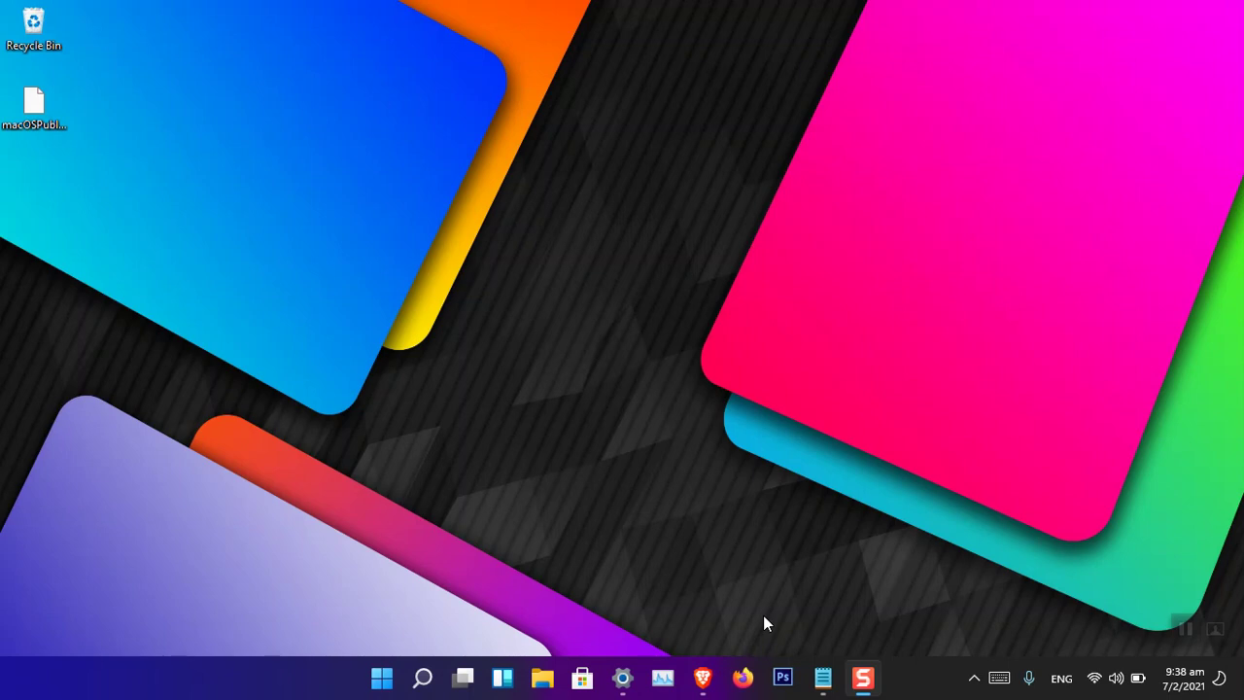
- Open the Storage page of the System settings
left_click(623, 677)
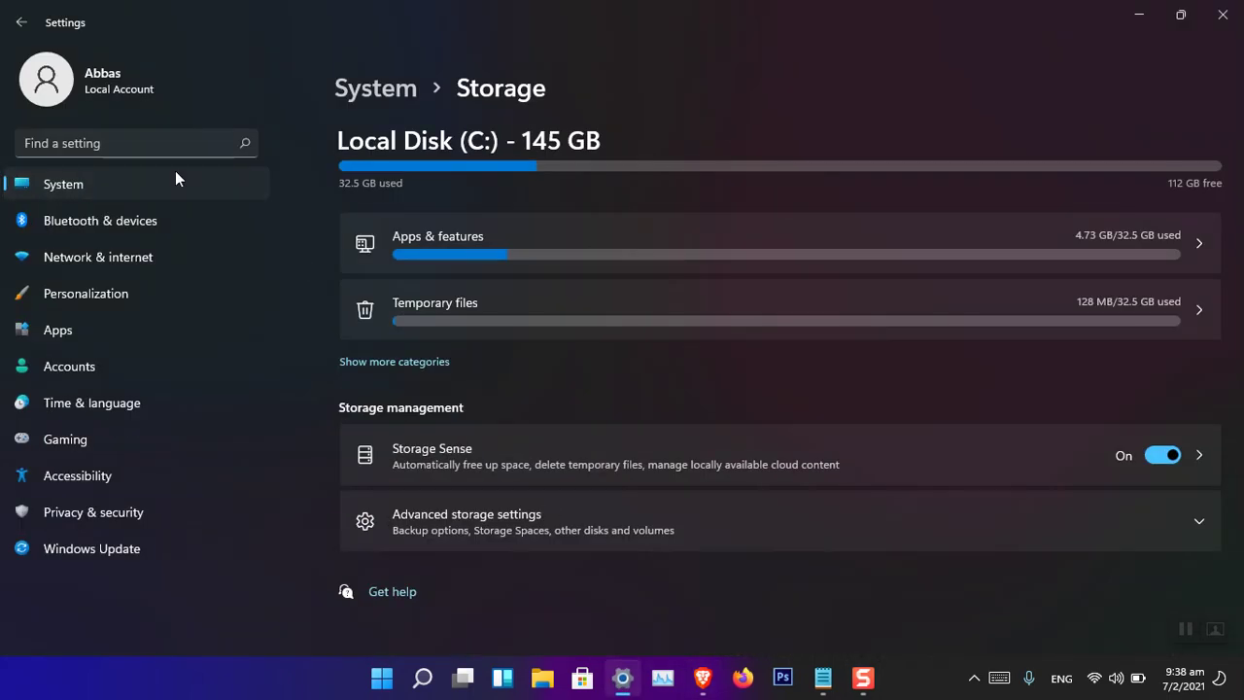
left_click(66, 193)
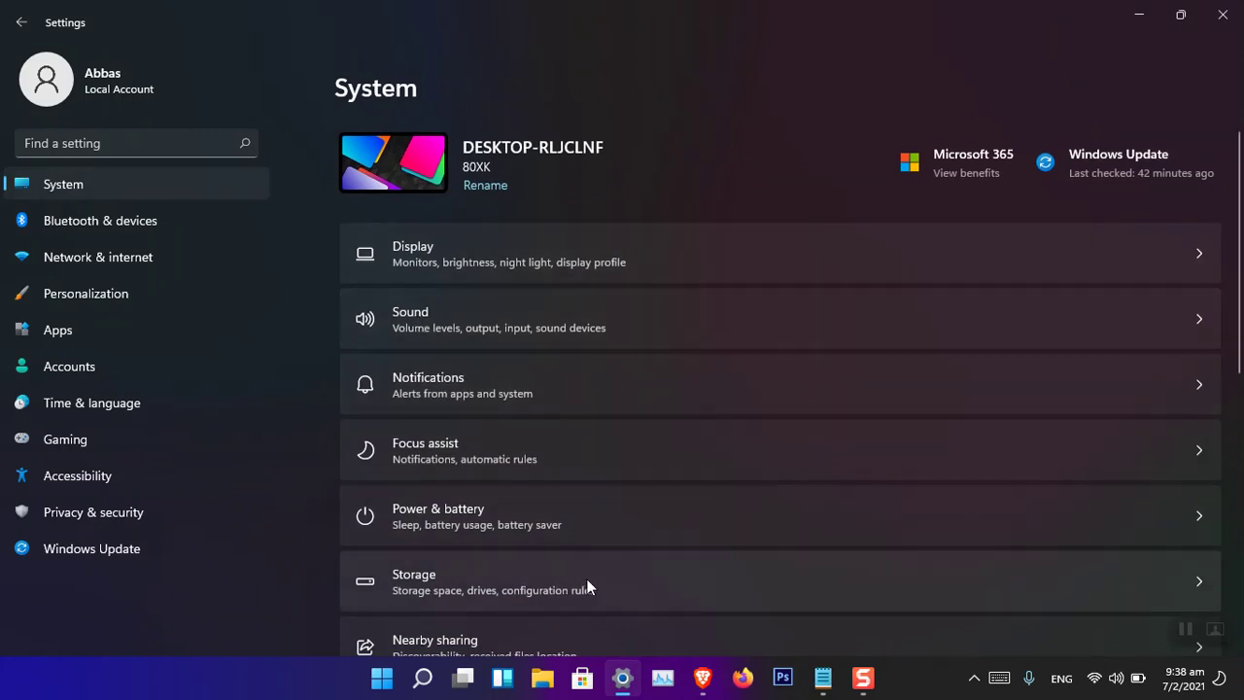
left_click(628, 579)
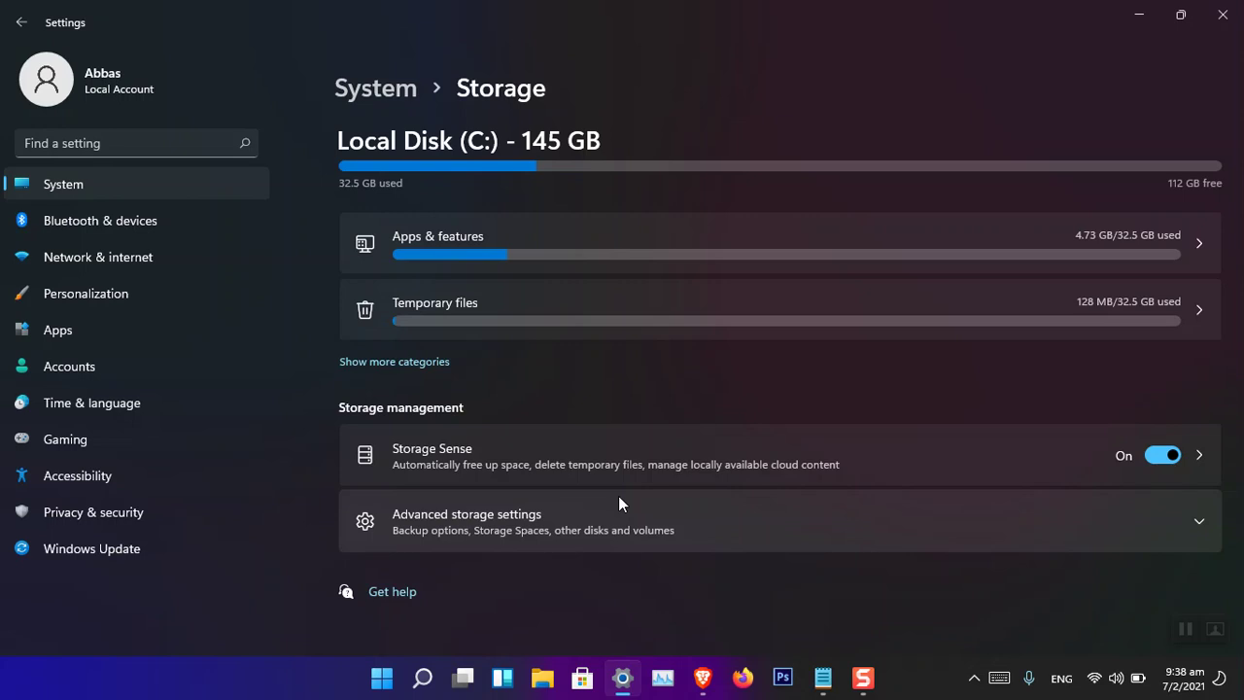
- Open the Apps & features storage category and look through the list of installed apps
left_click(607, 251)
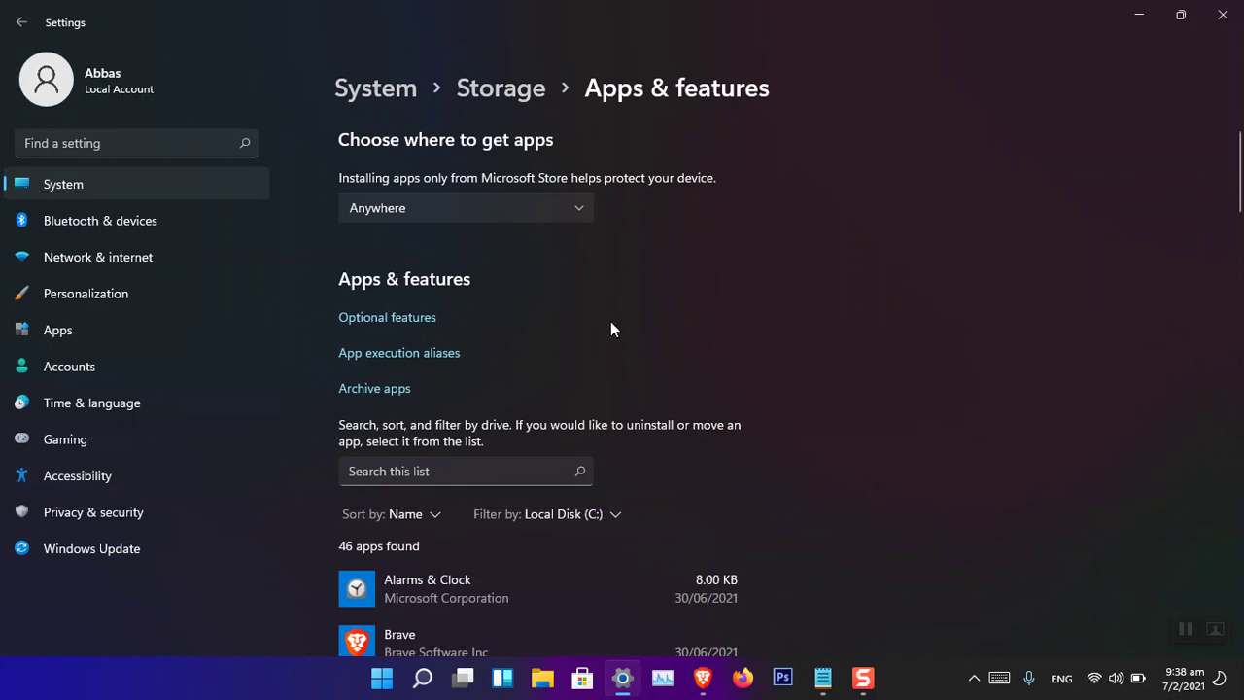
scroll(608, 326, "down", 7)
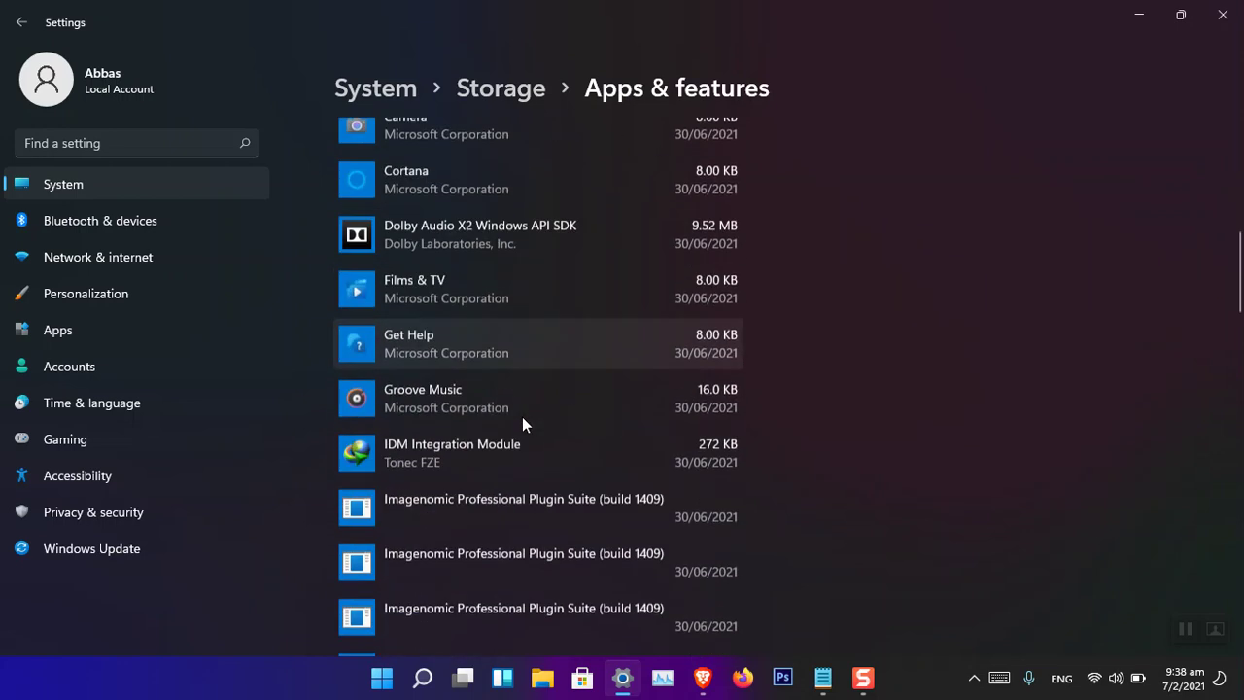
scroll(522, 417, "down", 1)
scroll(522, 416, "up", 8)
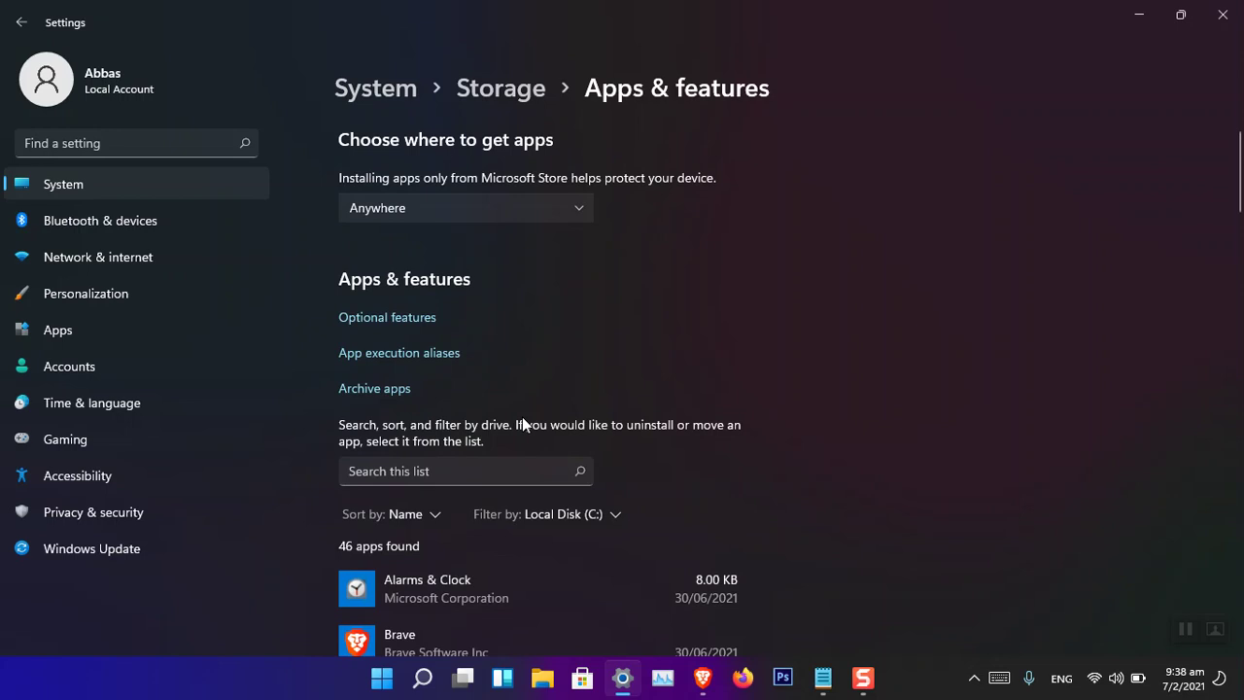
- View the installed optional features and return to the Storage page
left_click(387, 317)
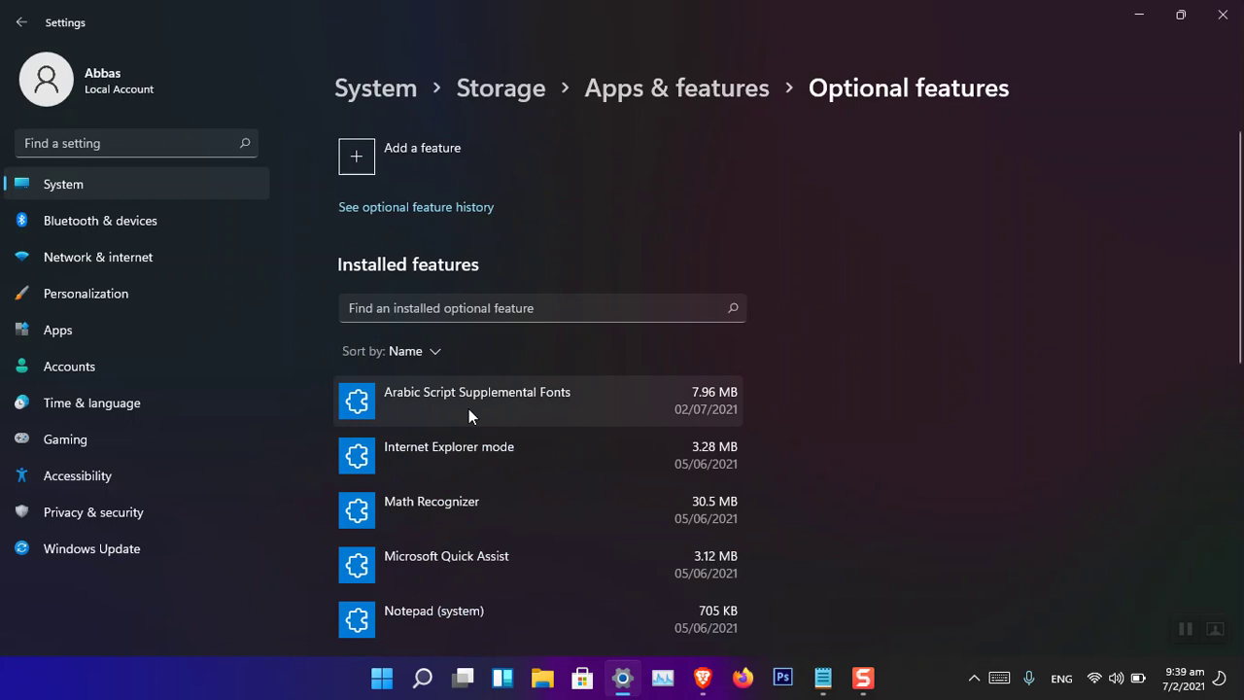
left_click(655, 89)
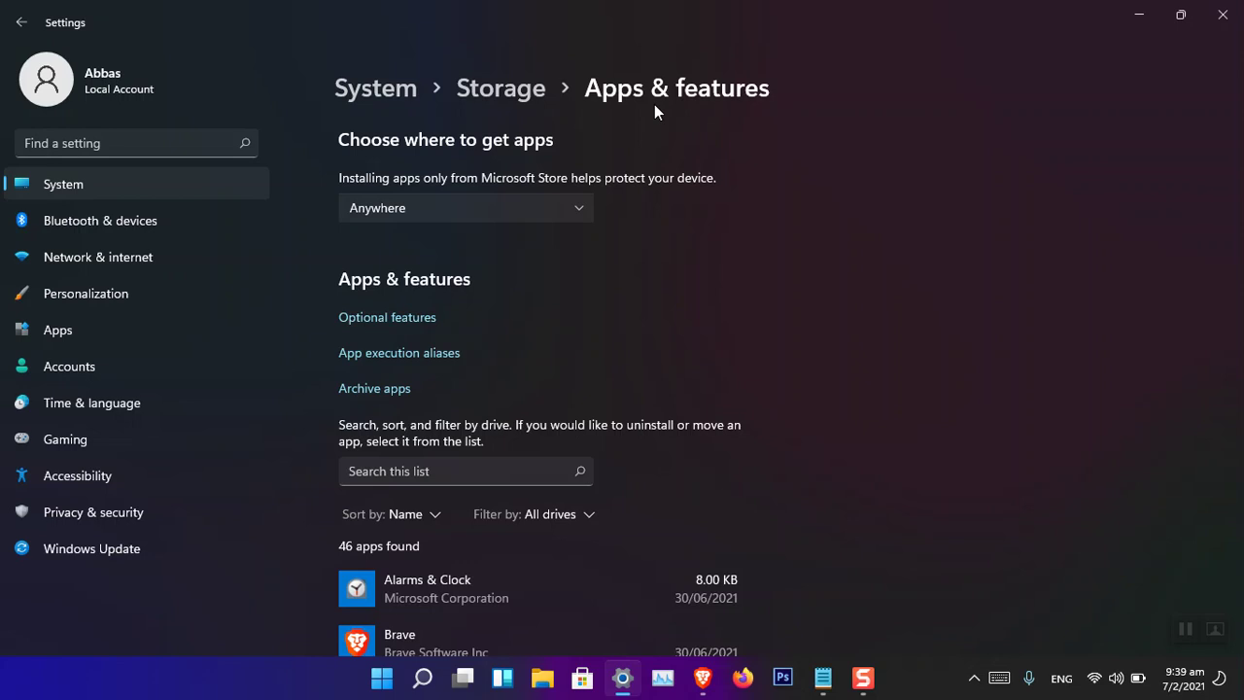
left_click(498, 93)
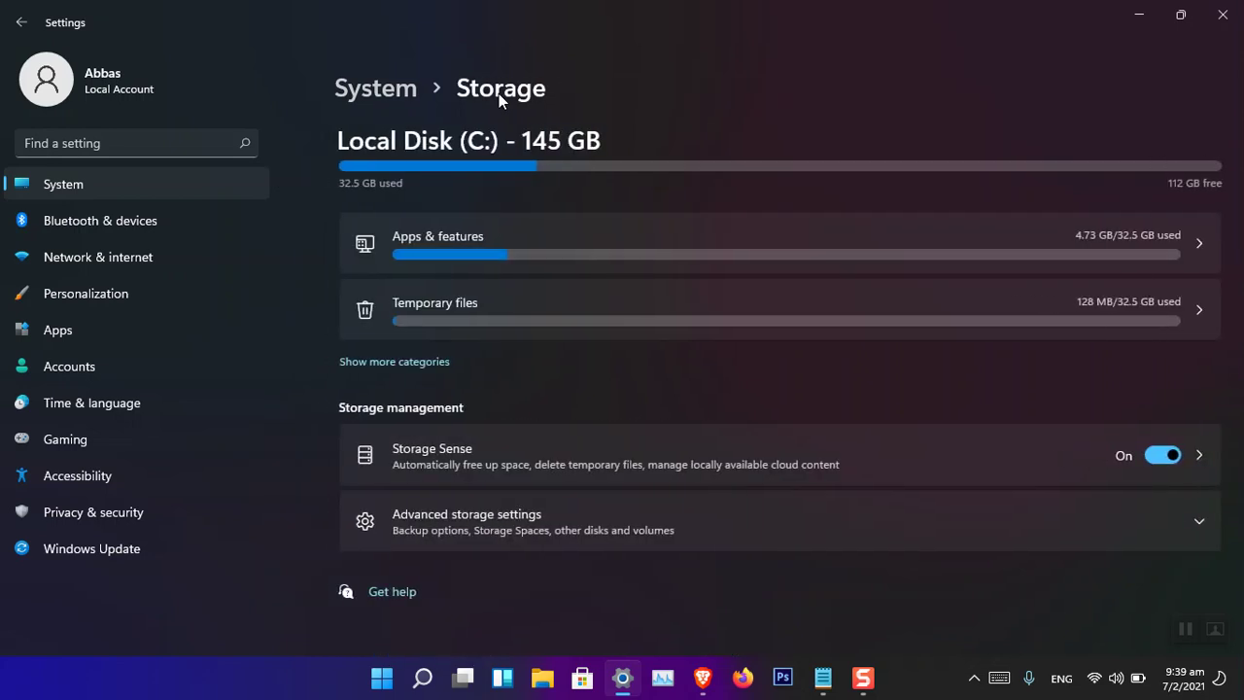
- Review the removable file categories under Temporary files and return to the Storage page
left_click(457, 314)
scroll(456, 313, "down", 3)
scroll(457, 313, "down", 3)
scroll(457, 313, "up", 5)
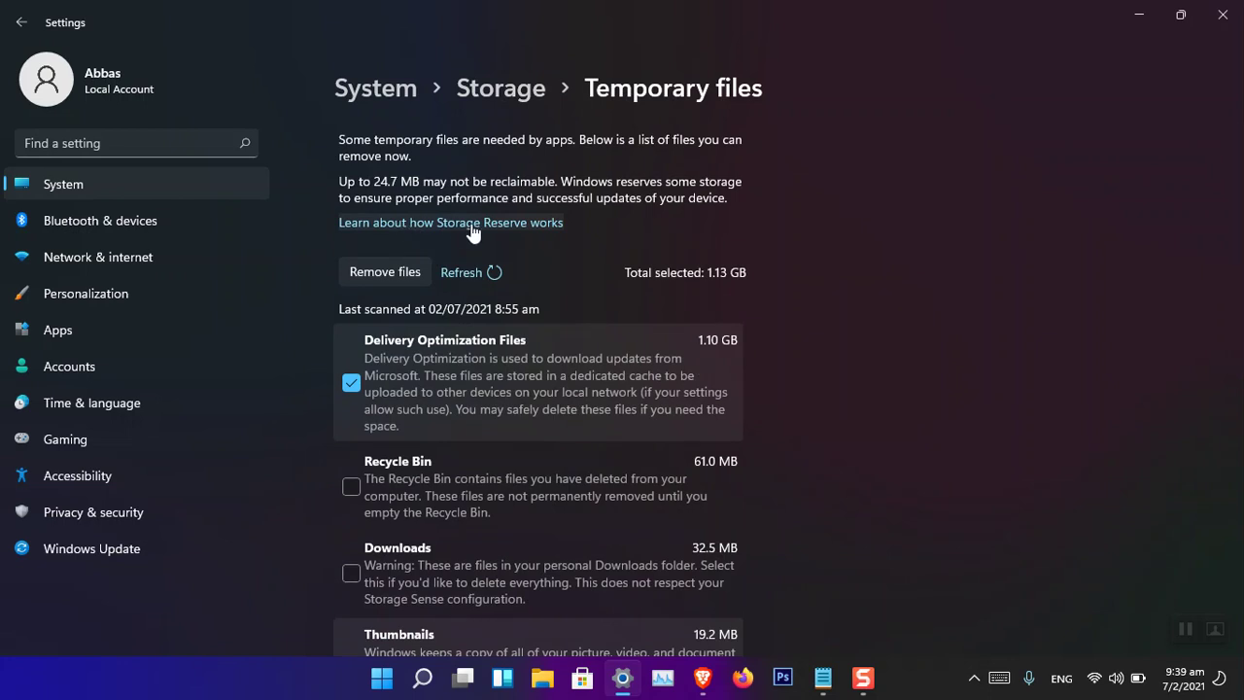
left_click(496, 87)
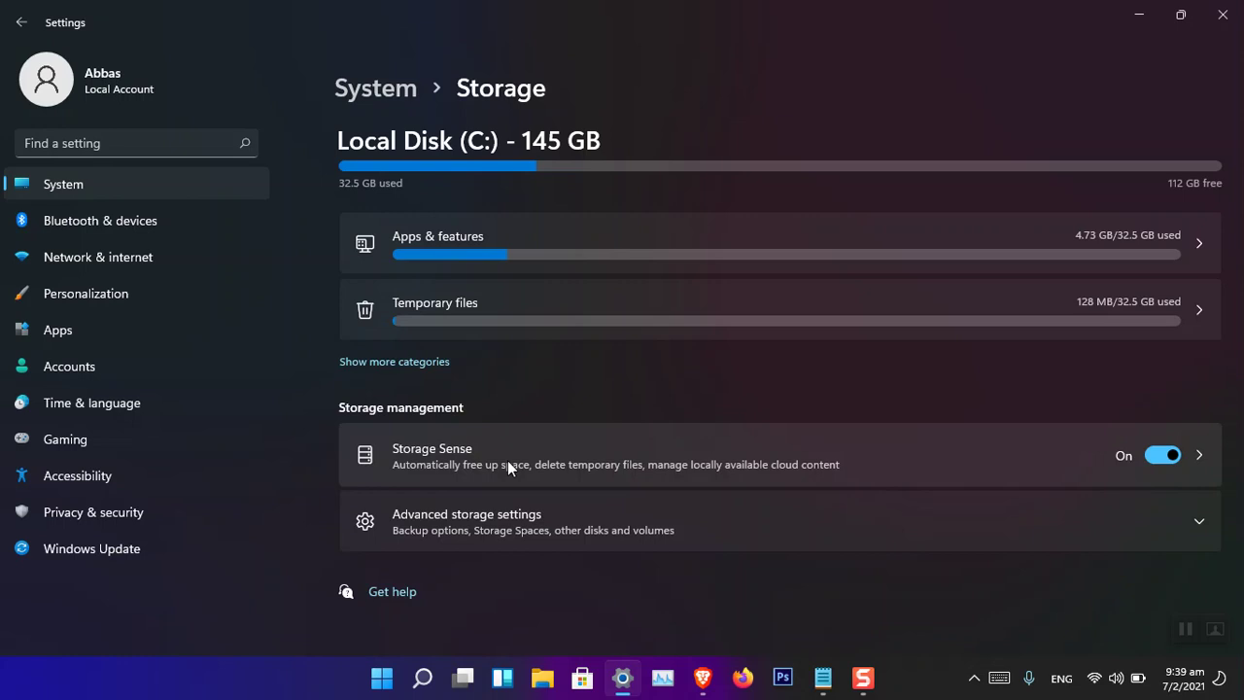
- Open the Storage Sense settings and view the schedule choices for running it, leaving the selection as is
left_click(1201, 457)
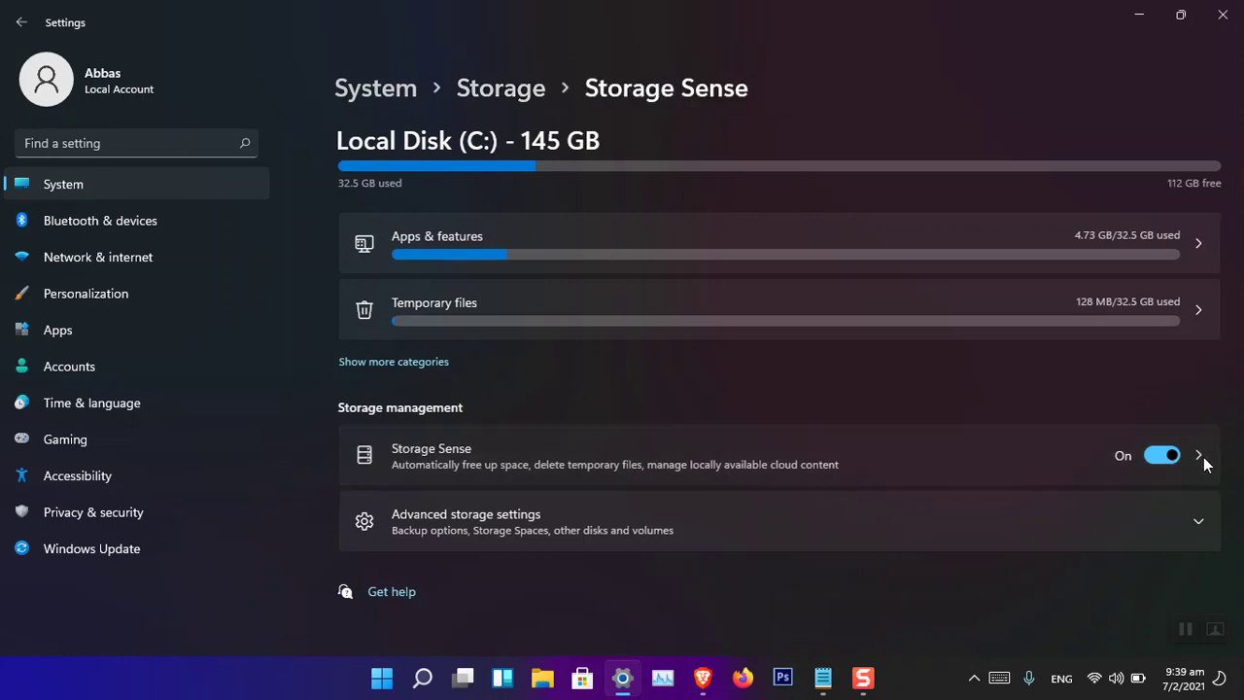
scroll(1021, 383, "down", 3)
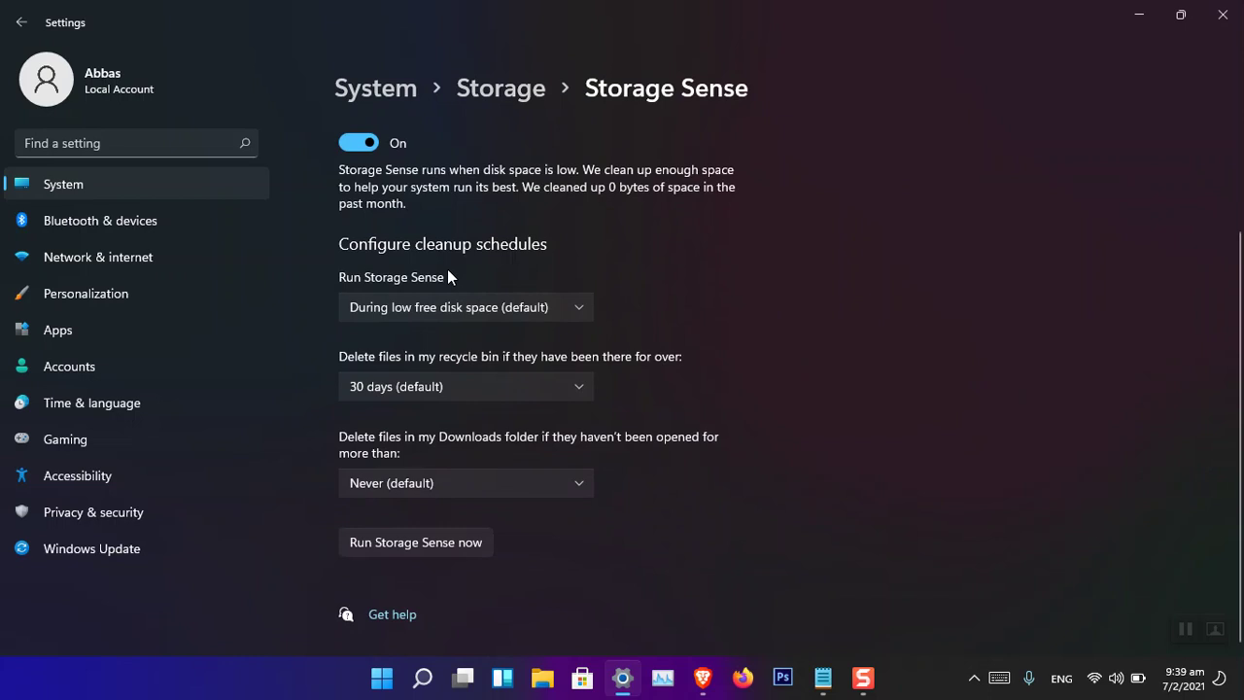
left_click(525, 307)
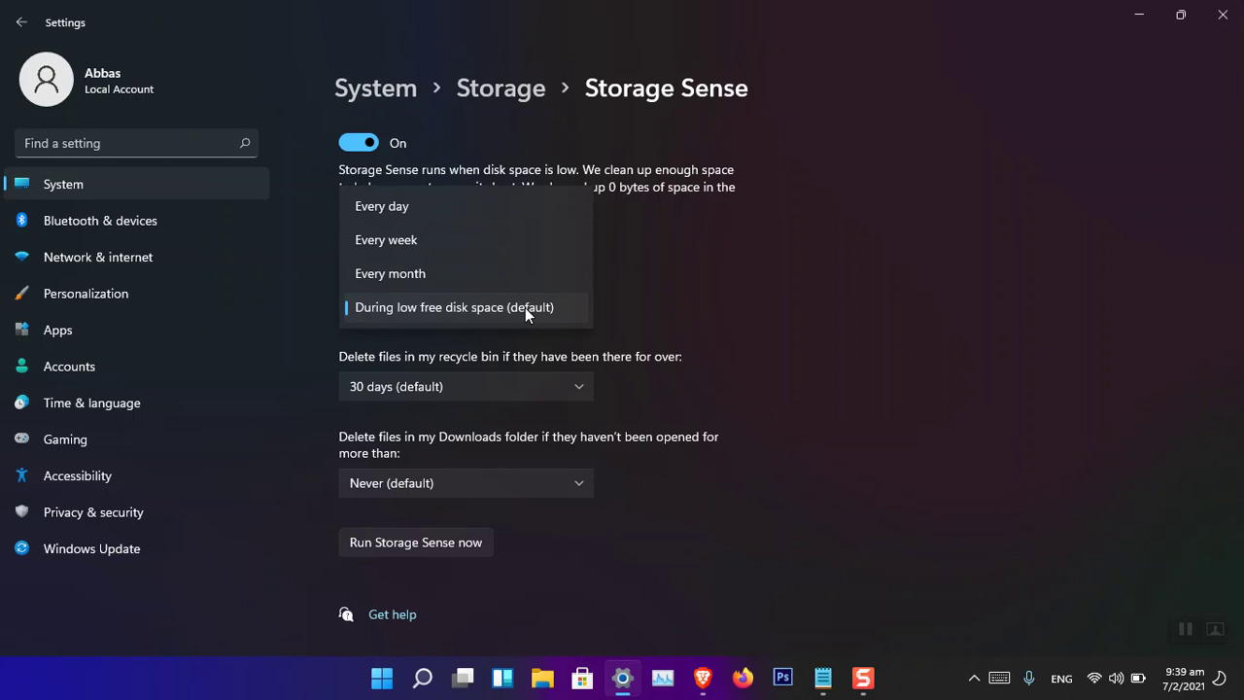
left_click(715, 357)
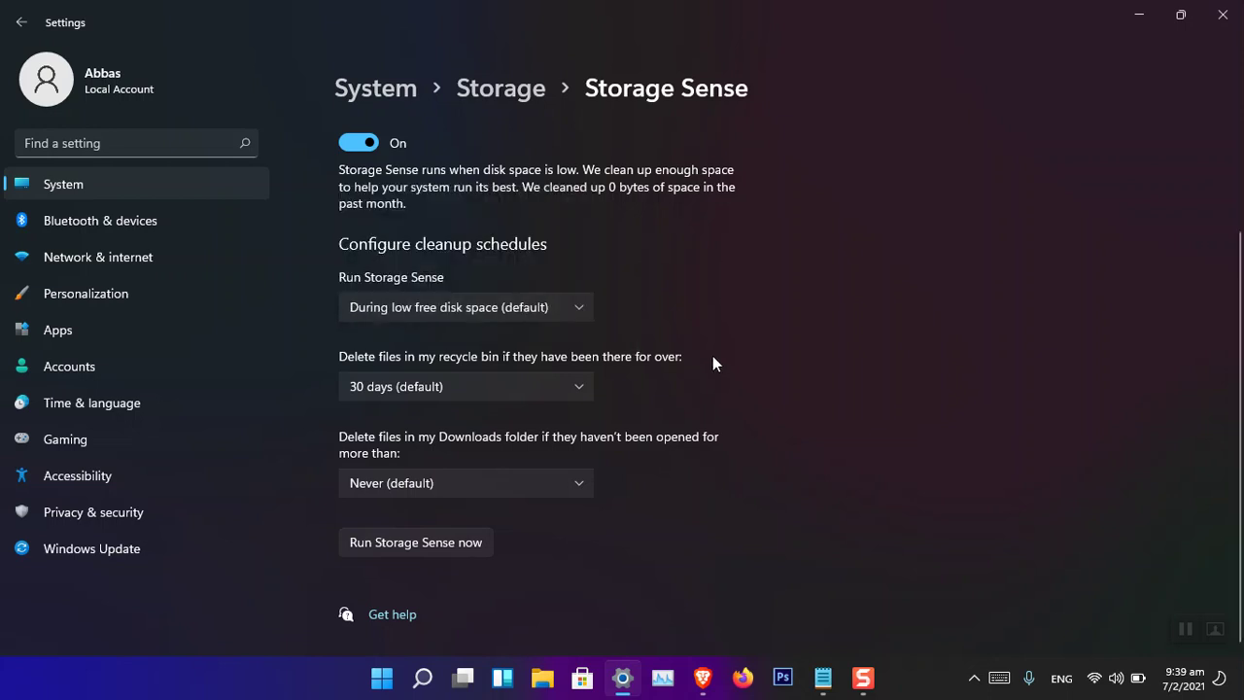
- View the Storage Sense deletion intervals for the recycle bin and the Downloads folder, and return to the Storage page
left_click(446, 380)
left_click(878, 283)
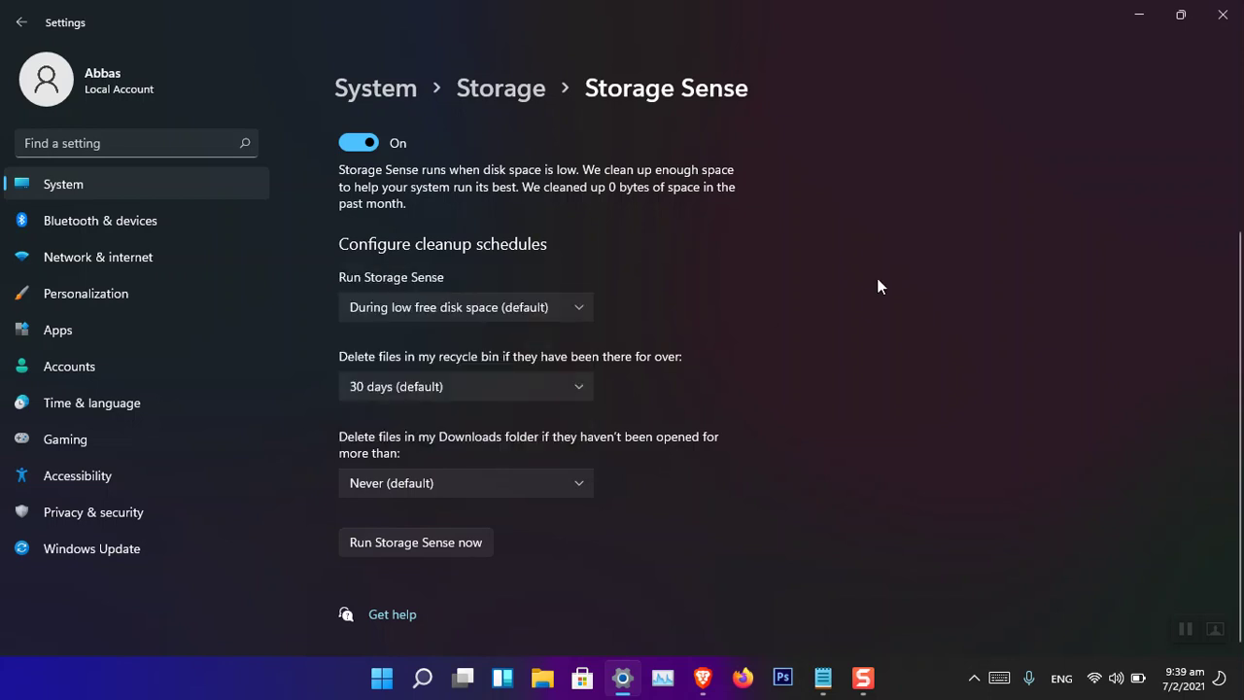
left_click(510, 478)
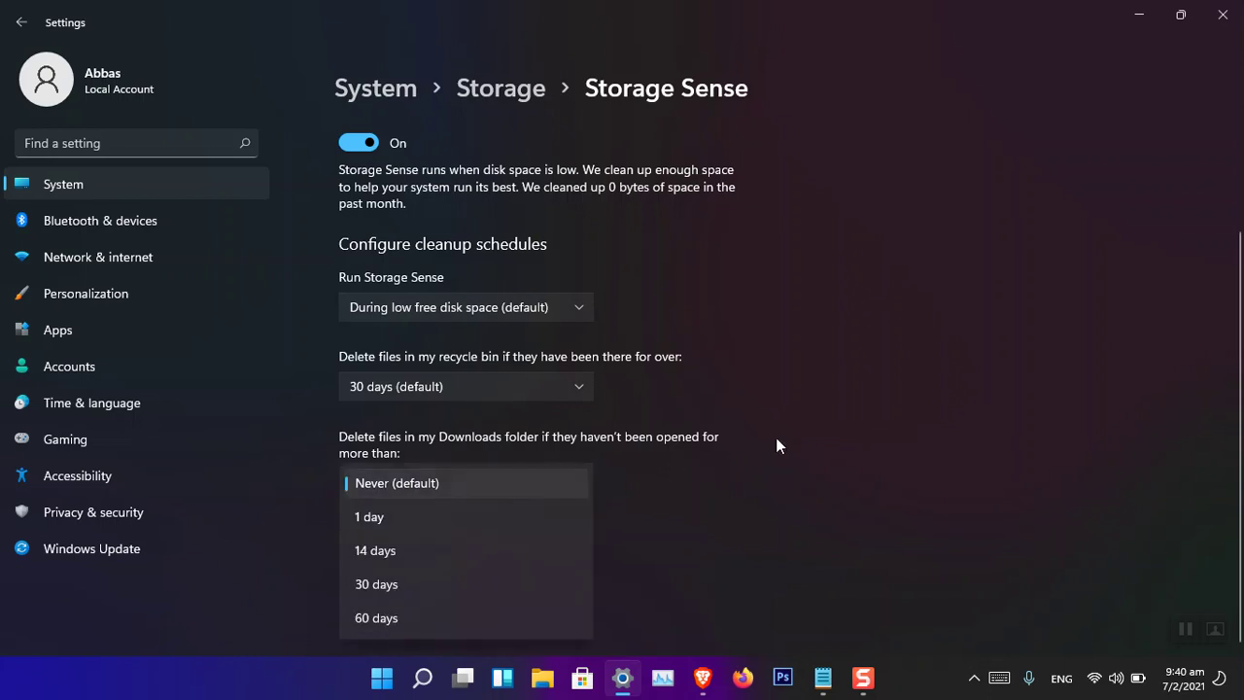
left_click(814, 519)
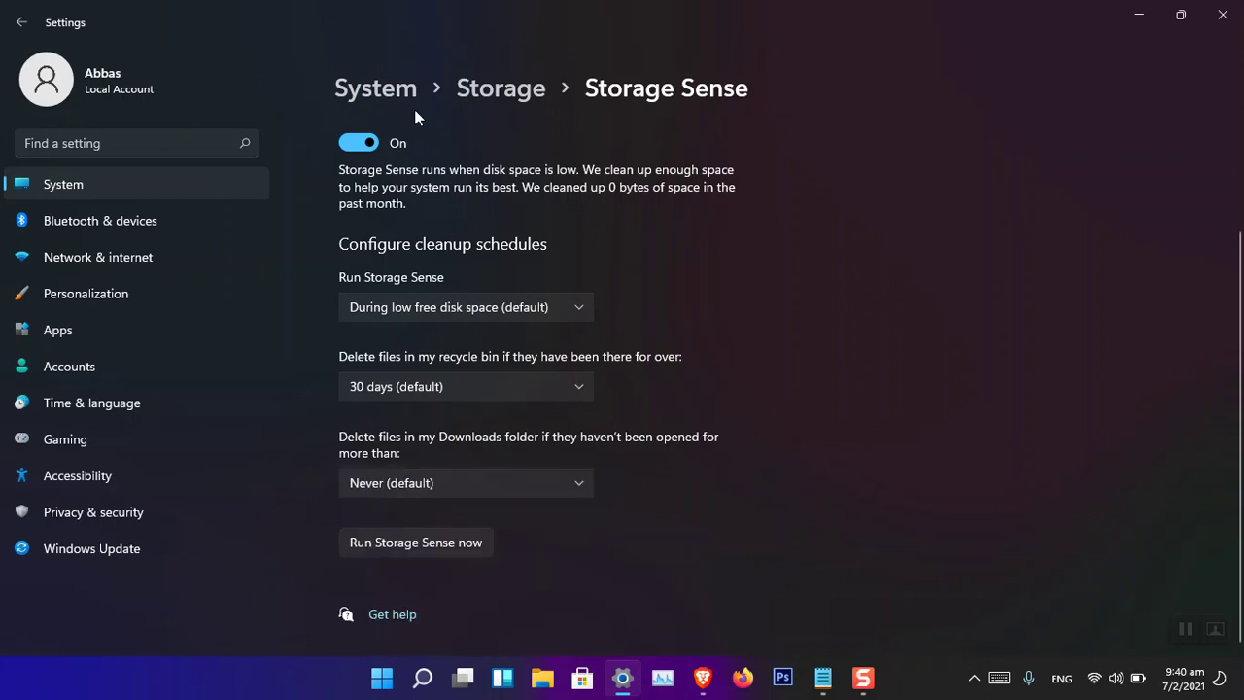
left_click(513, 89)
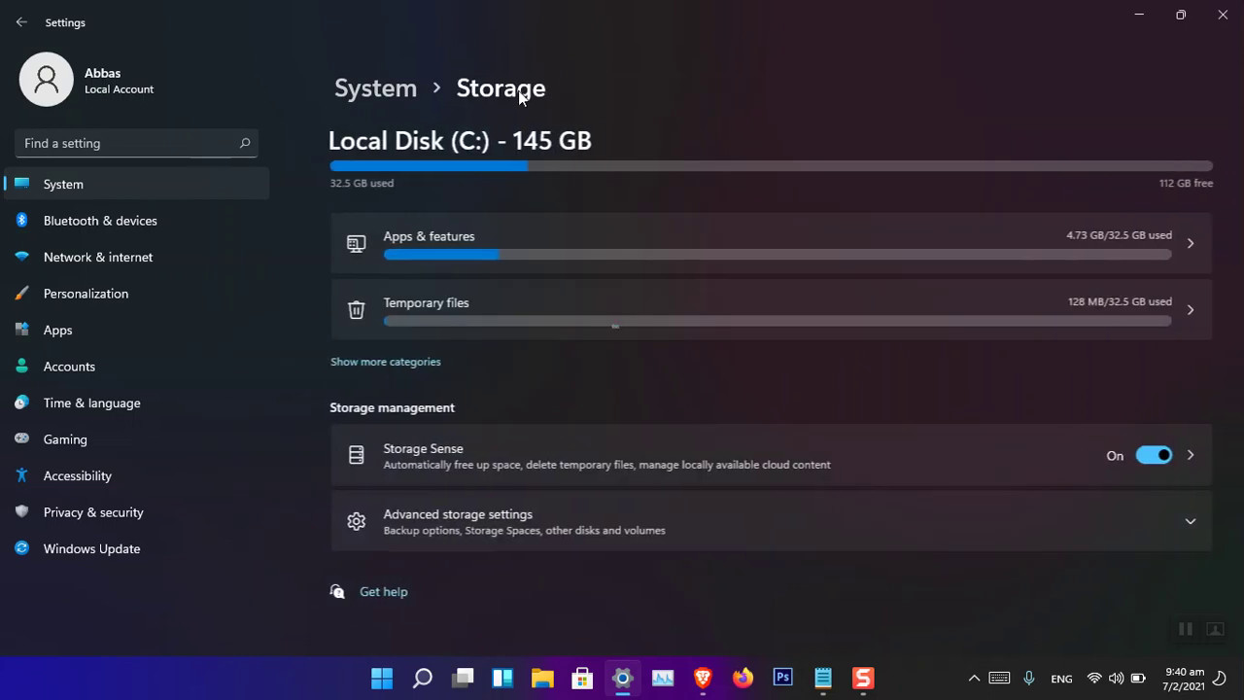
- From the advanced storage settings, examine the usage breakdown of Local Disk (C:) under Storage used on other drives
left_click(528, 519)
scroll(704, 369, "down", 3)
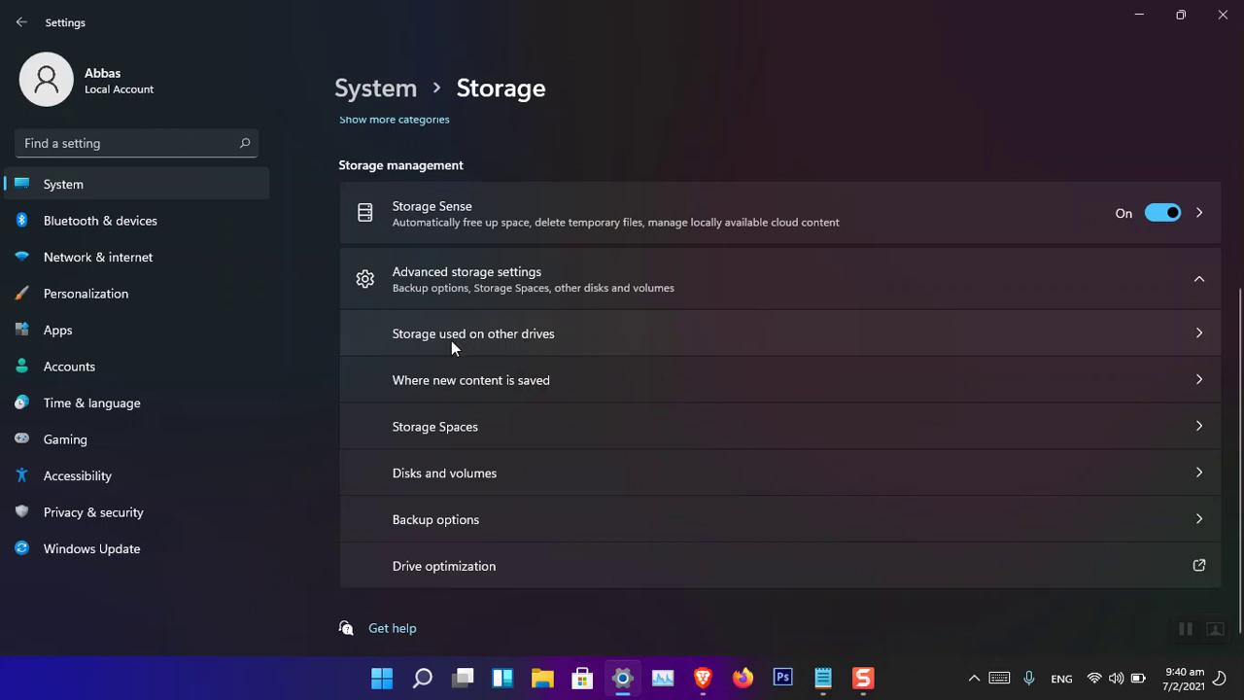
left_click(591, 345)
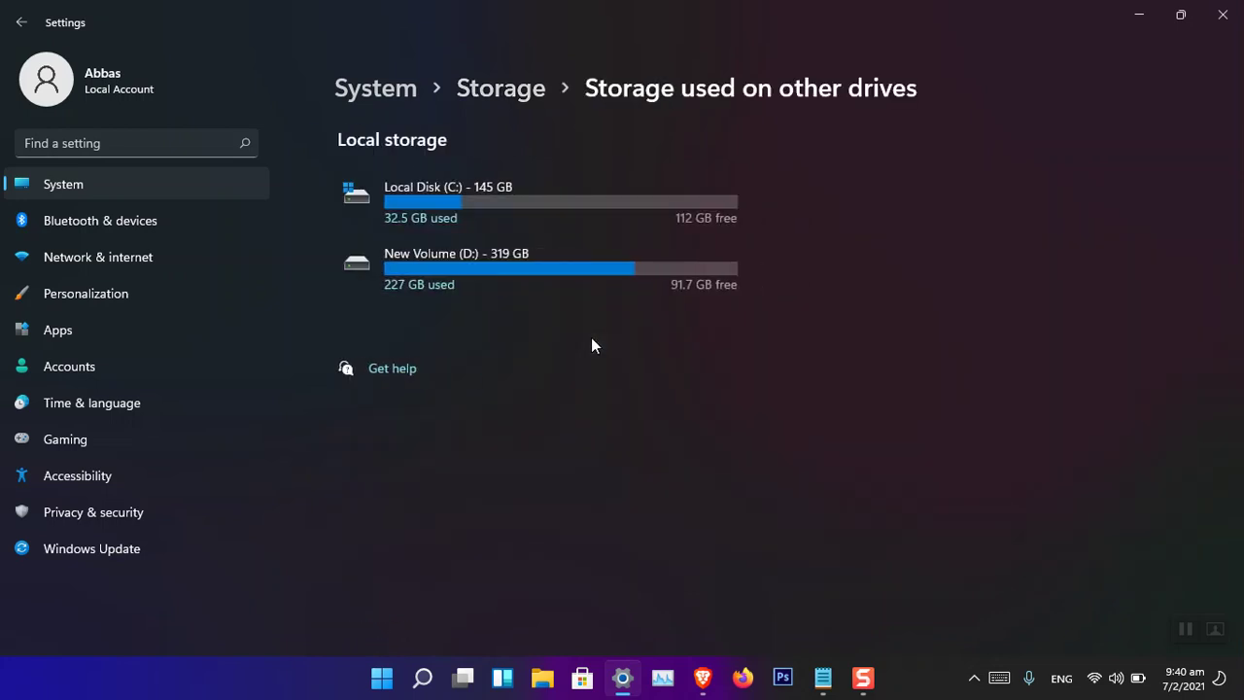
left_click(504, 205)
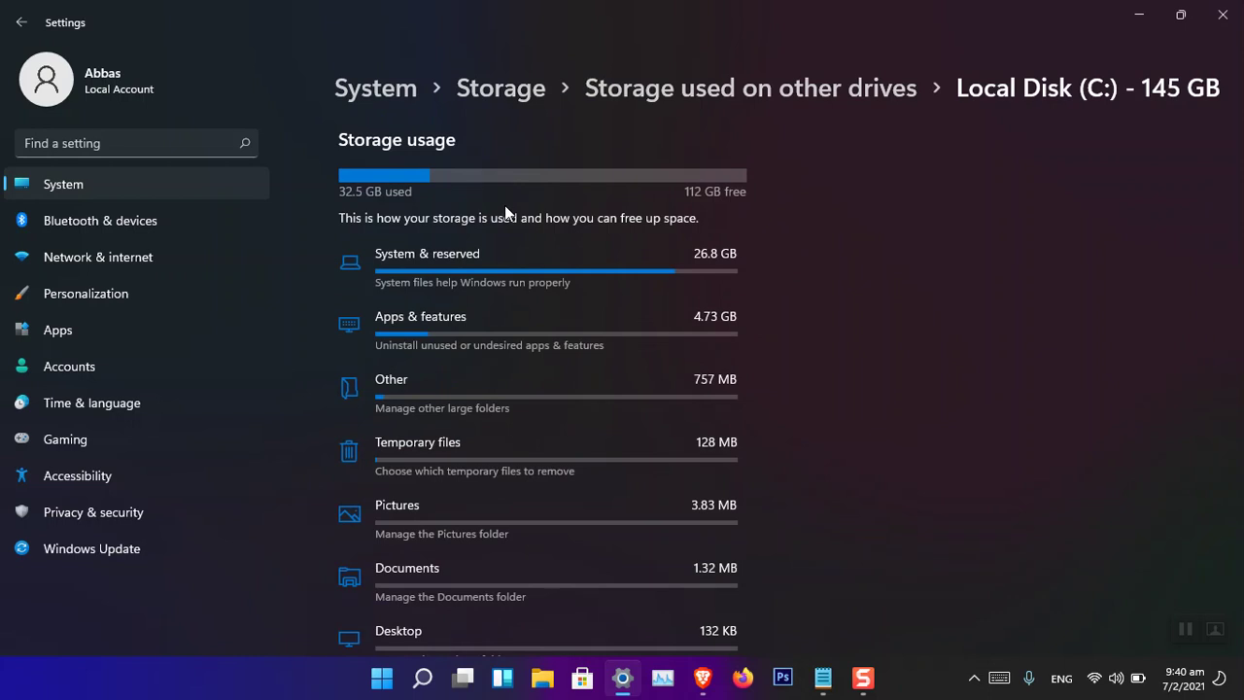
scroll(508, 480, "down", 5)
scroll(508, 480, "up", 5)
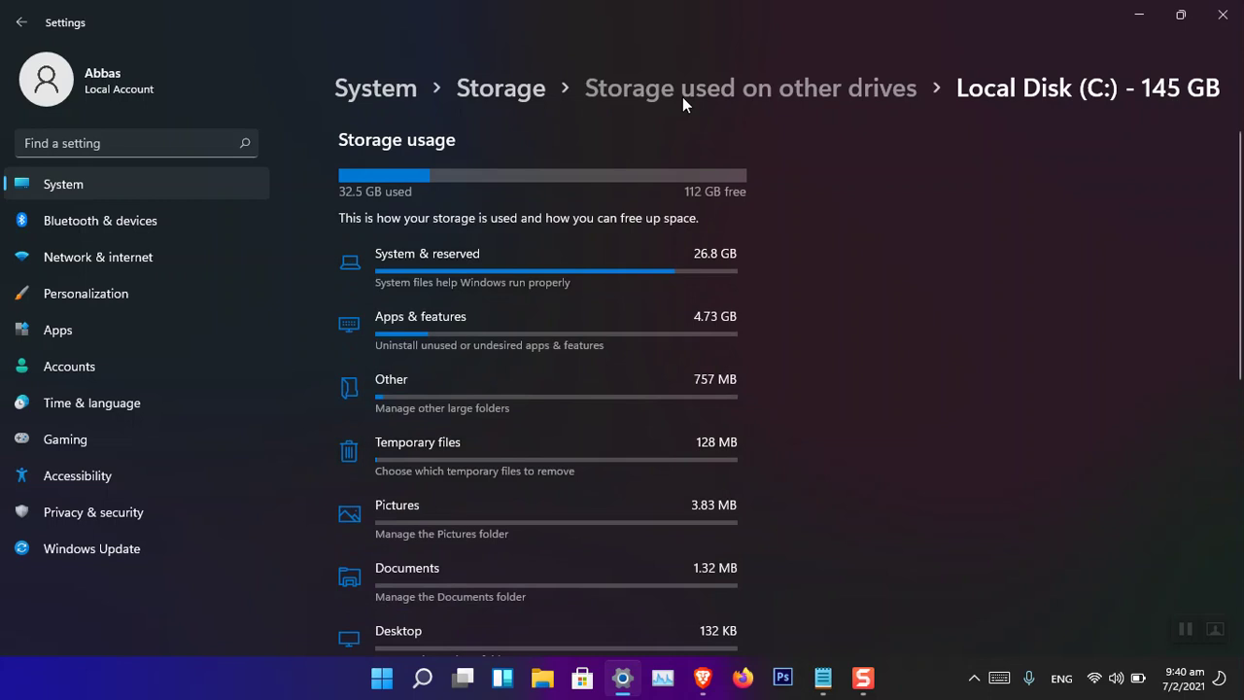
left_click(682, 98)
- Examine the storage usage breakdown of New Volume (D:) and return to the Storage page
left_click(508, 264)
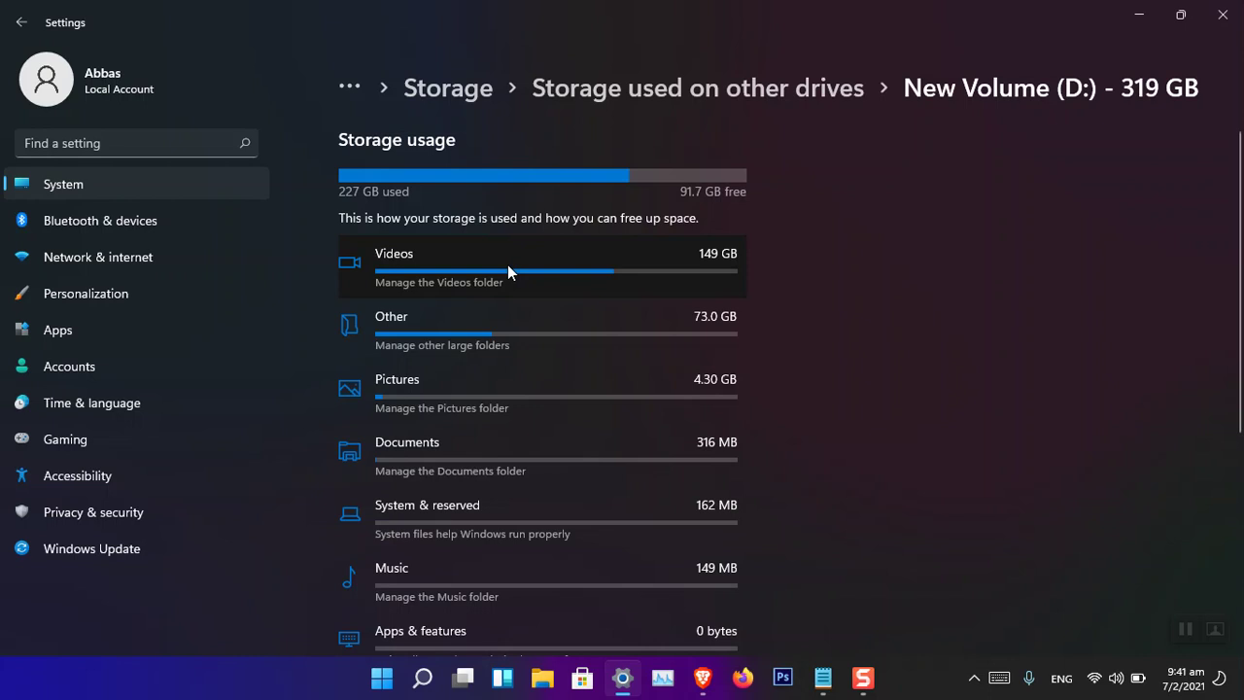
scroll(510, 288, "down", 4)
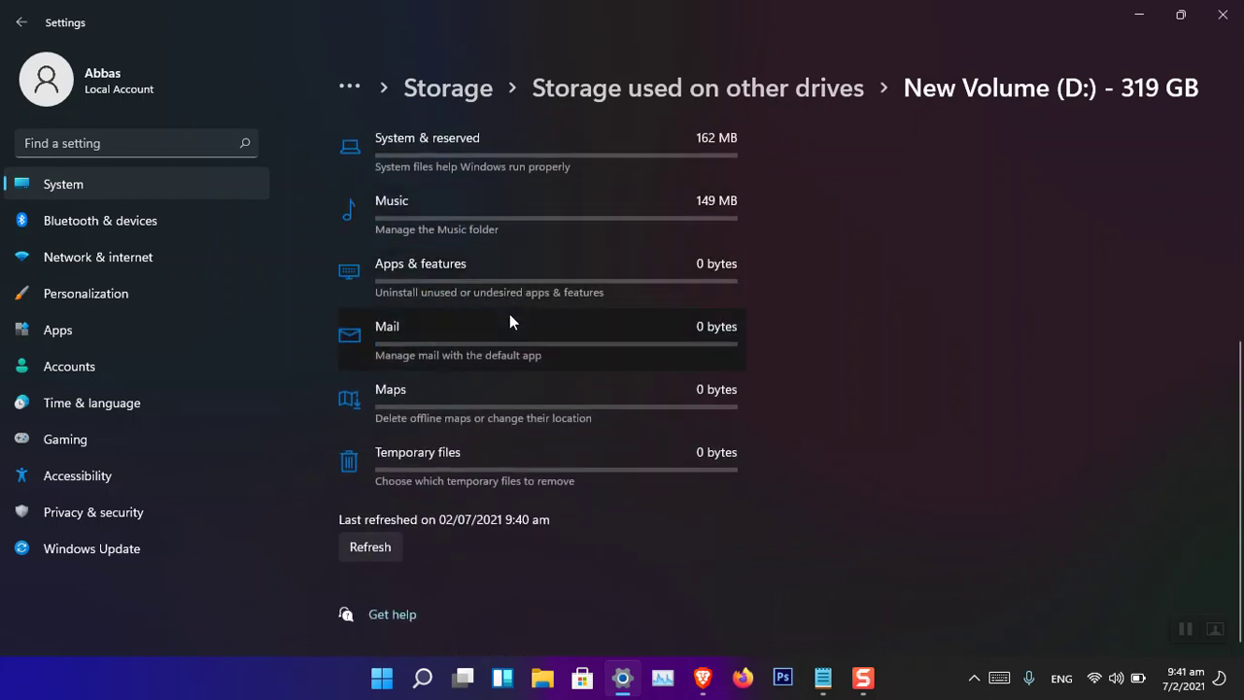
scroll(510, 321, "up", 4)
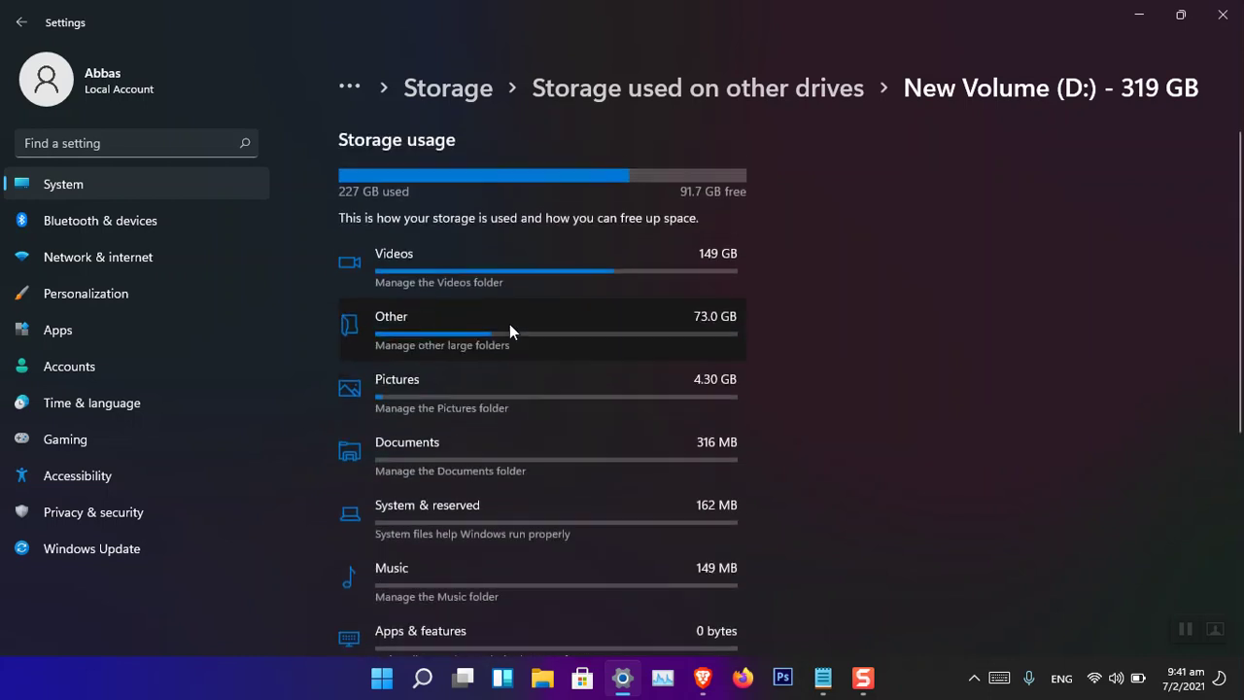
left_click(627, 87)
left_click(514, 91)
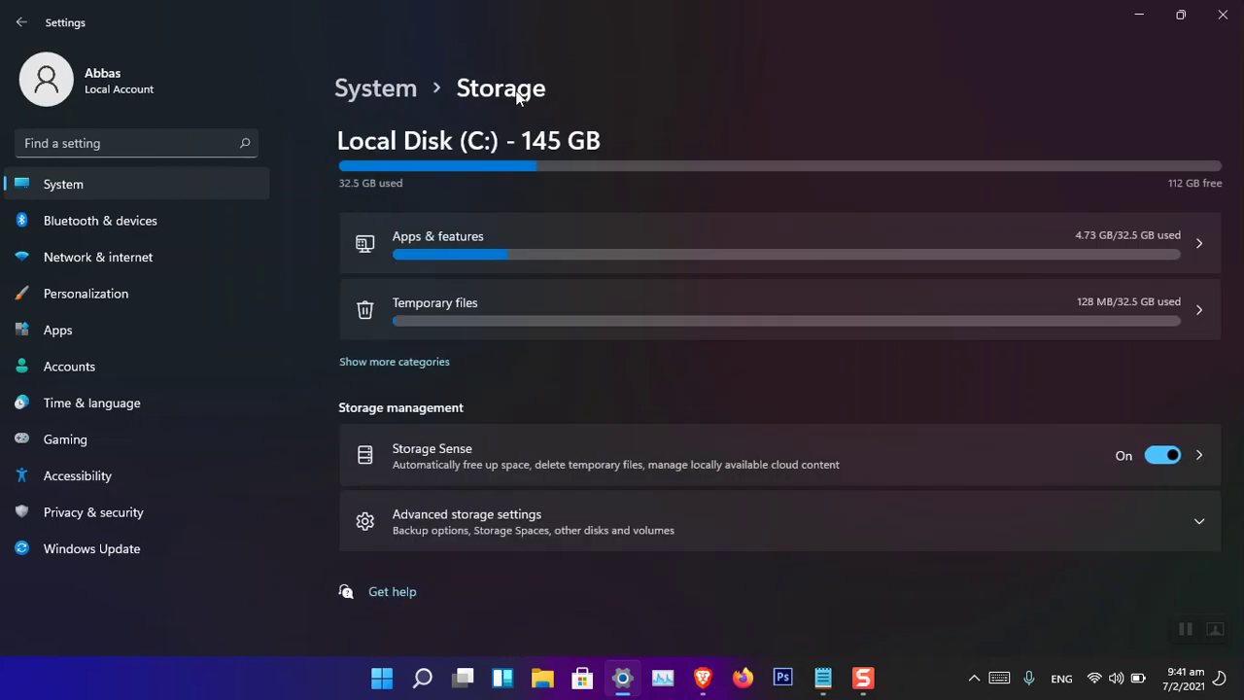
- Open Where new content is saved in the advanced storage settings and review the drive choice for new apps and the other content types
left_click(548, 513)
scroll(563, 488, "down", 2)
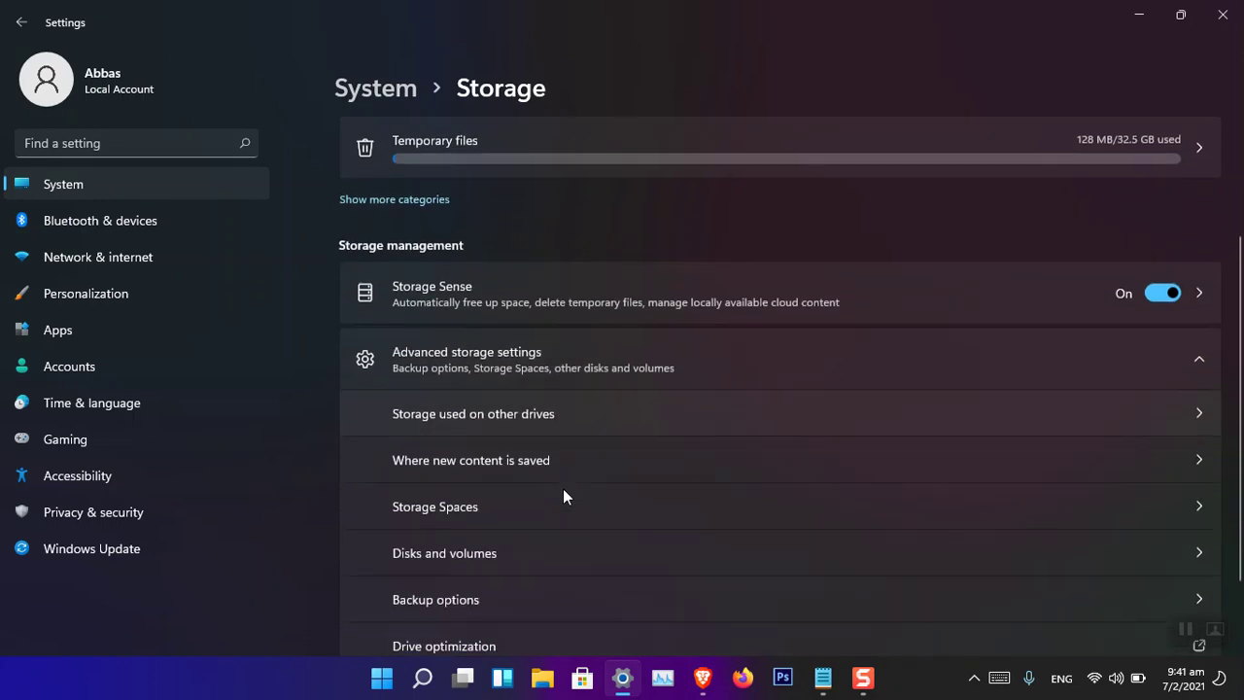
left_click(474, 470)
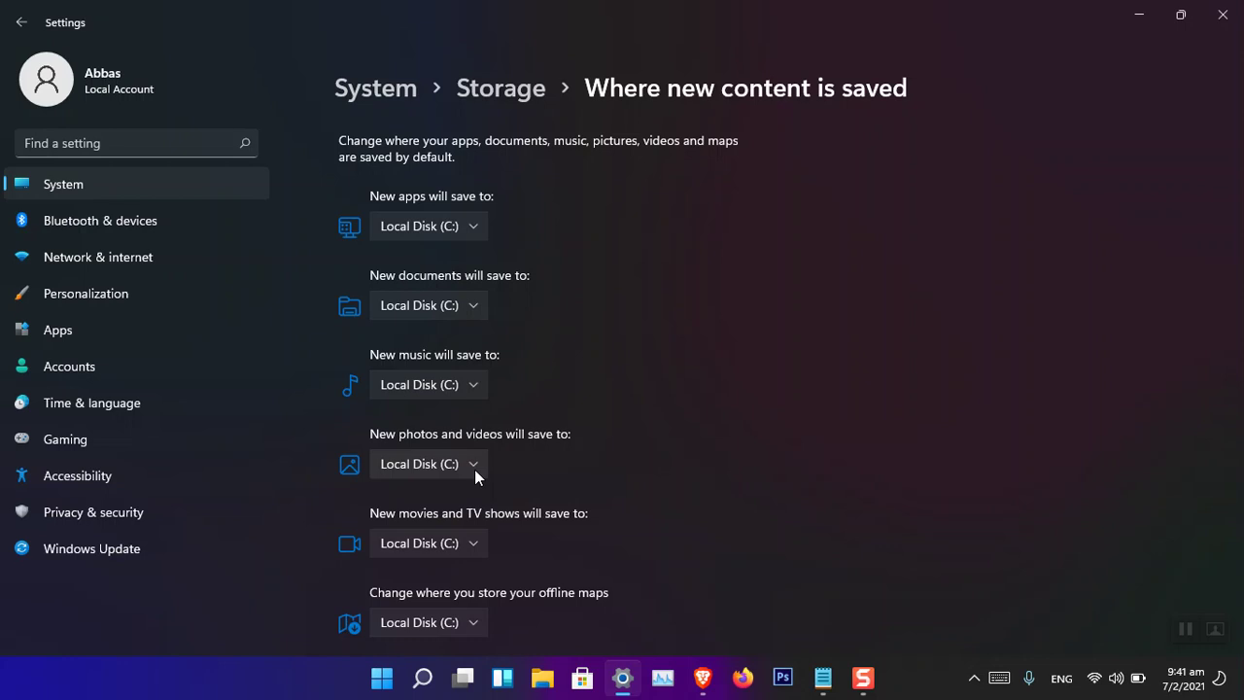
left_click(473, 230)
left_click(564, 252)
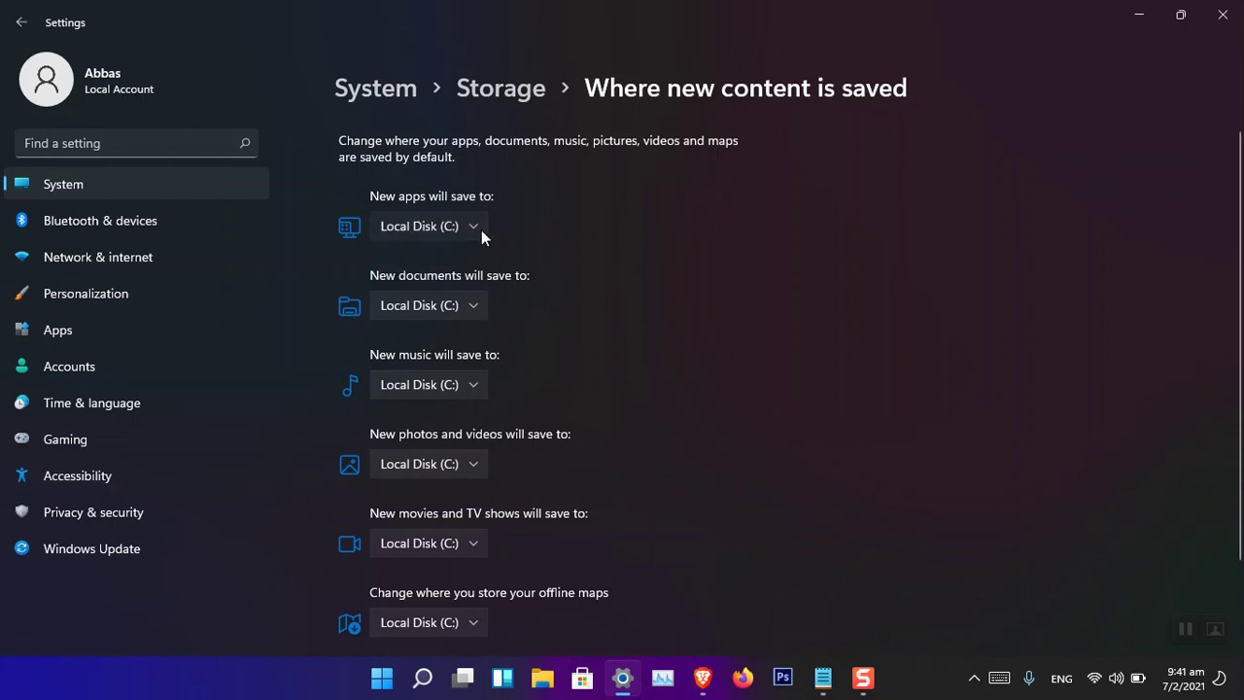
left_click(480, 230)
left_click(566, 246)
scroll(675, 323, "down", 2)
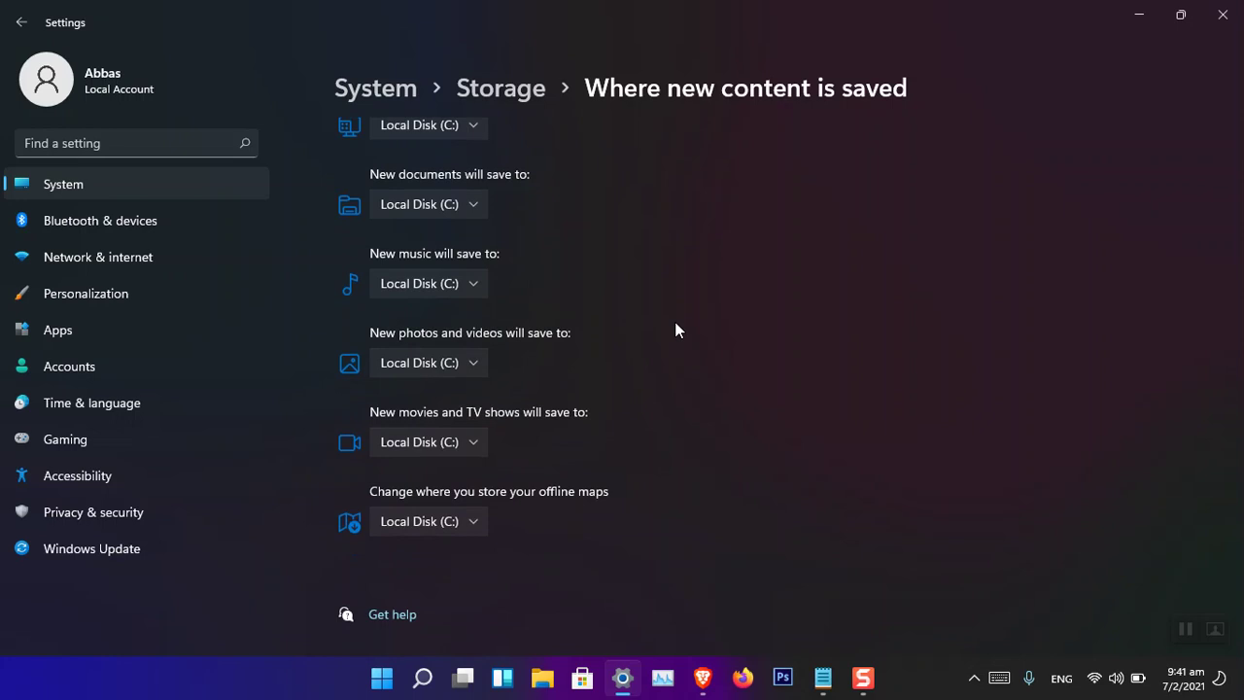
scroll(675, 322, "up", 2)
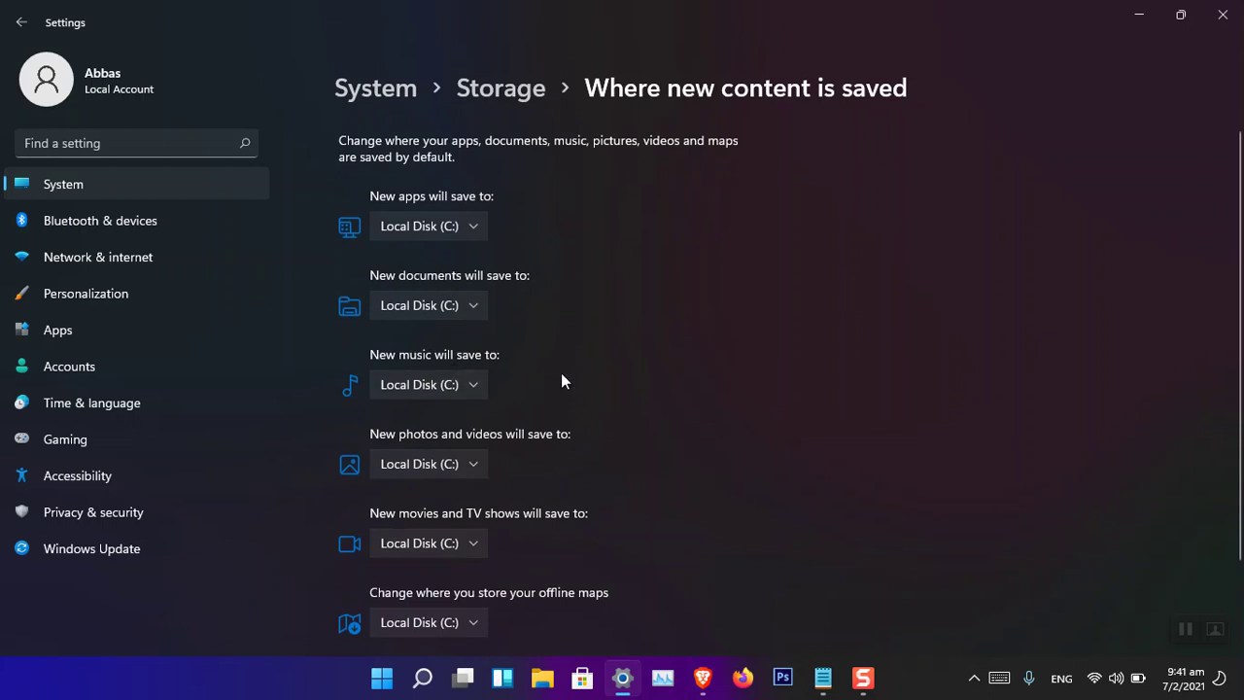
- View the default folders under This PC in File Explorer, close it, and return to the Storage page in Settings
left_click(541, 677)
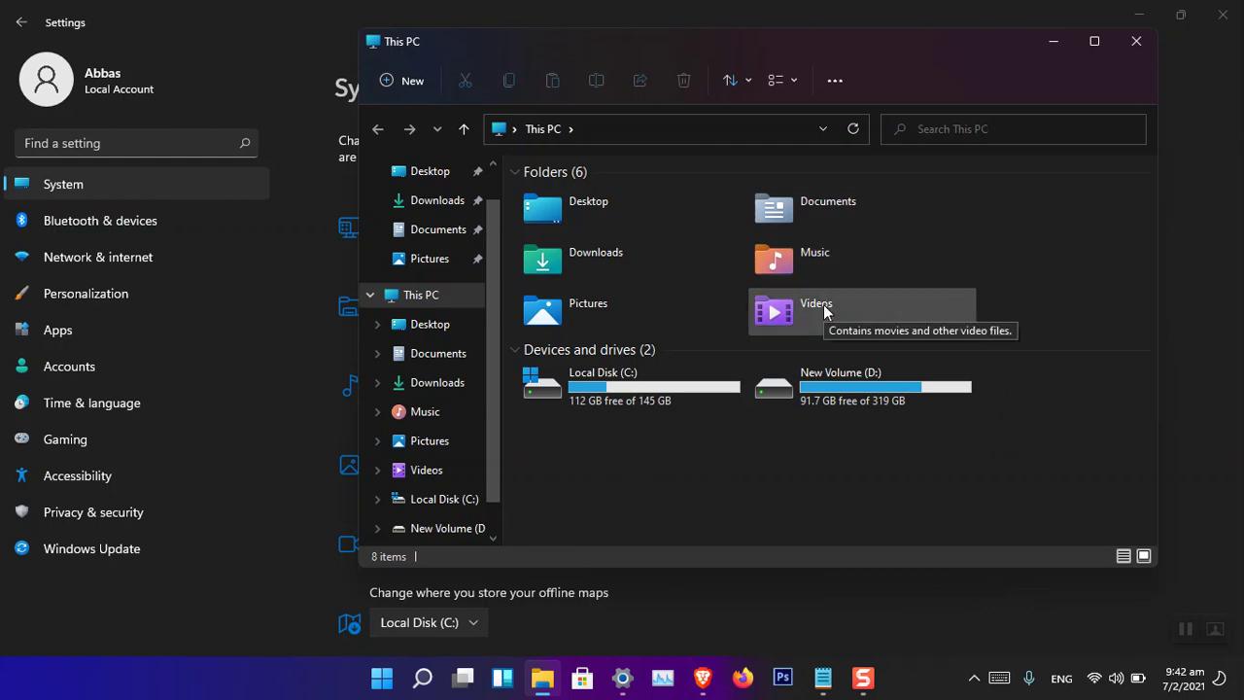
left_click(1143, 41)
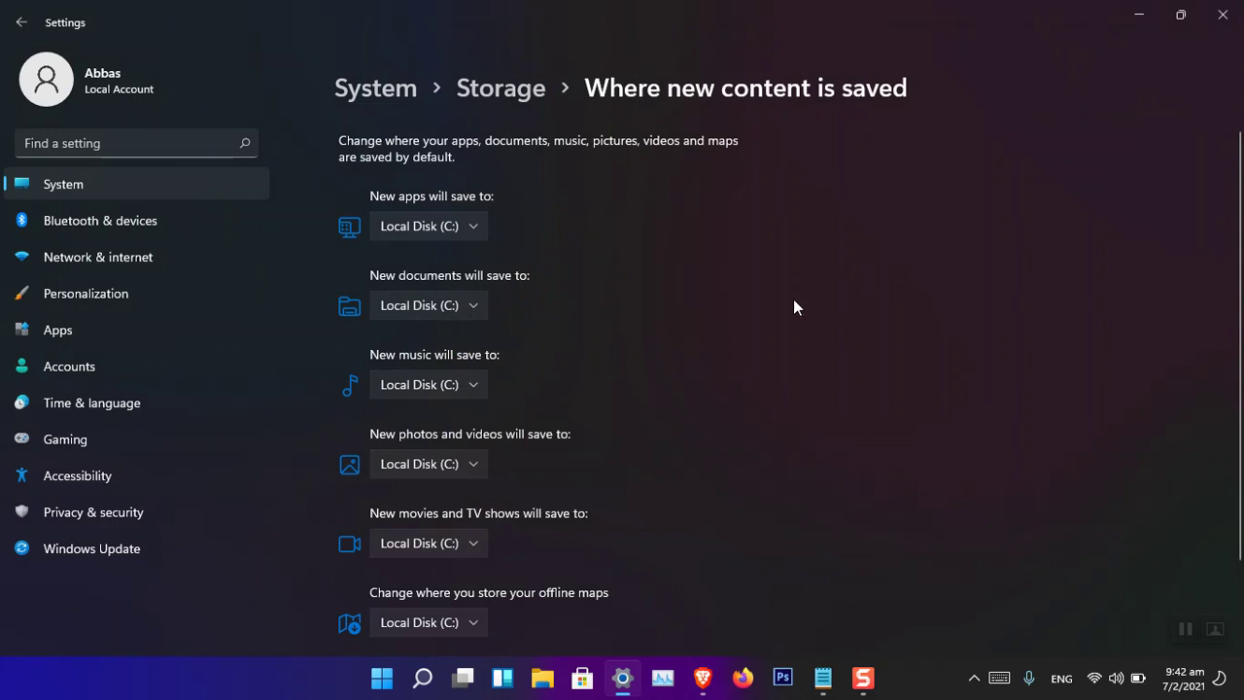
scroll(768, 296, "down", 2)
left_click(526, 92)
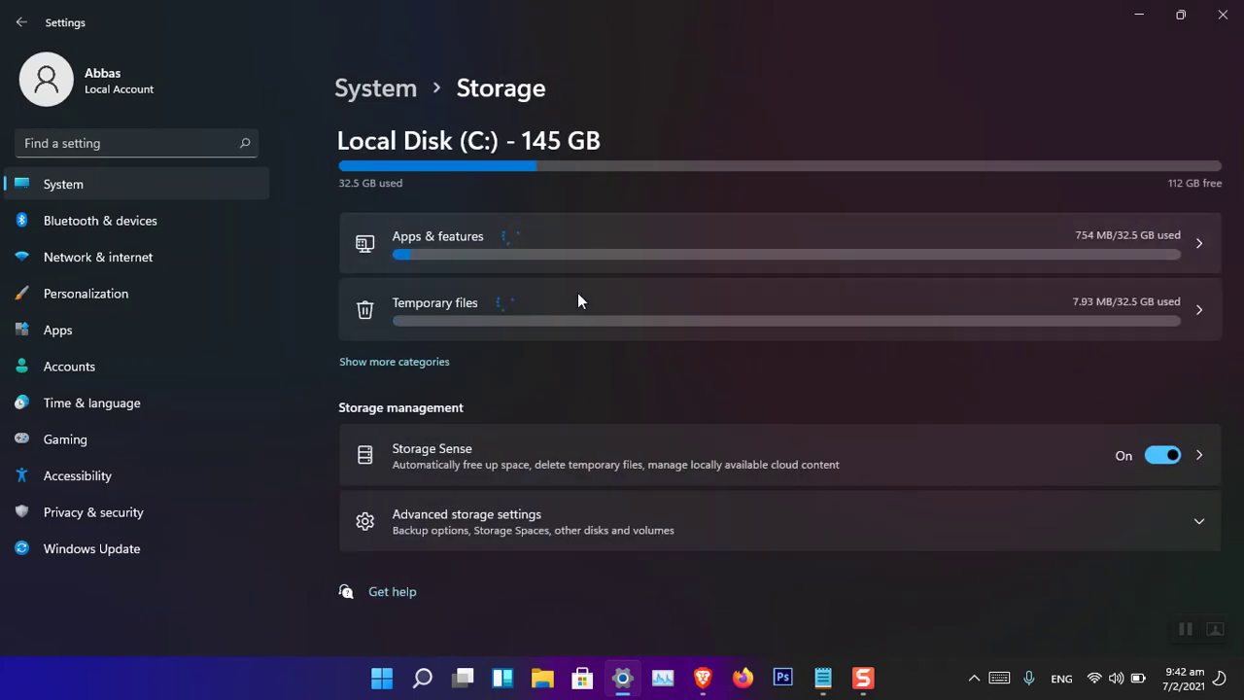
- Open Disks and volumes in the advanced storage settings and review the partitions listed for Disk 0
left_click(578, 524)
scroll(629, 454, "down", 2)
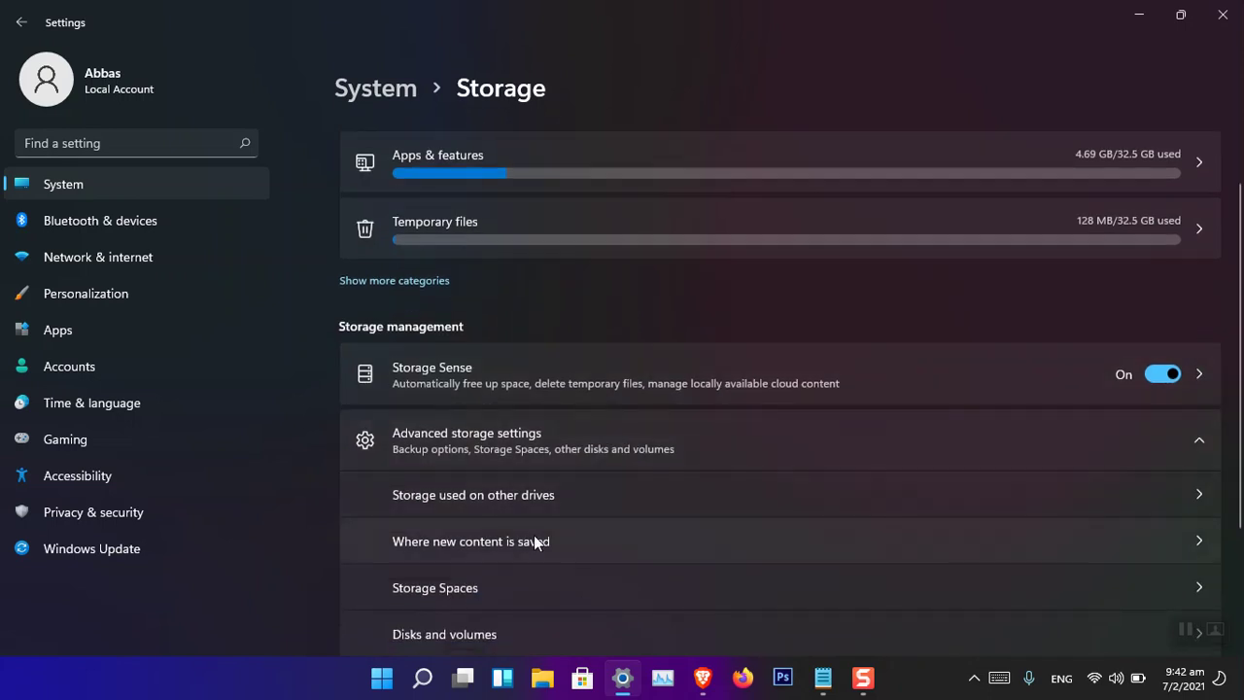
scroll(534, 541, "down", 2)
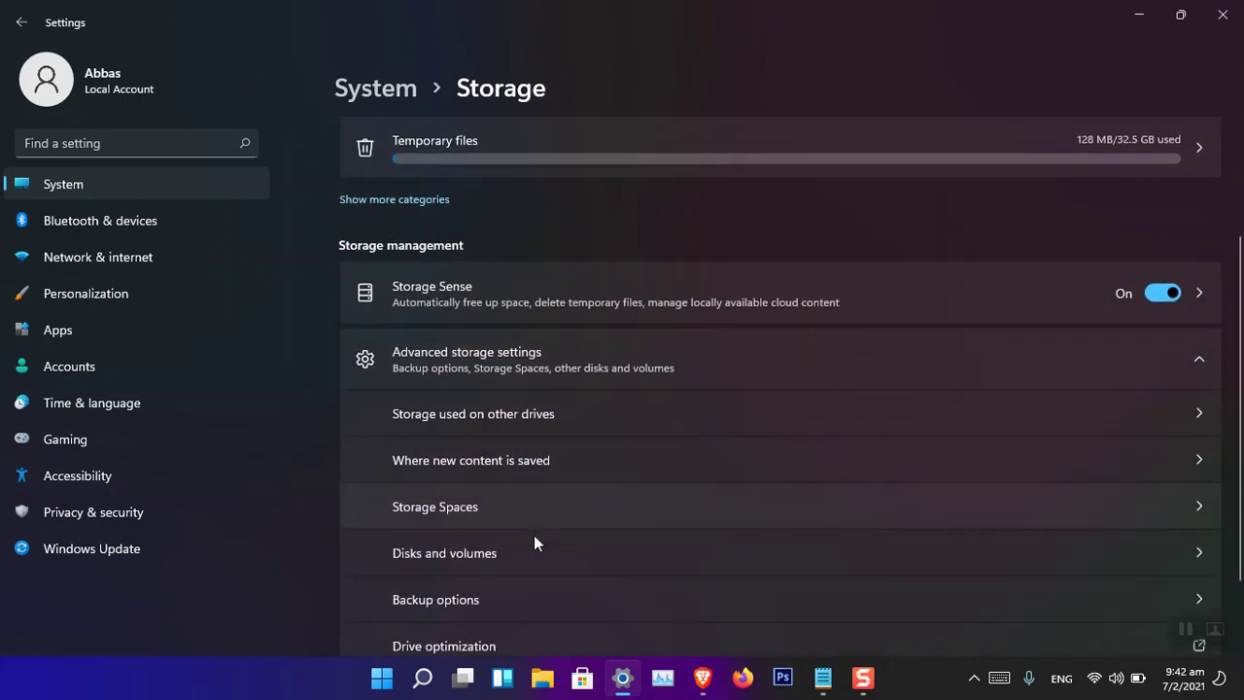
left_click(455, 552)
scroll(563, 392, "down", 2)
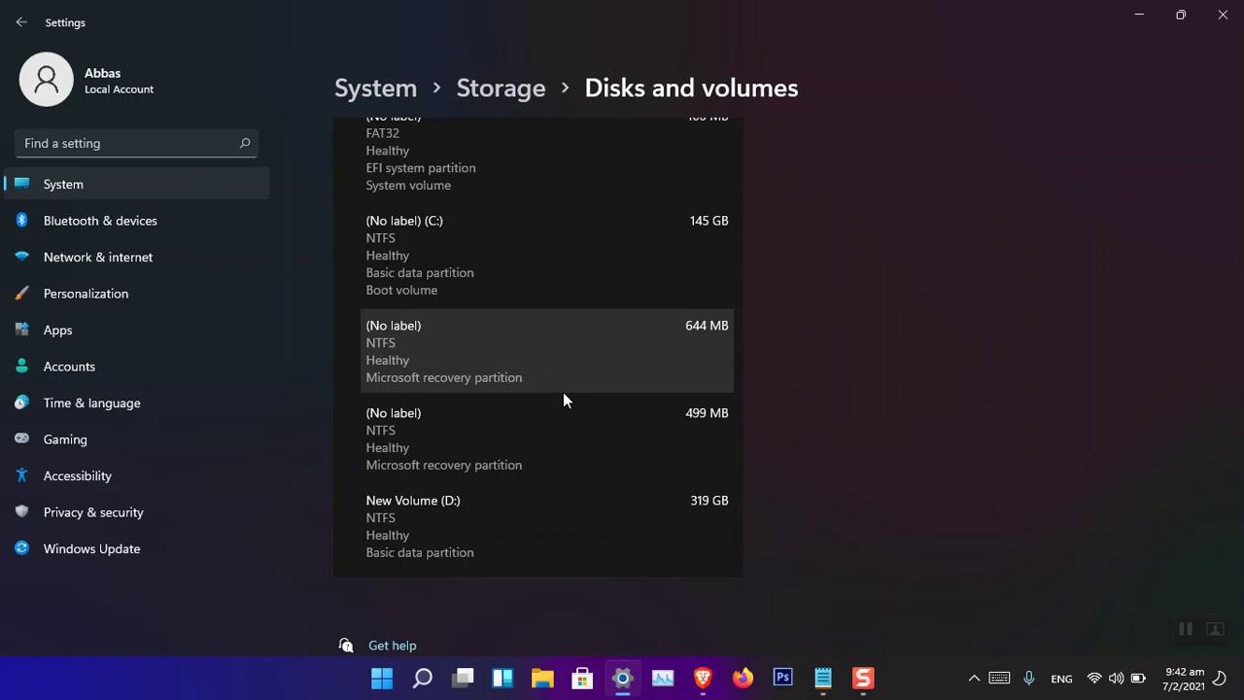
- Open Disk Management, compare its partitions with those listed under Disks and volumes, and close it
left_click(384, 677)
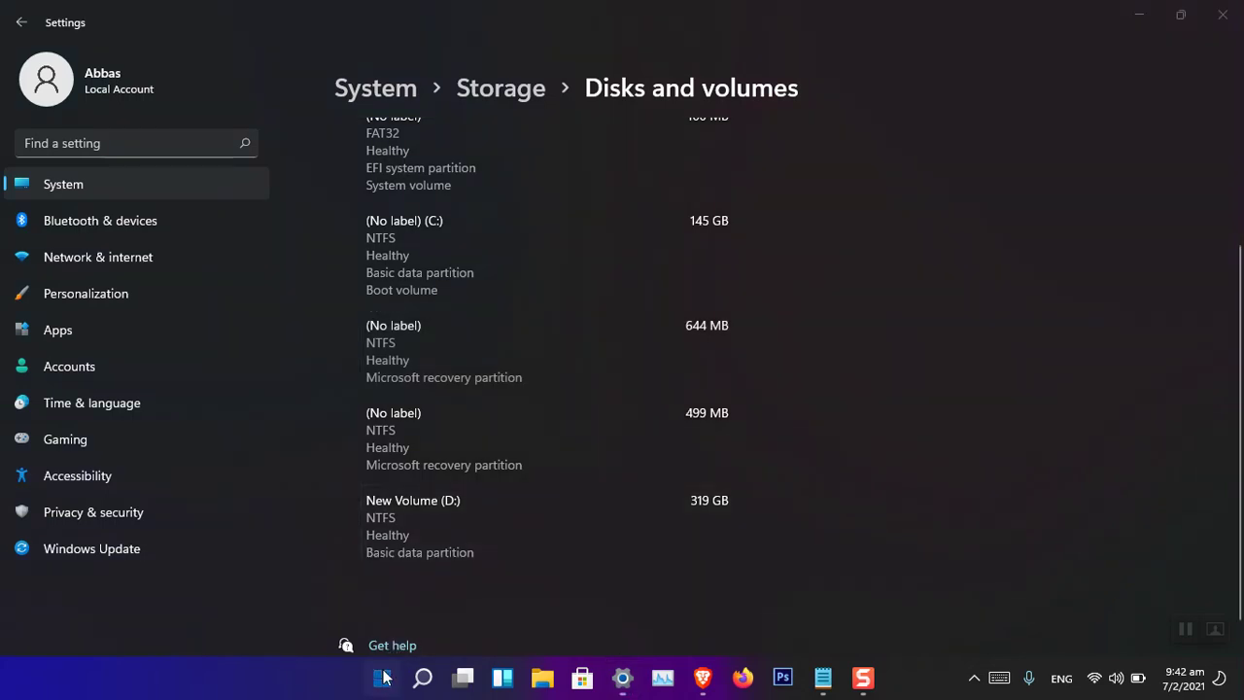
right_click(384, 677)
left_click(388, 334)
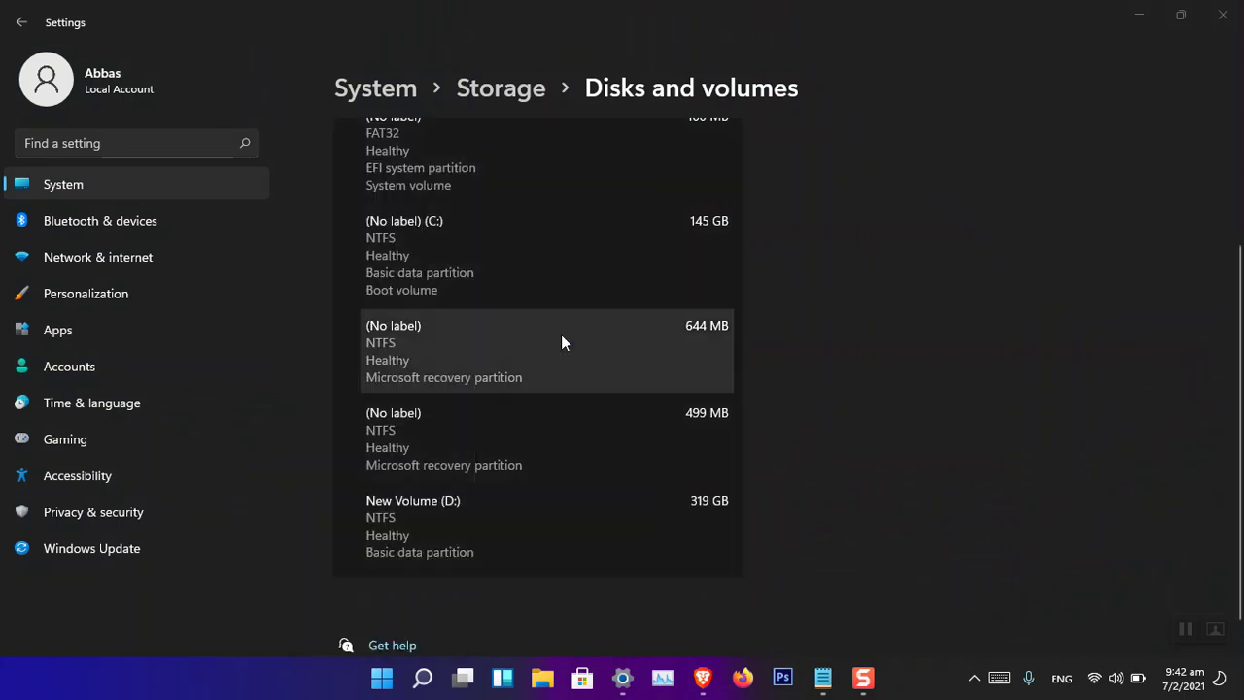
left_click_drag(402, 111, 1074, 104)
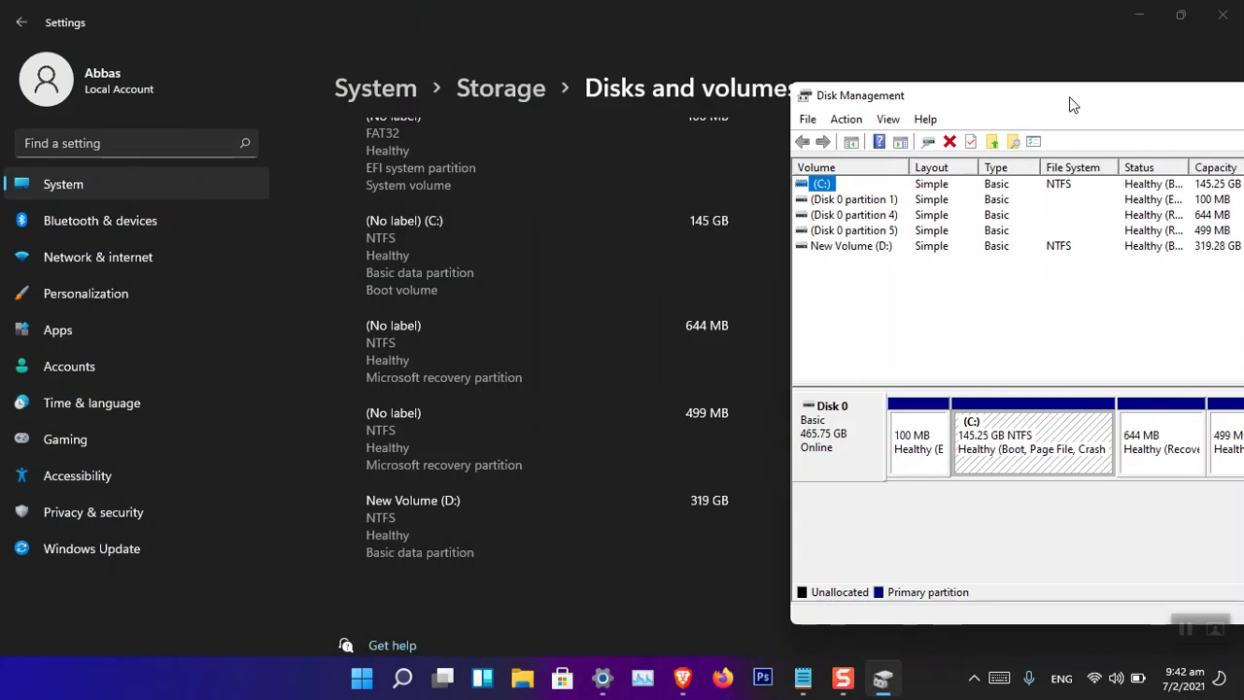
scroll(579, 306, "up", 2)
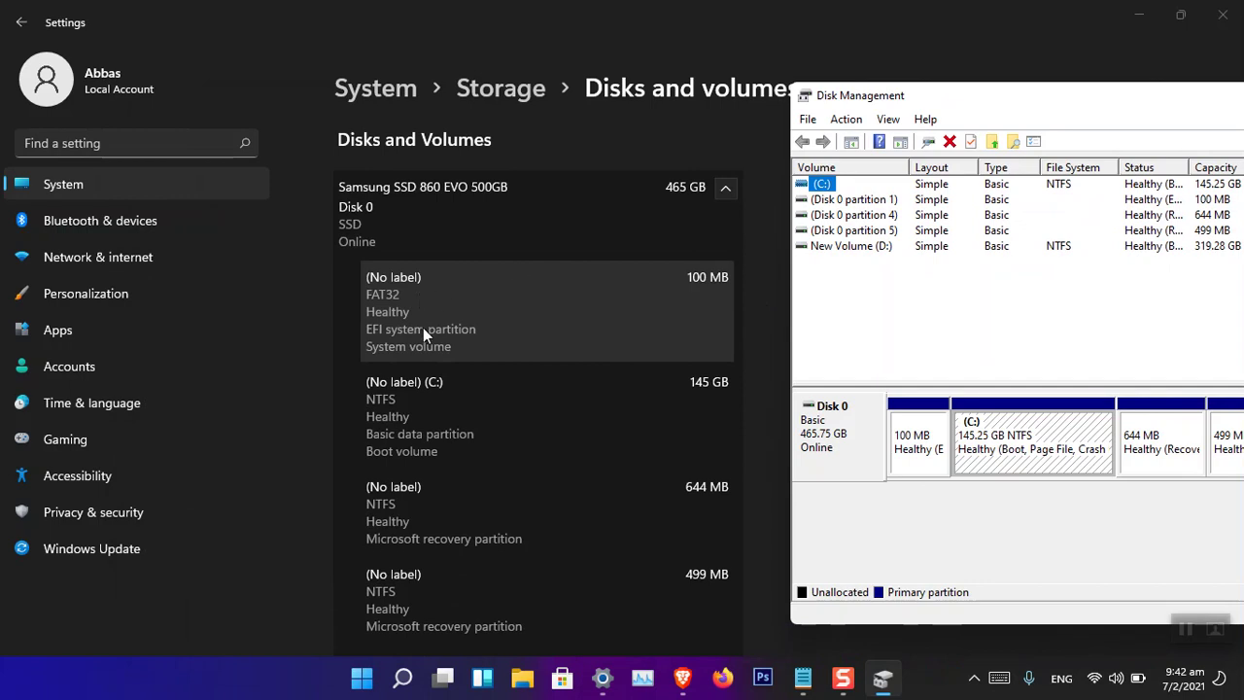
scroll(424, 486, "down", 2)
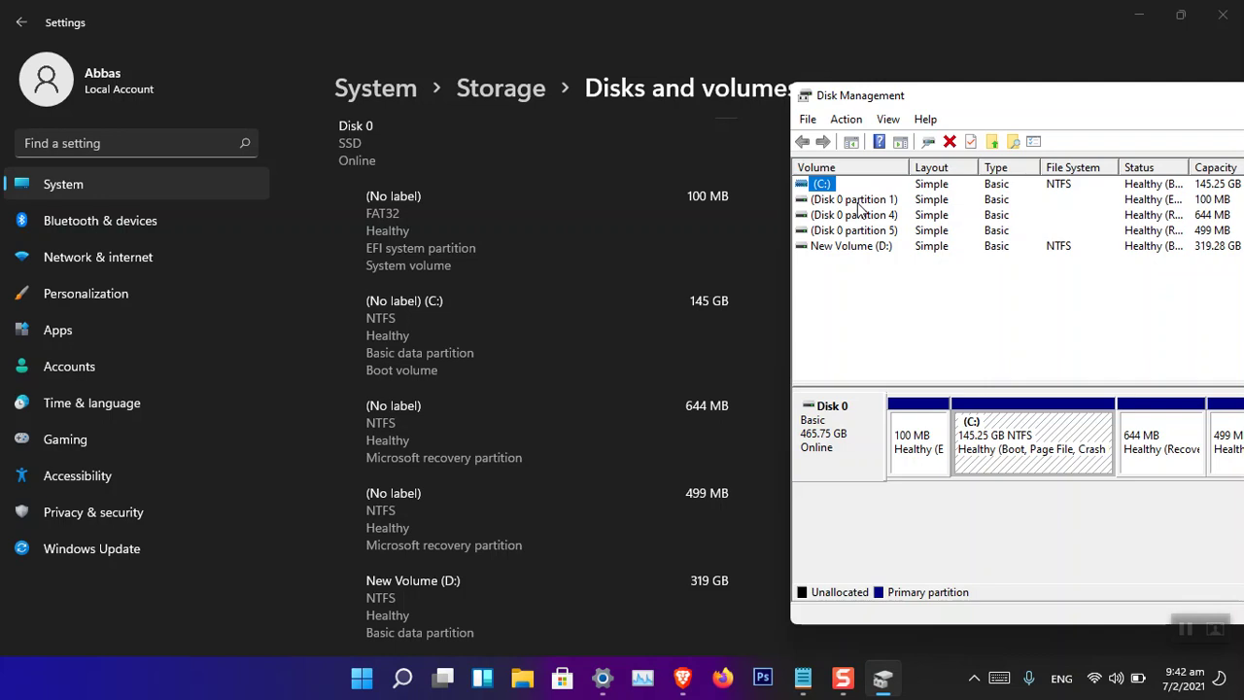
left_click_drag(1069, 97, 593, 86)
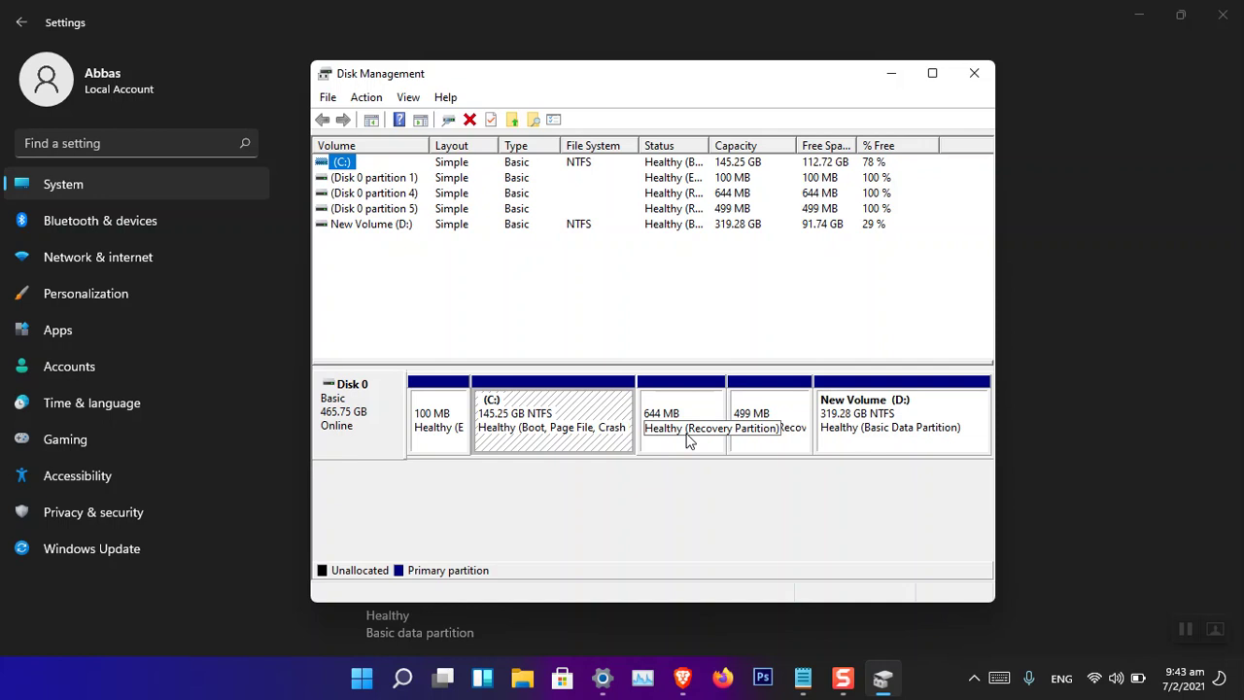
left_click(974, 73)
- Open the properties of the C: volume and review its volume data, size, paths and BitLocker options
scroll(546, 360, "down", 2)
scroll(535, 389, "down", 1)
scroll(561, 328, "up", 4)
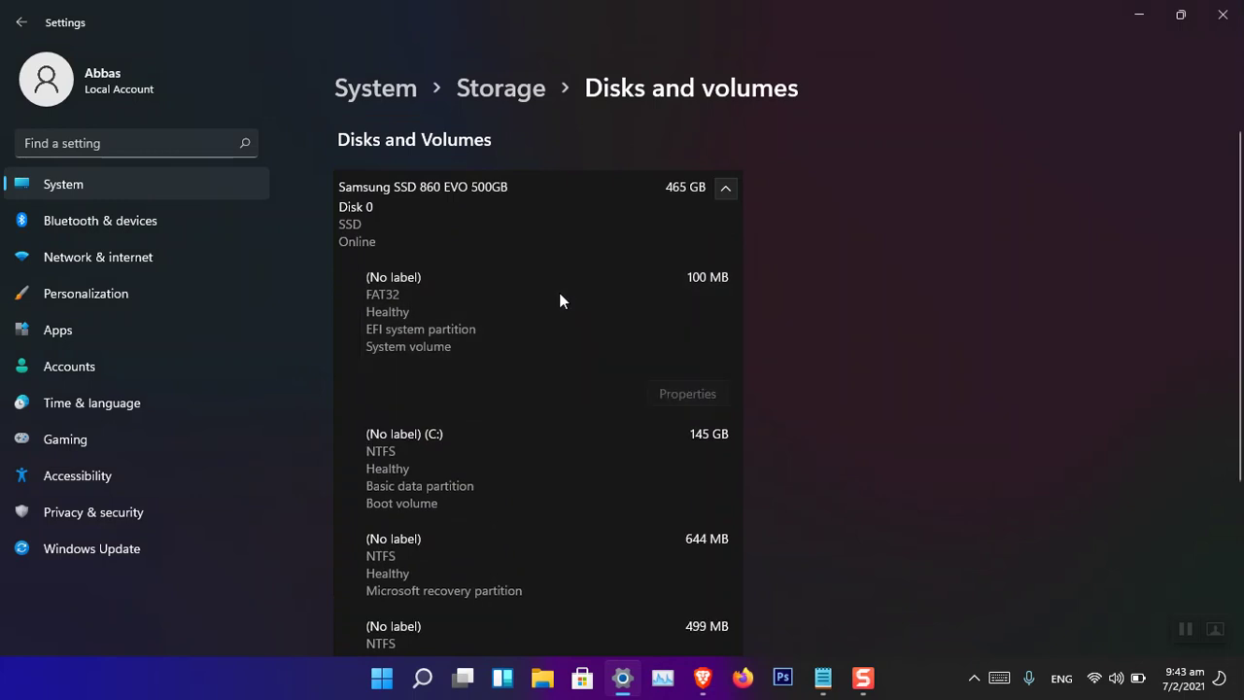
scroll(585, 395, "down", 1)
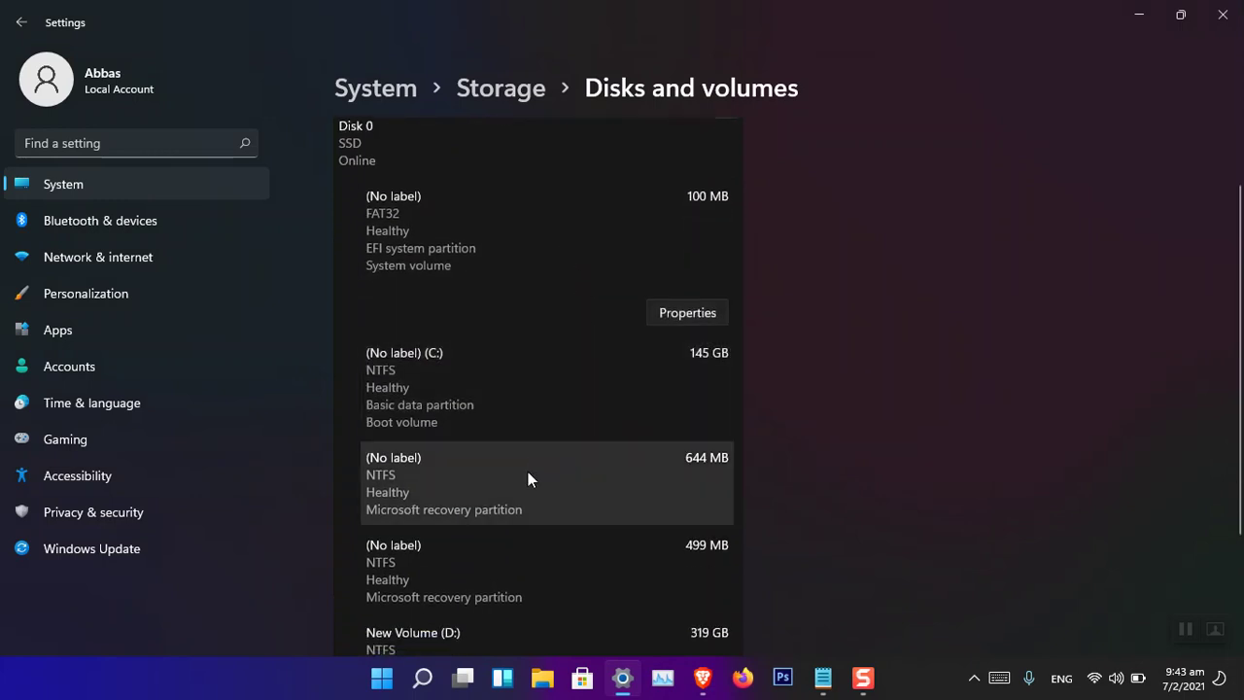
left_click(553, 406)
left_click(673, 418)
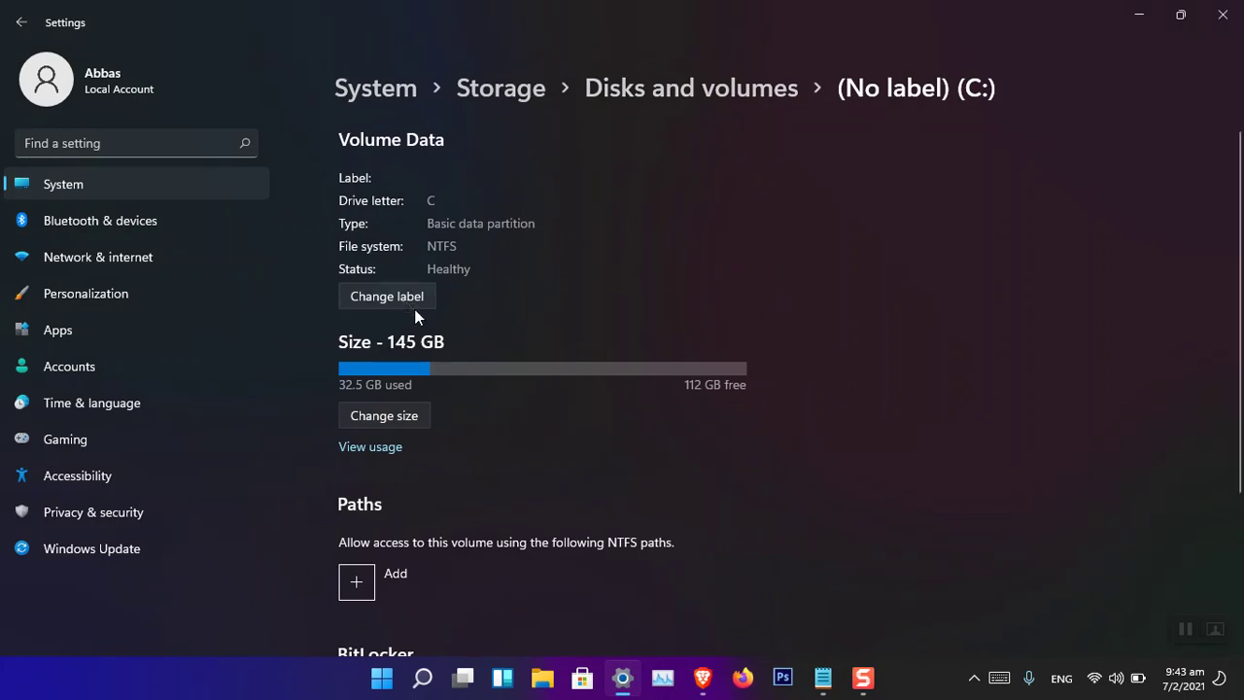
scroll(461, 365, "down", 1)
scroll(461, 366, "down", 2)
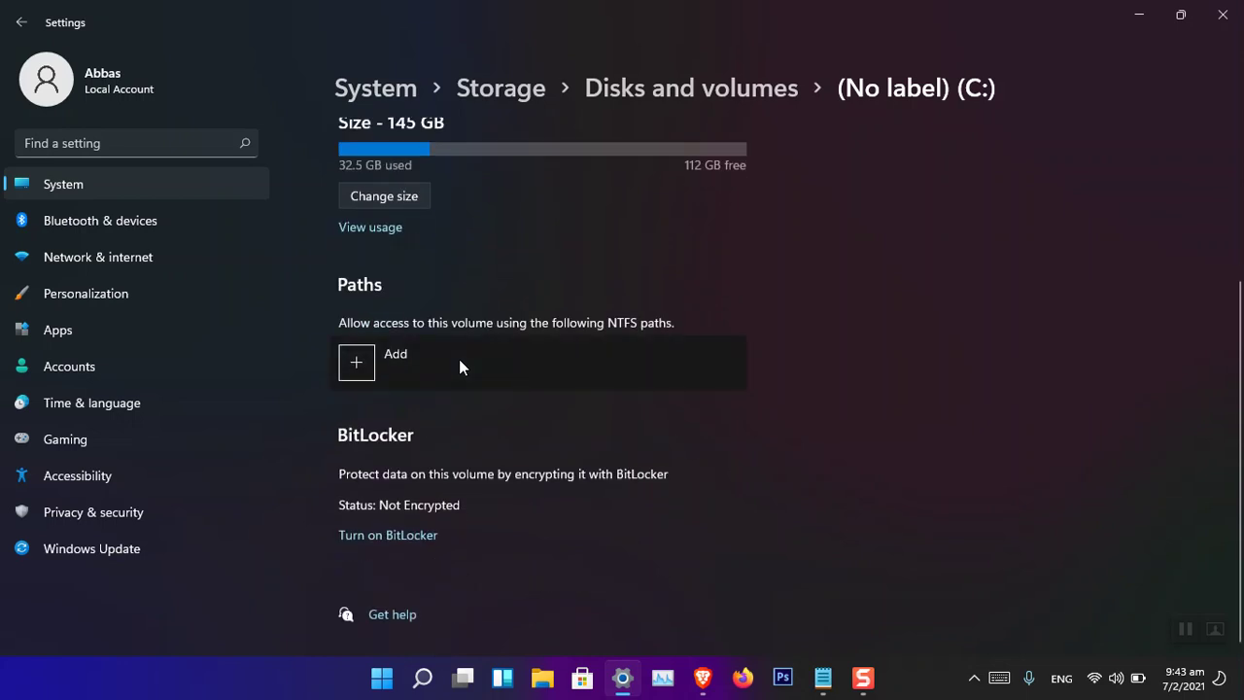
scroll(460, 362, "up", 3)
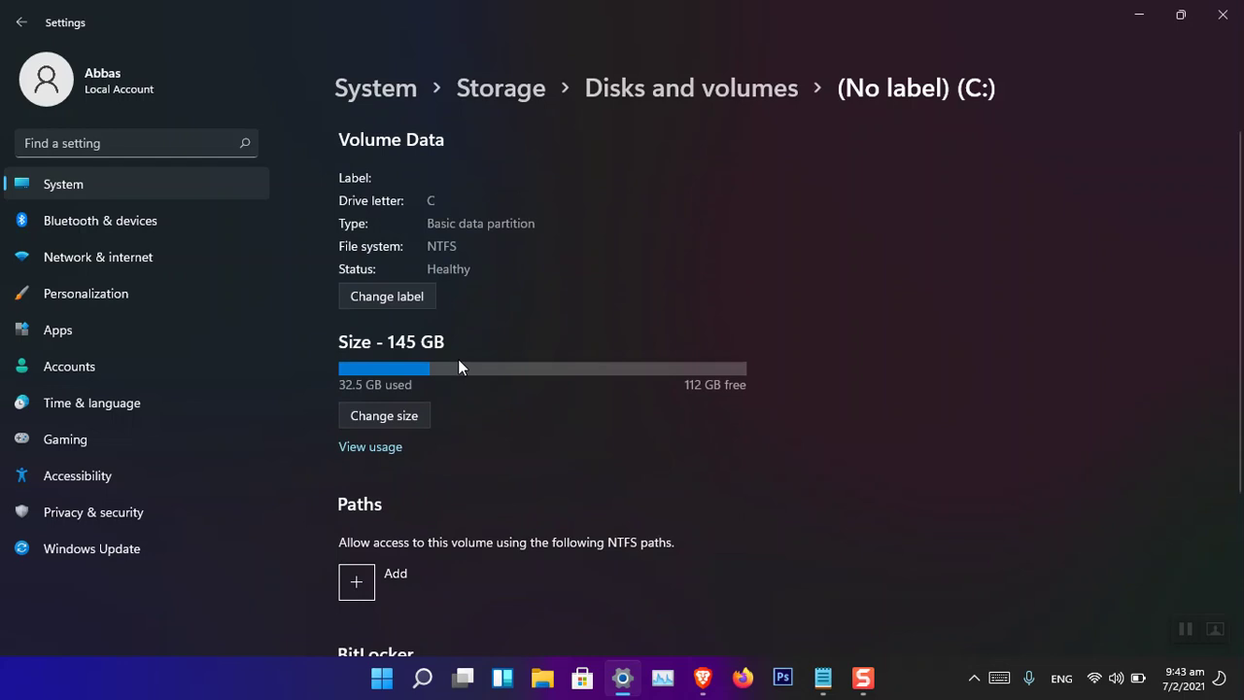
- Return to Disks and volumes, explore the contents of New Volume (D:) in File Explorer, and close that window
left_click(646, 87)
scroll(486, 430, "down", 2)
left_click(476, 513)
scroll(476, 513, "down", 1)
left_click(596, 516)
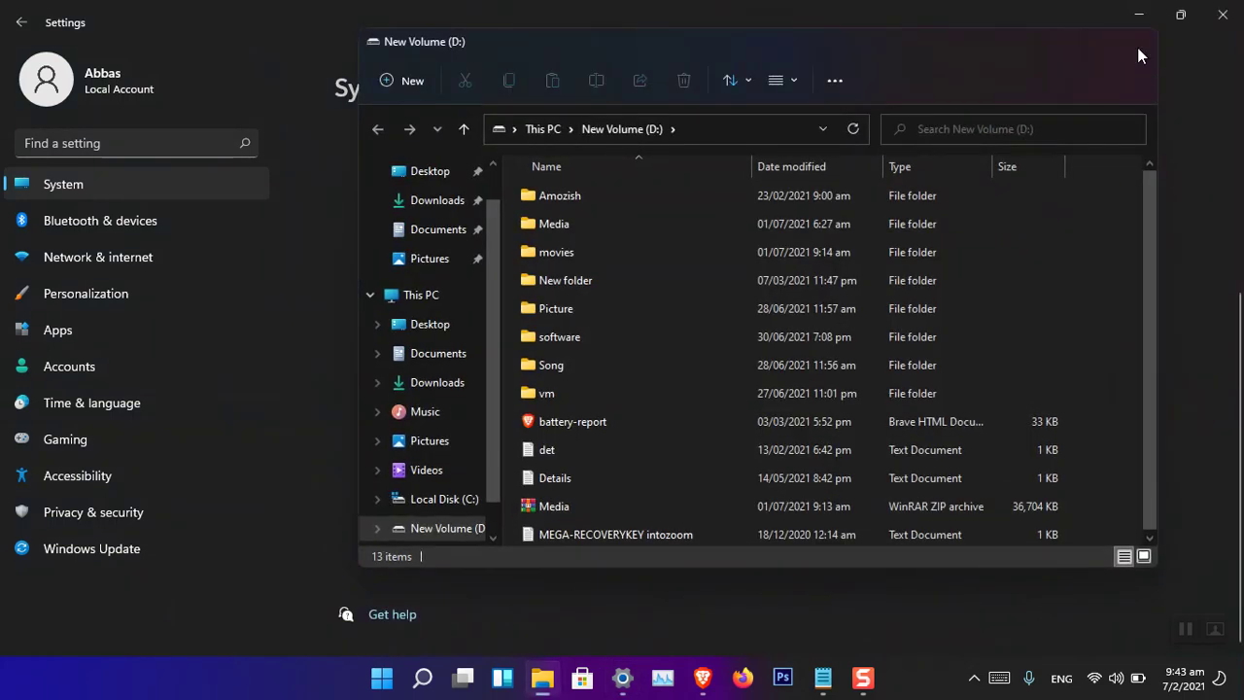
left_click(1141, 55)
- Open the properties of New Volume (D:) and inspect its label and drive letter dialogs, cancelling both
left_click(695, 519)
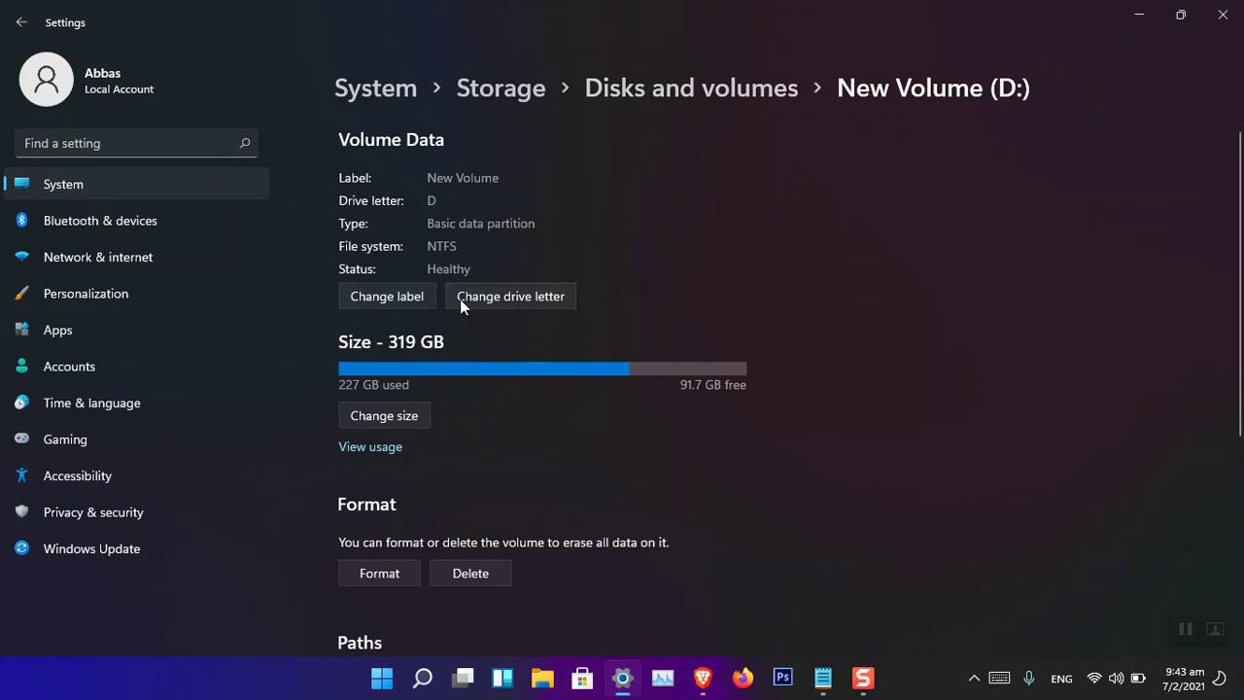
left_click(400, 299)
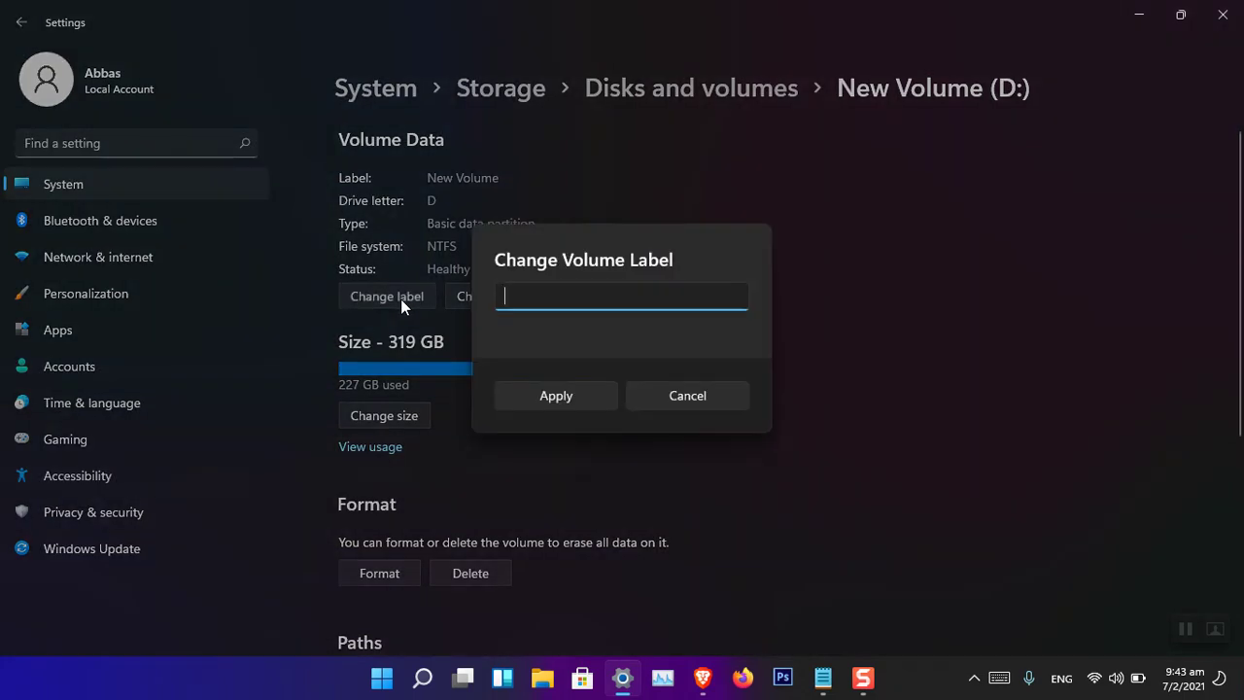
left_click(683, 389)
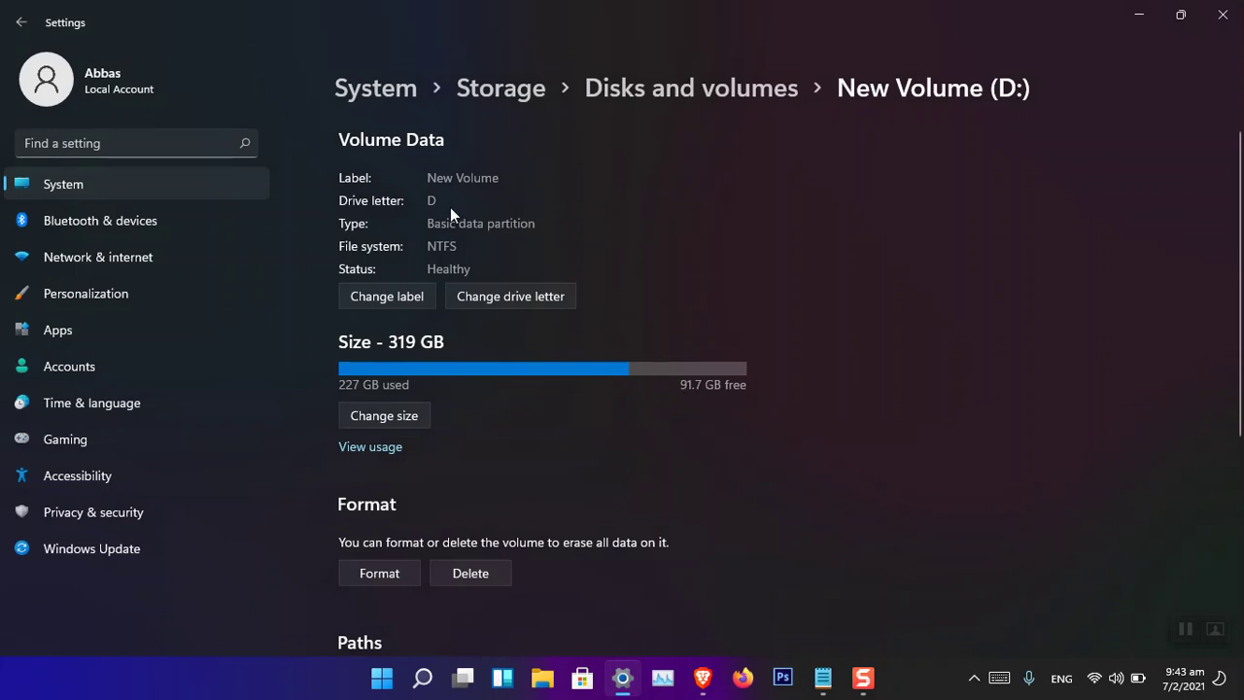
left_click(497, 302)
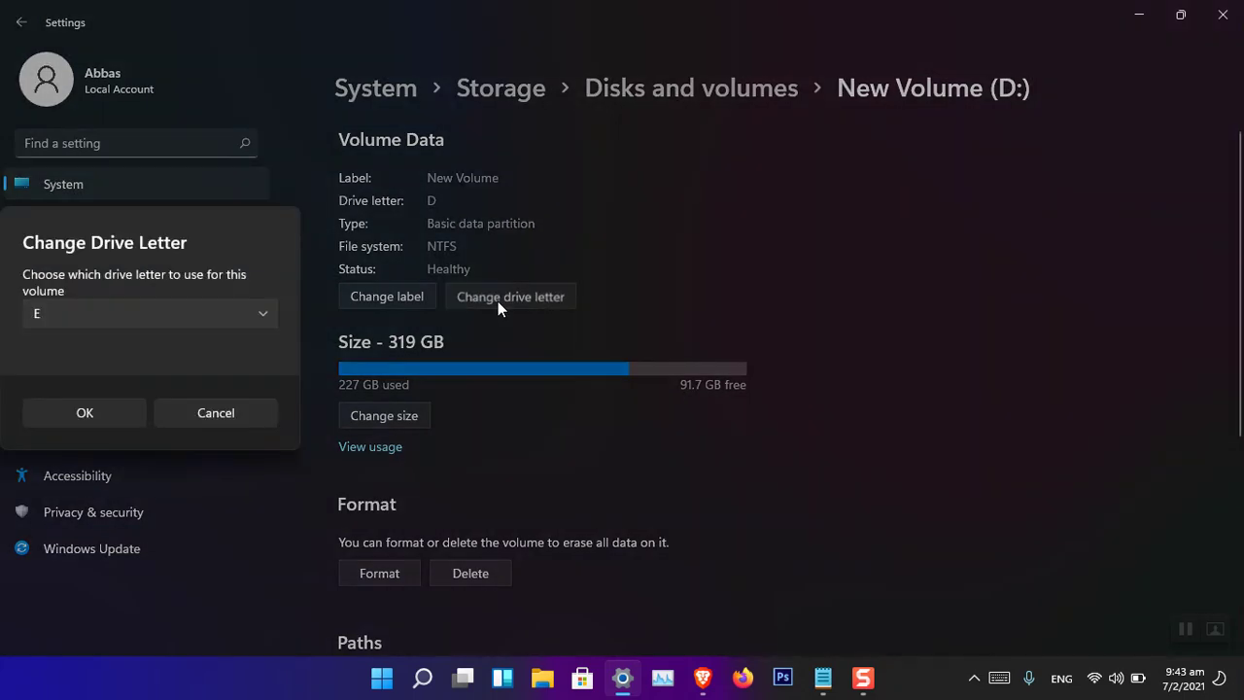
left_click(199, 416)
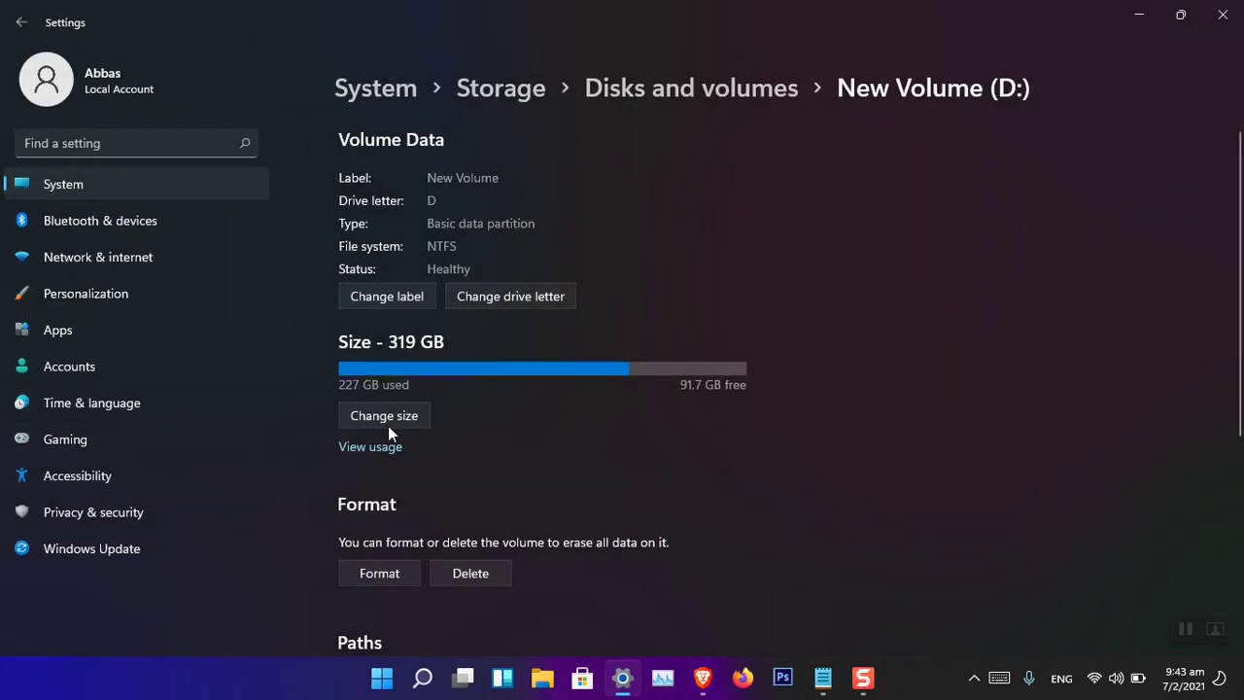
- Inspect the Change Size dialog for New Volume (D:), cancel it without resizing, and view the volume's usage page
left_click(392, 417)
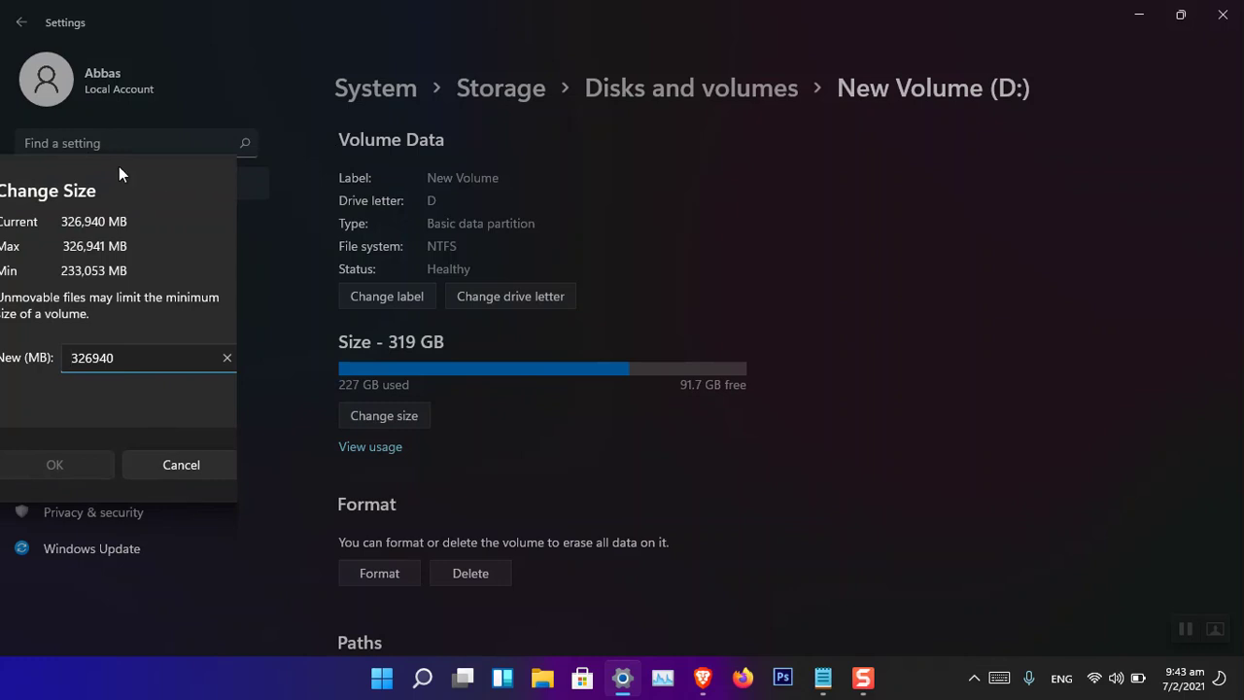
left_click(155, 463)
left_click(375, 419)
left_click_drag(139, 357, 63, 360)
left_click(153, 463)
left_click(364, 447)
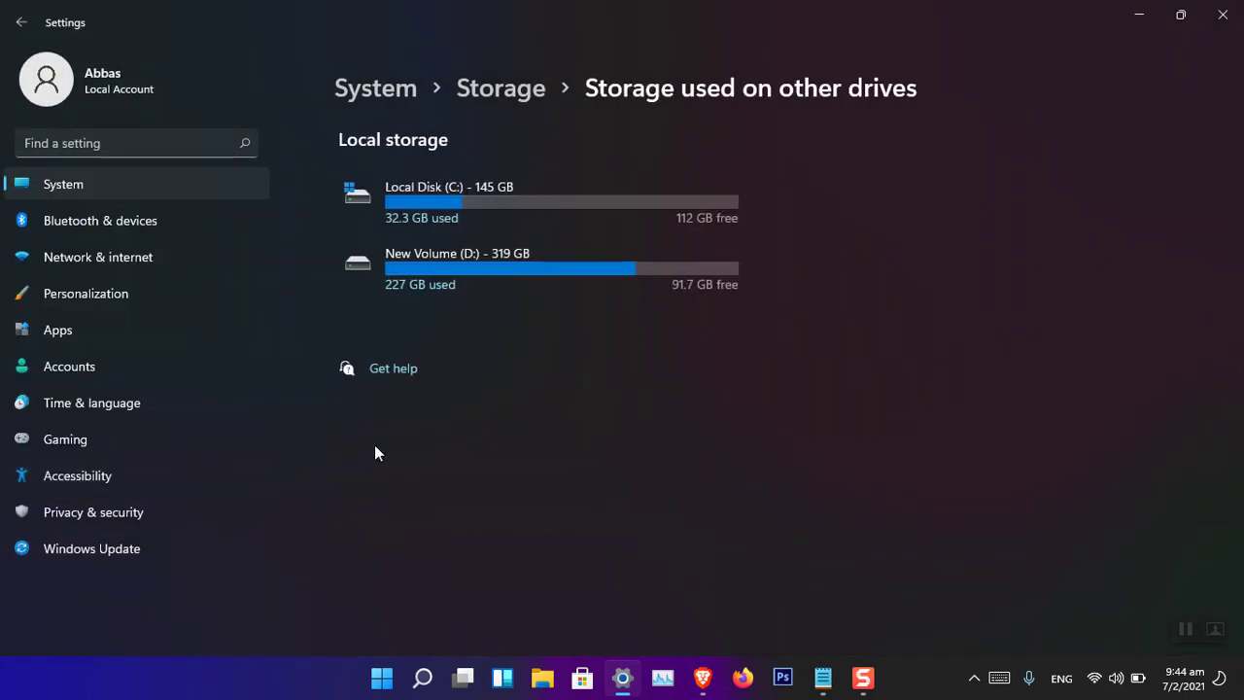
- Reopen the properties of New Volume (D:) from Disks and volumes and review its Format, Paths and BitLocker sections
left_click(517, 93)
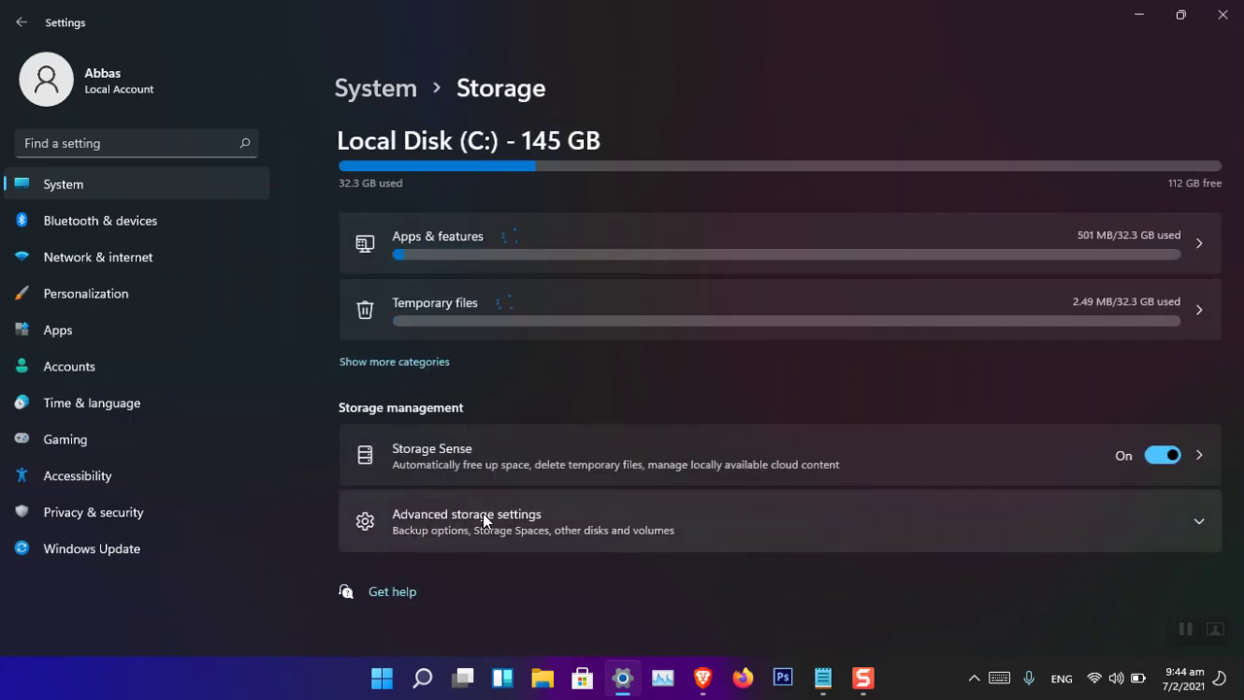
left_click(483, 515)
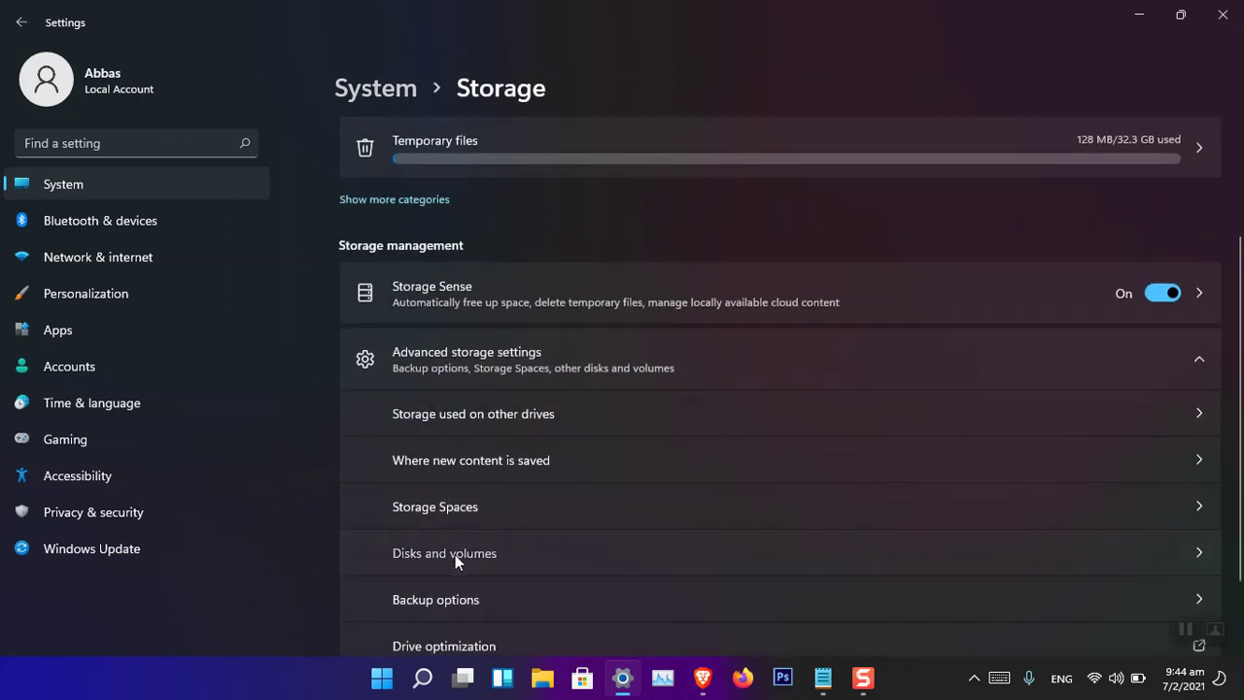
left_click(455, 554)
scroll(543, 398, "down", 3)
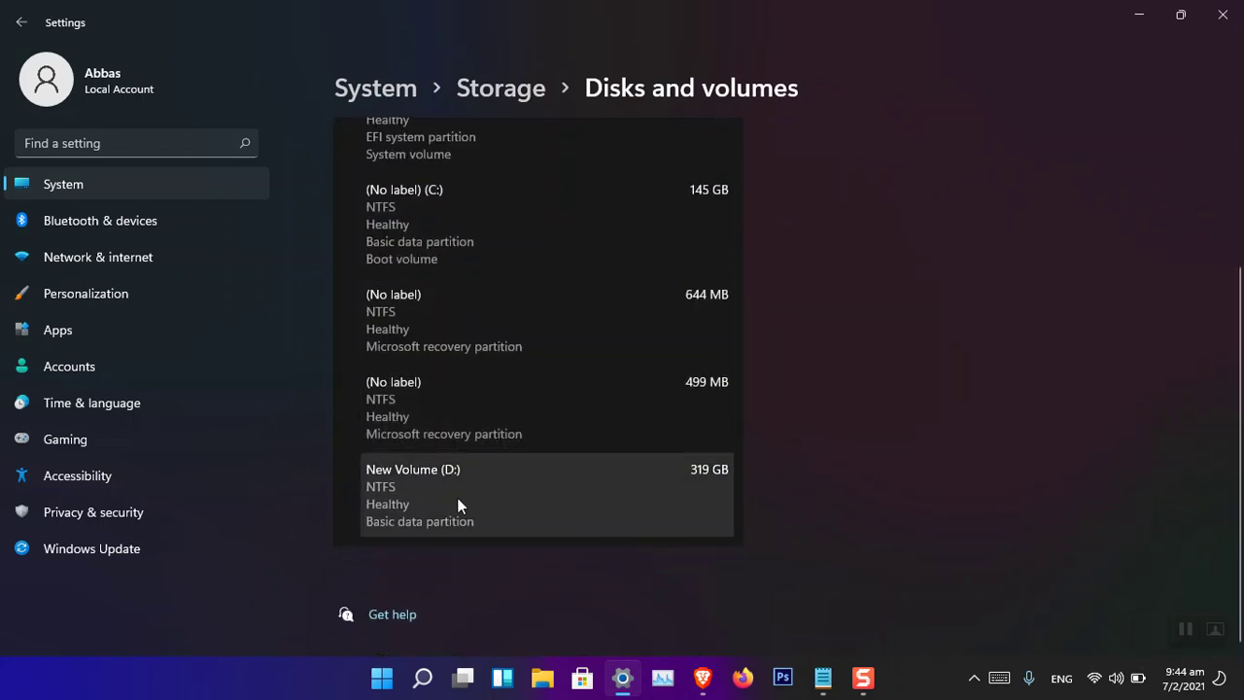
left_click(500, 507)
left_click(677, 570)
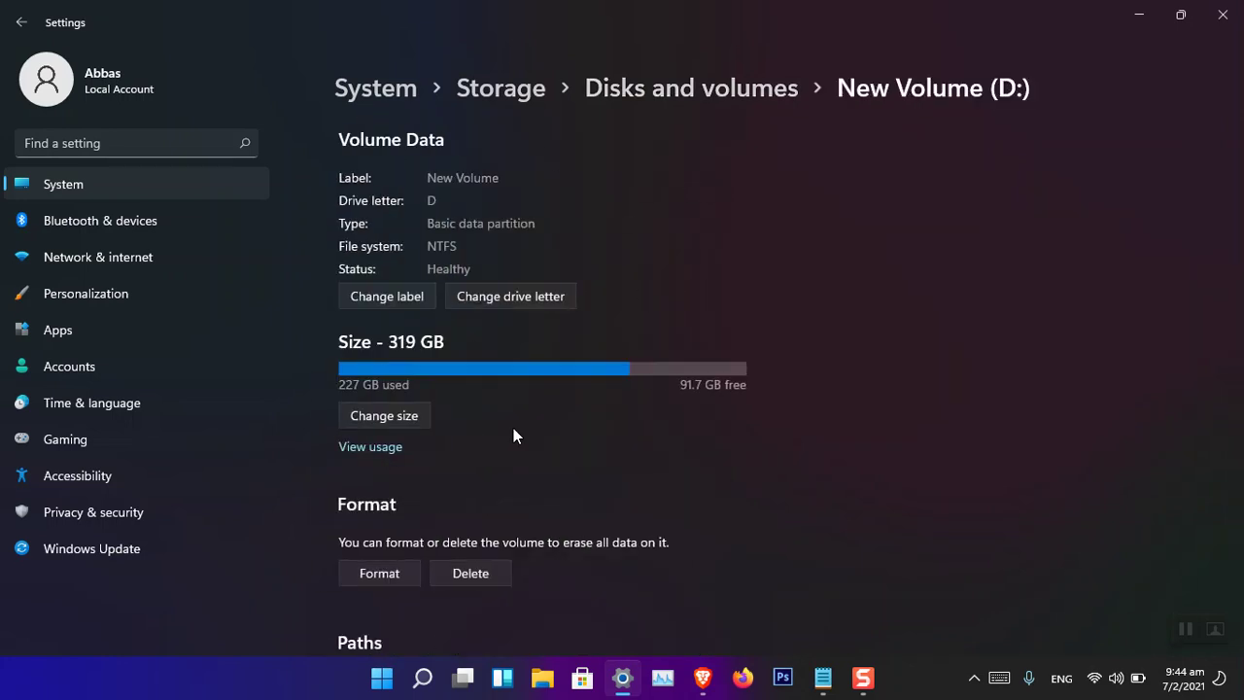
scroll(506, 426, "down", 1)
scroll(494, 525, "down", 2)
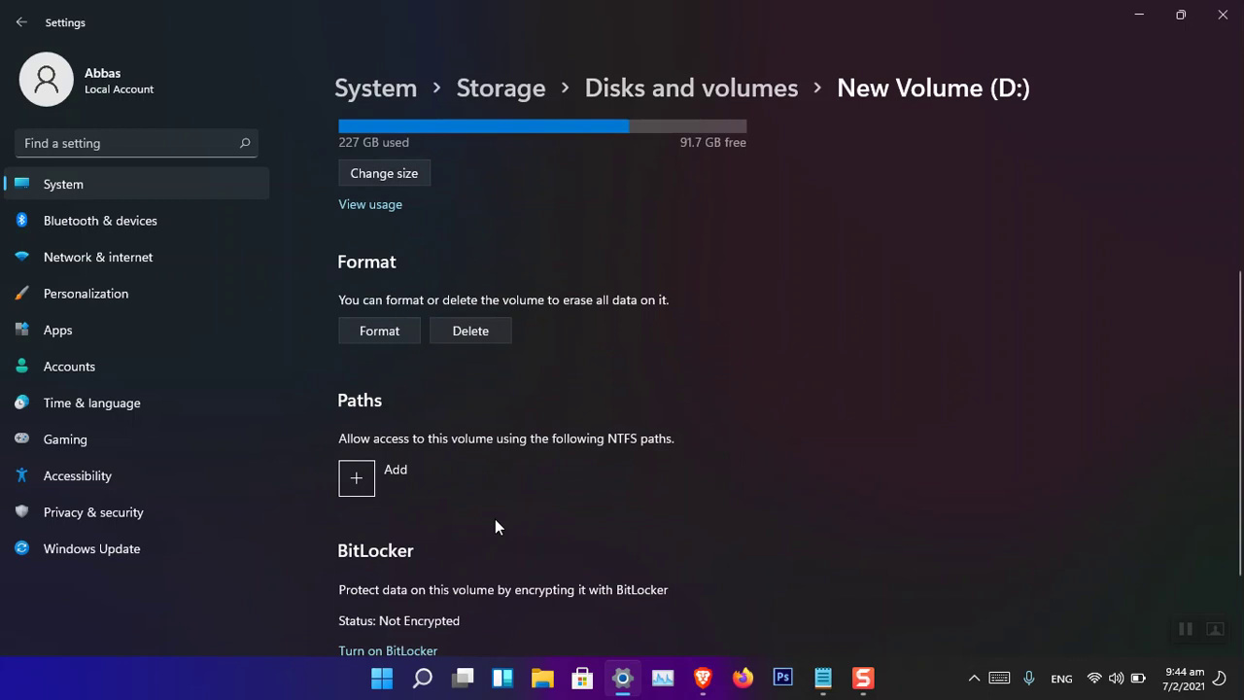
scroll(431, 467, "down", 1)
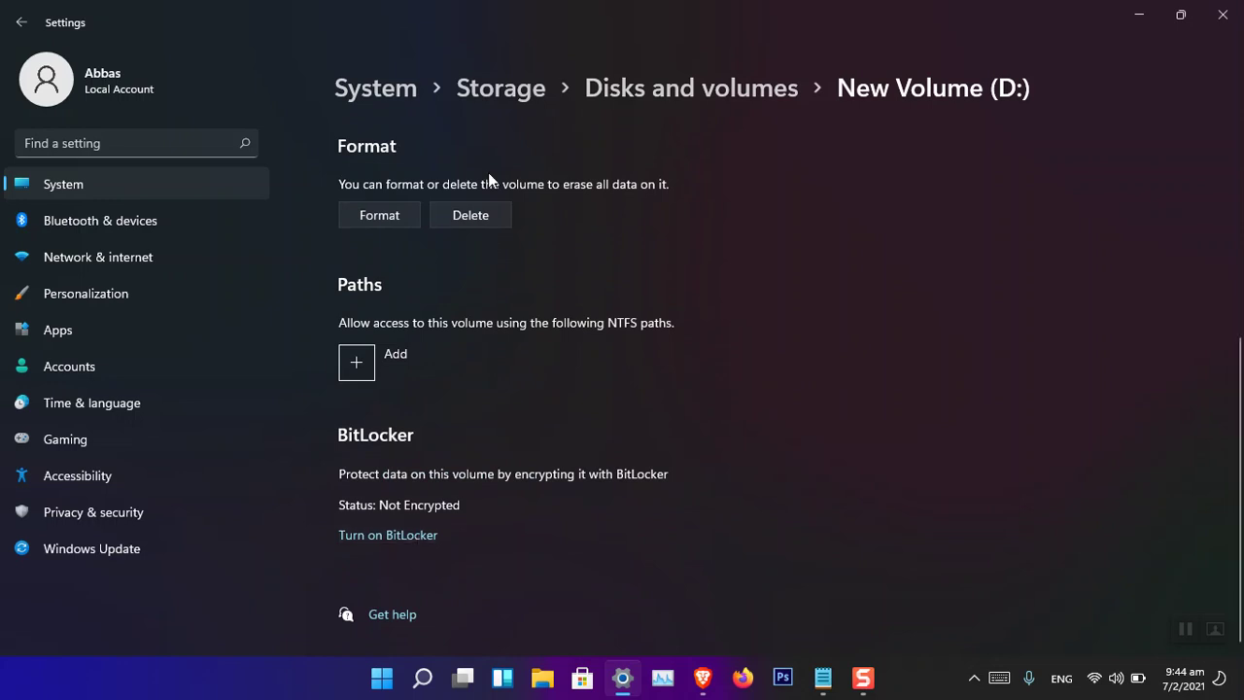
- Open Backup options in the advanced storage settings, review the File History and older backup choices, and return to Storage
left_click(506, 89)
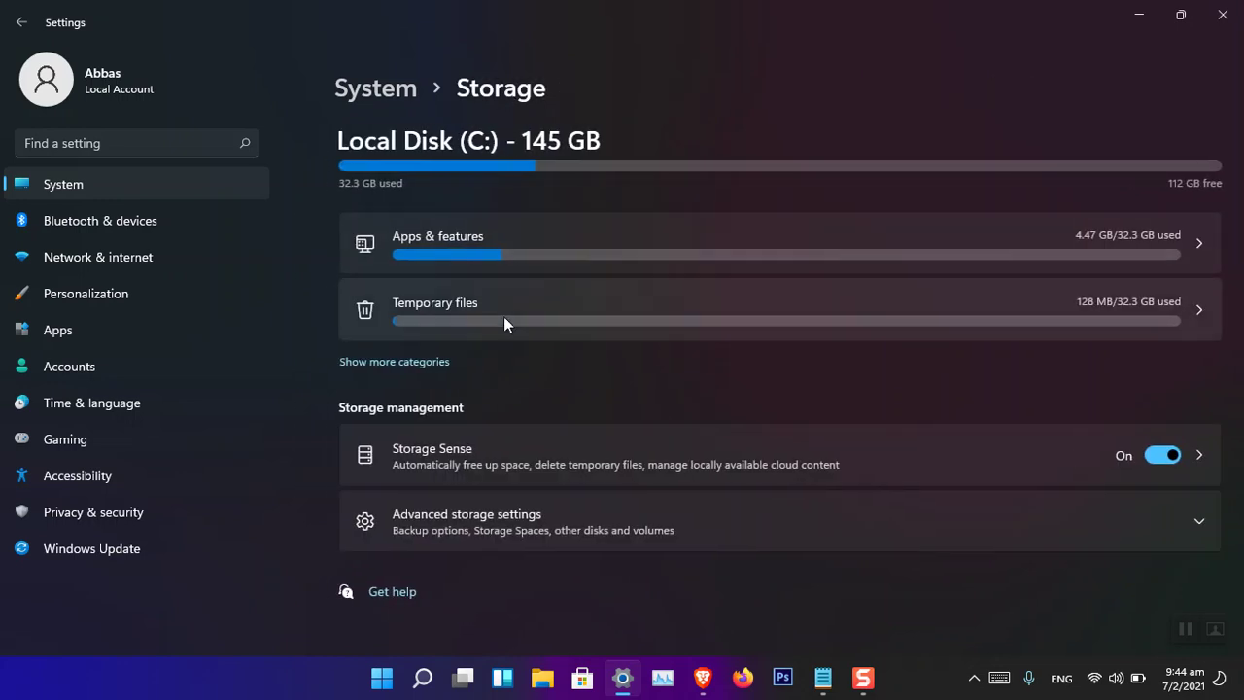
left_click(489, 513)
scroll(610, 408, "down", 3)
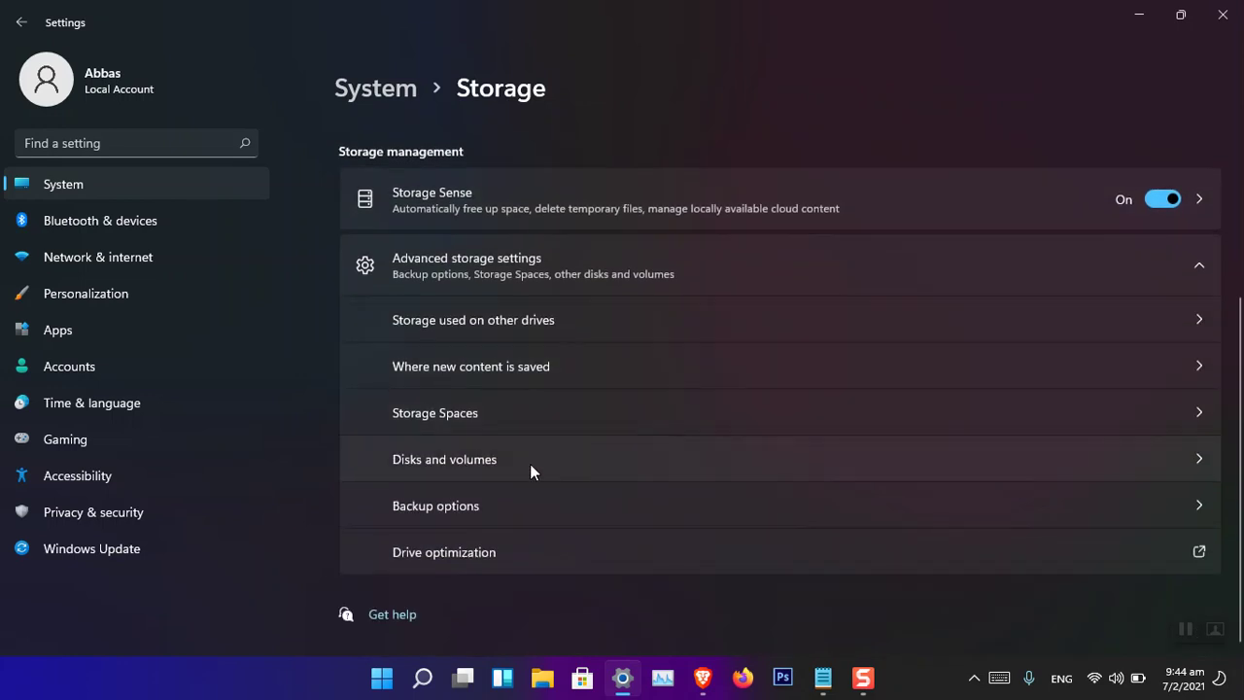
left_click(465, 511)
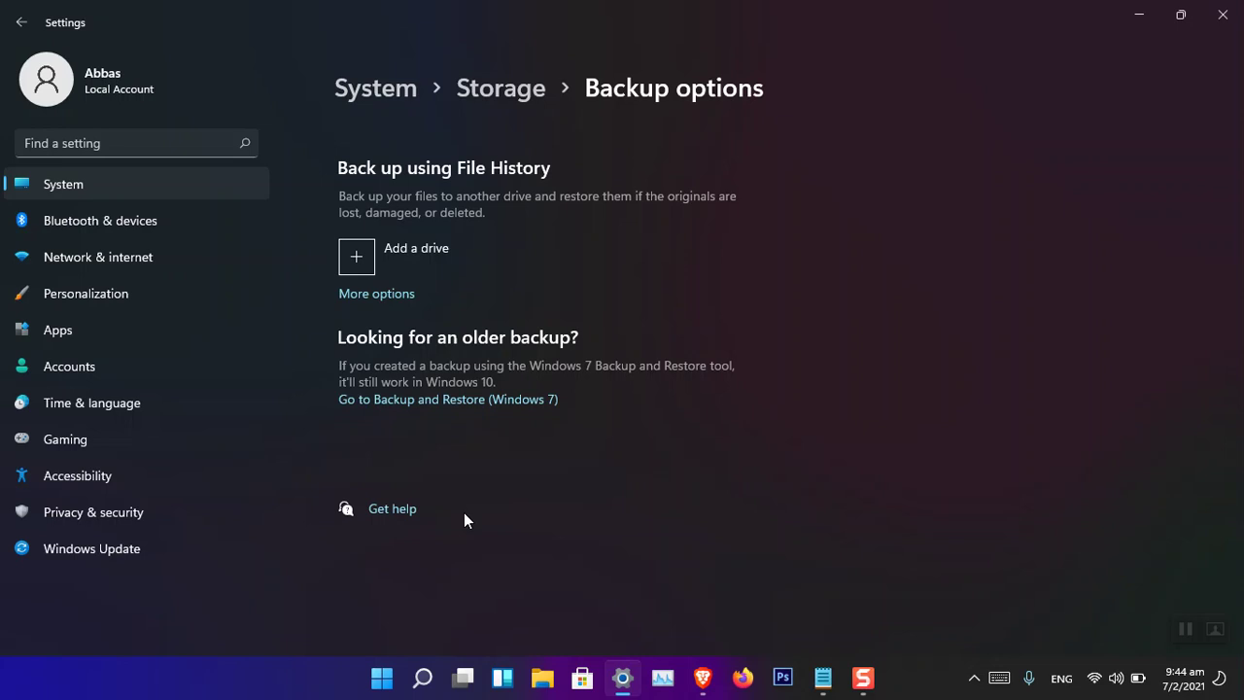
left_click(479, 95)
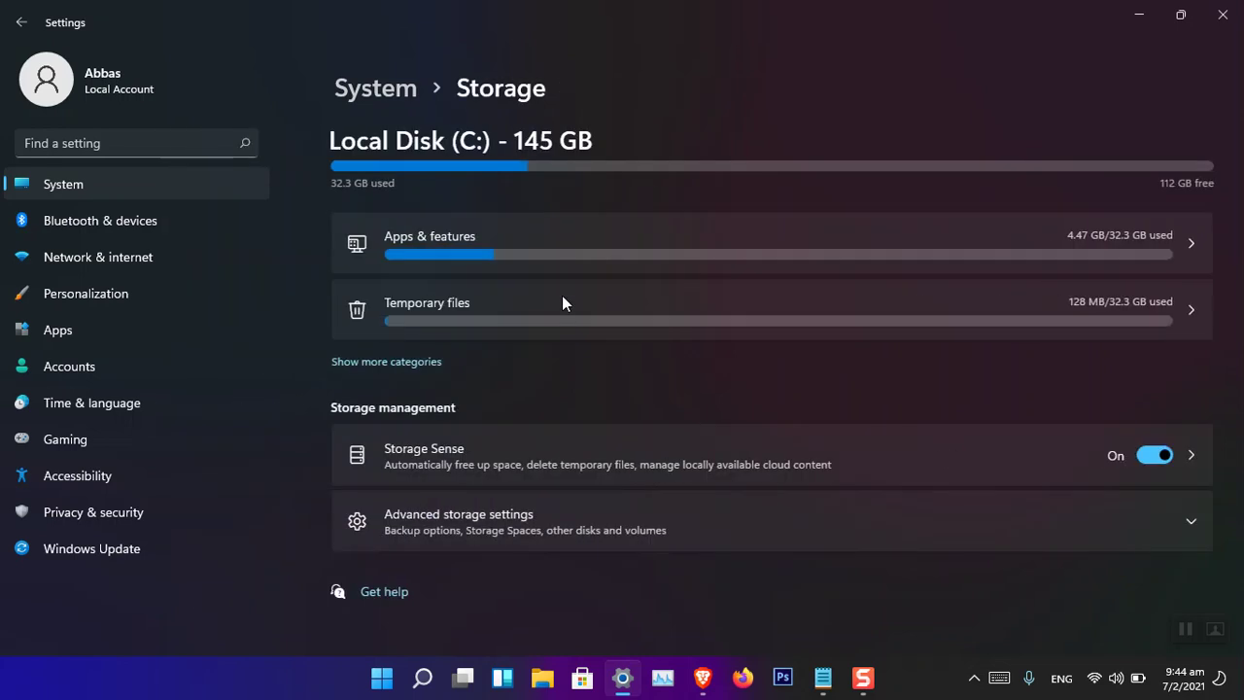
- Open Drive optimization from the advanced storage settings, review the optimization schedule's frequency choices, and close it without changes
left_click(538, 515)
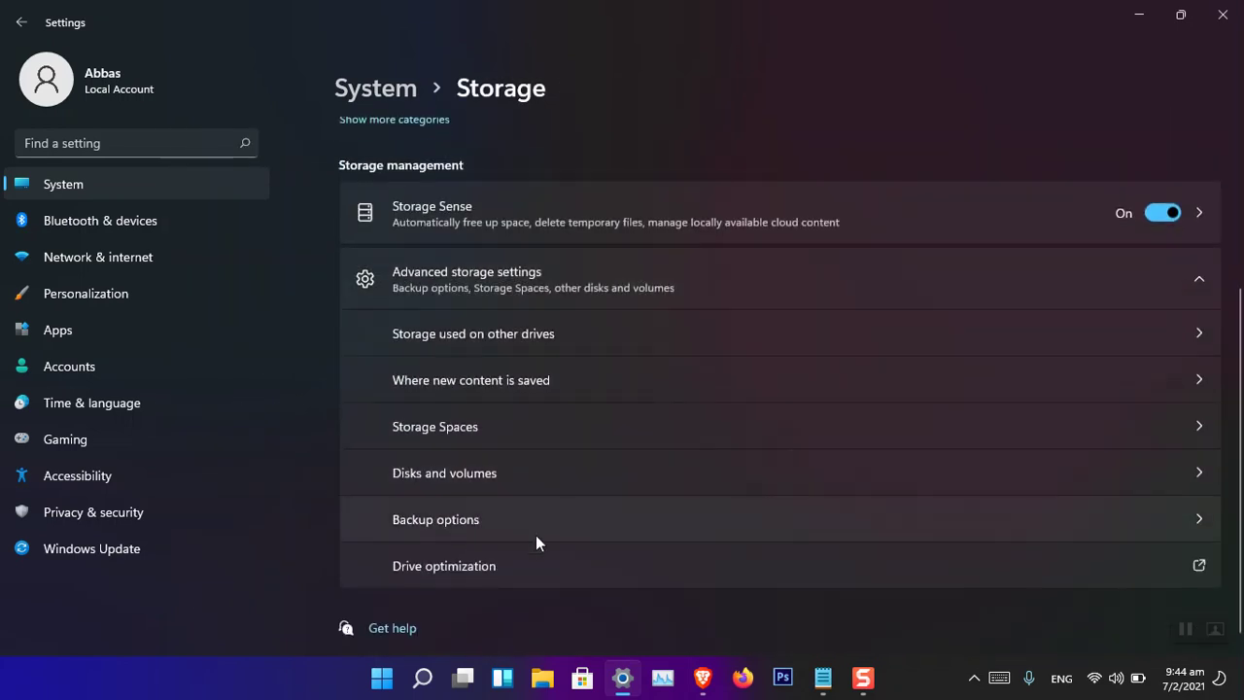
left_click(482, 565)
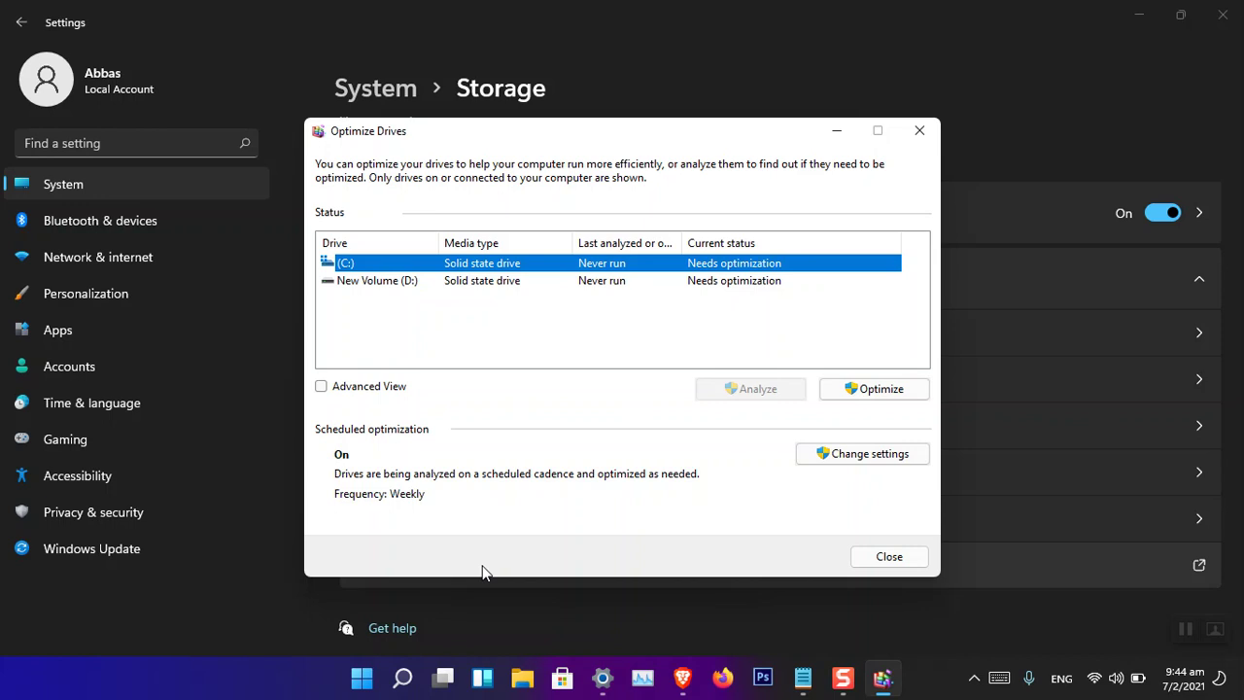
left_click(861, 455)
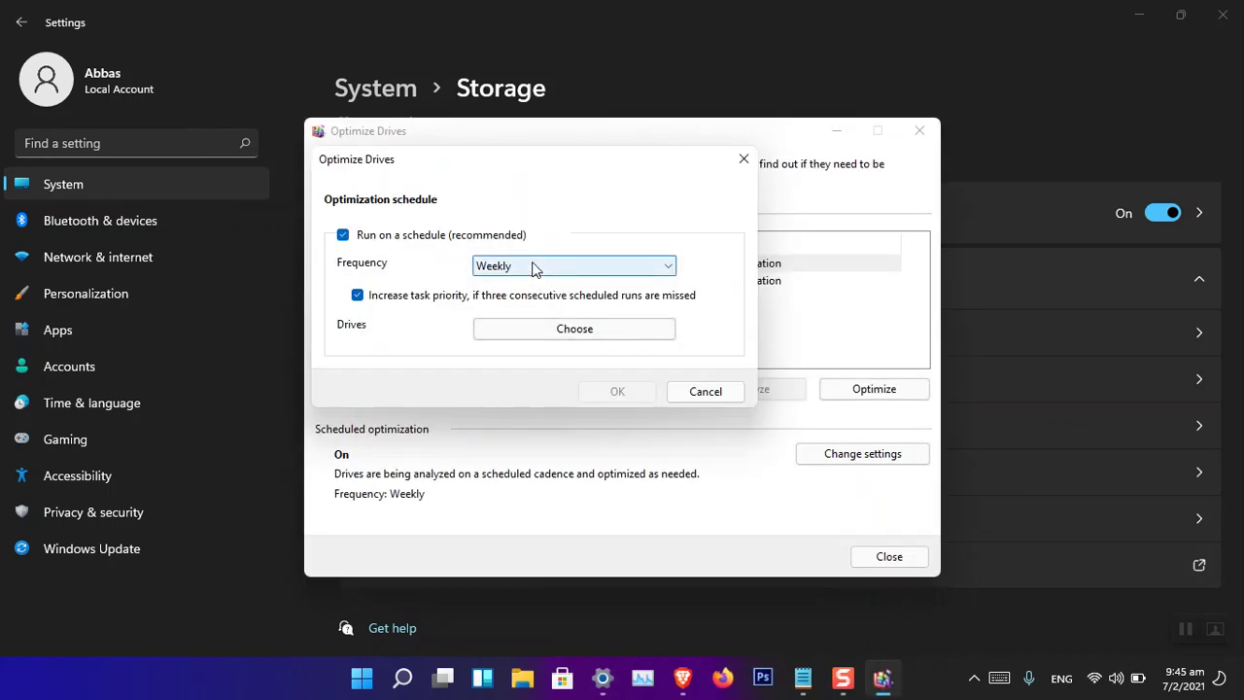
left_click(534, 269)
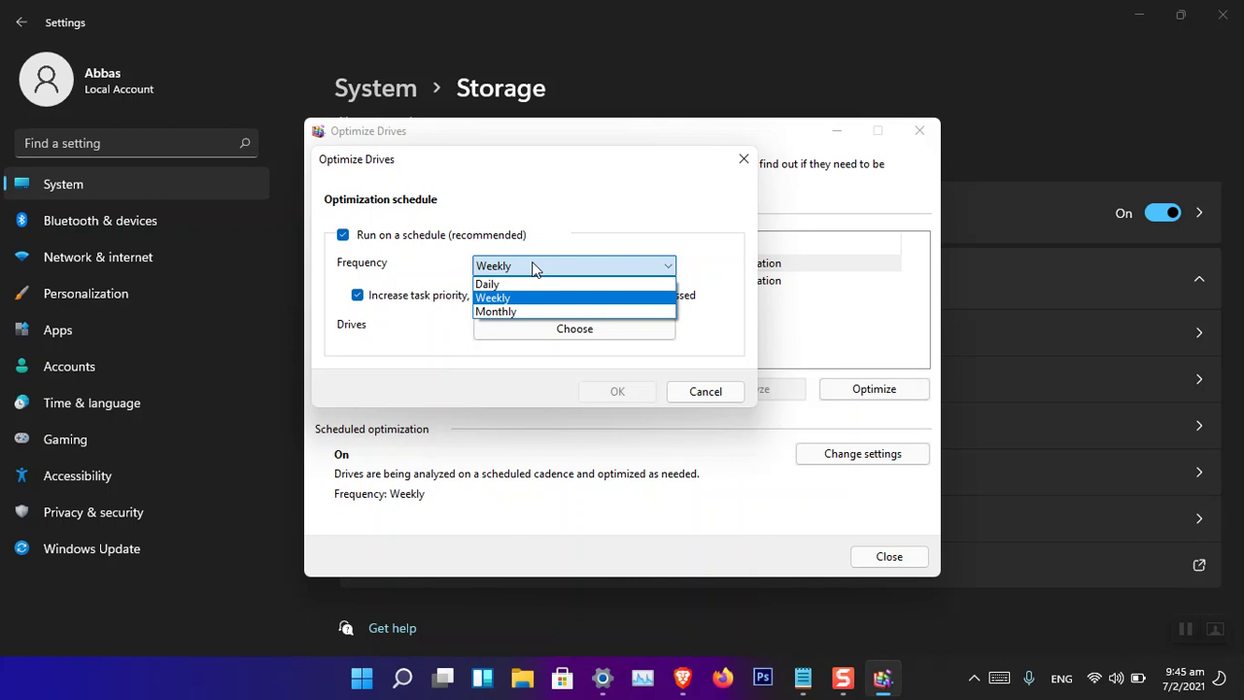
left_click(583, 223)
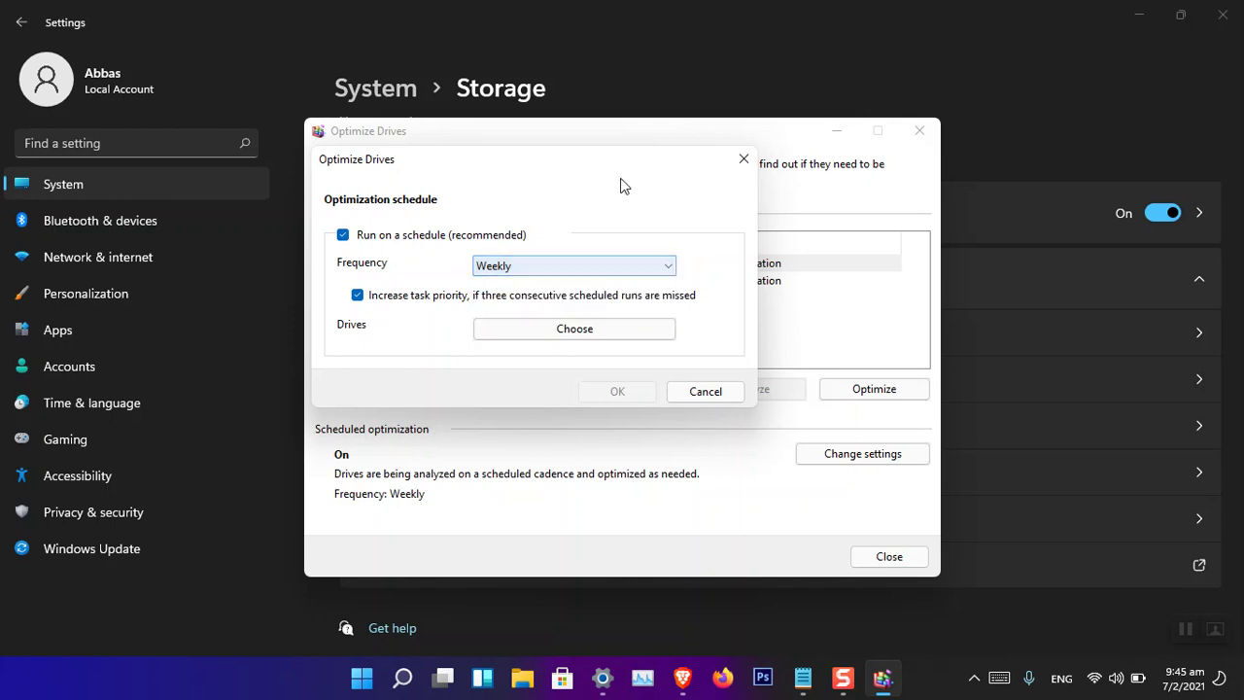
left_click(744, 160)
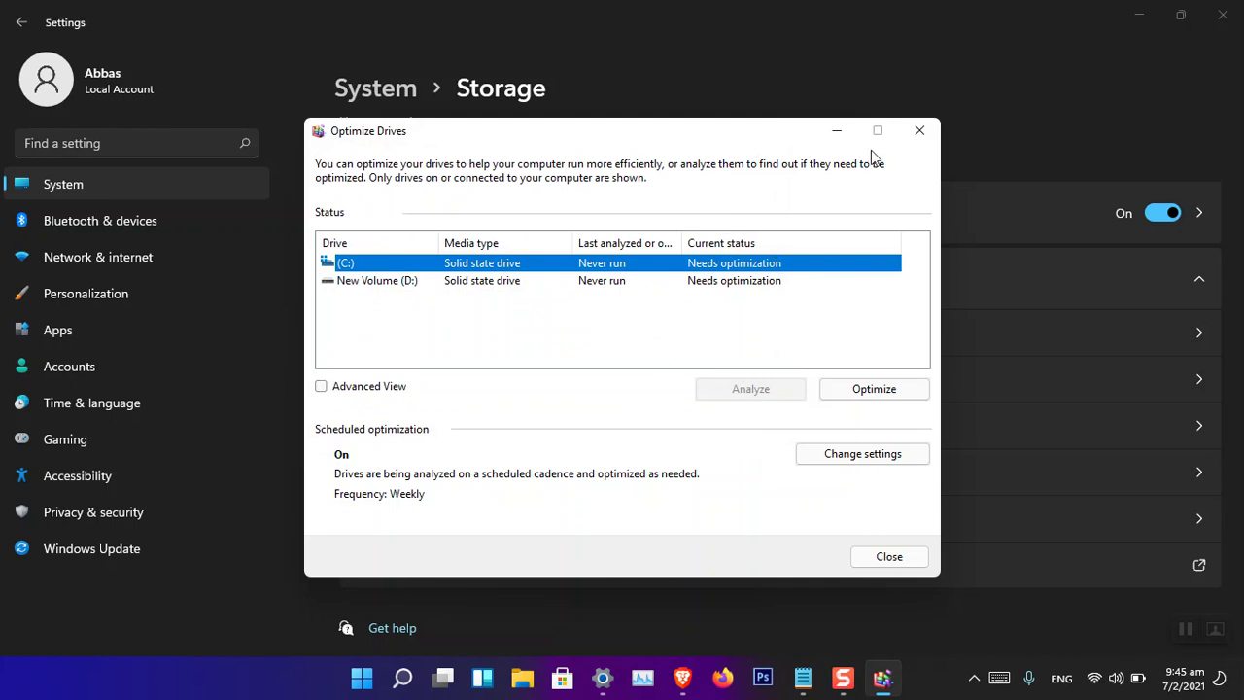
left_click(919, 133)
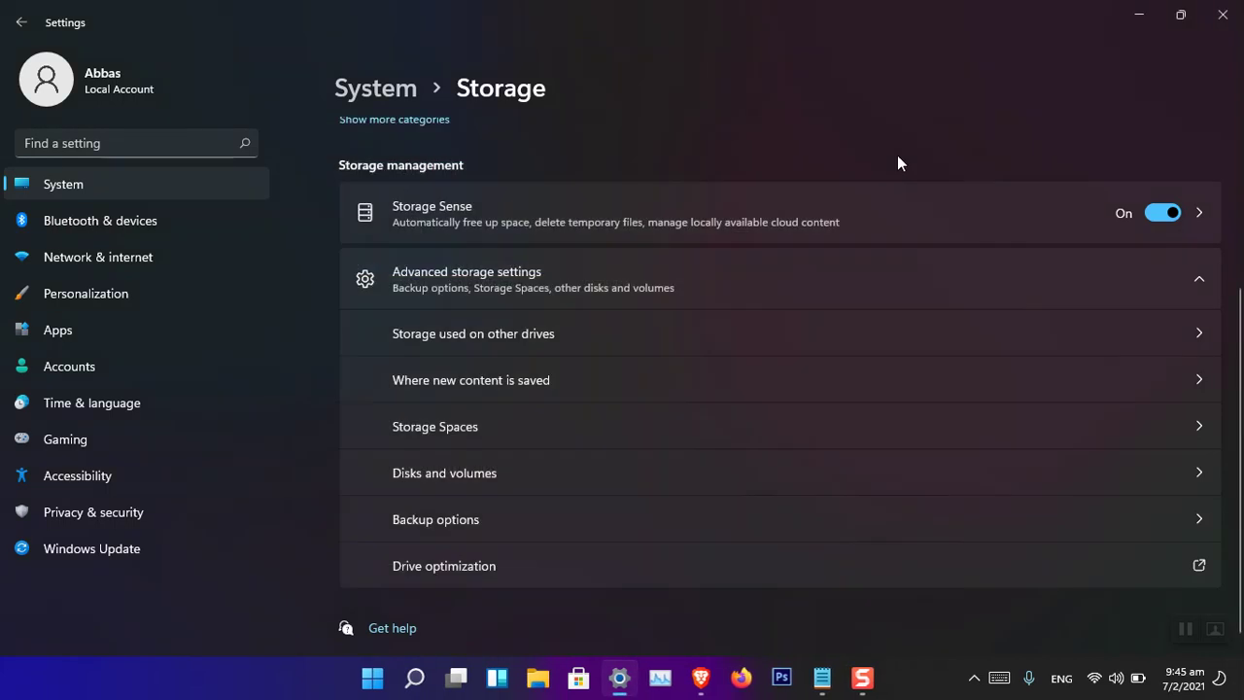
- View the Storage Spaces page, and switch from Settings to Disk Management with its window moved higher on the desktop
left_click(561, 438)
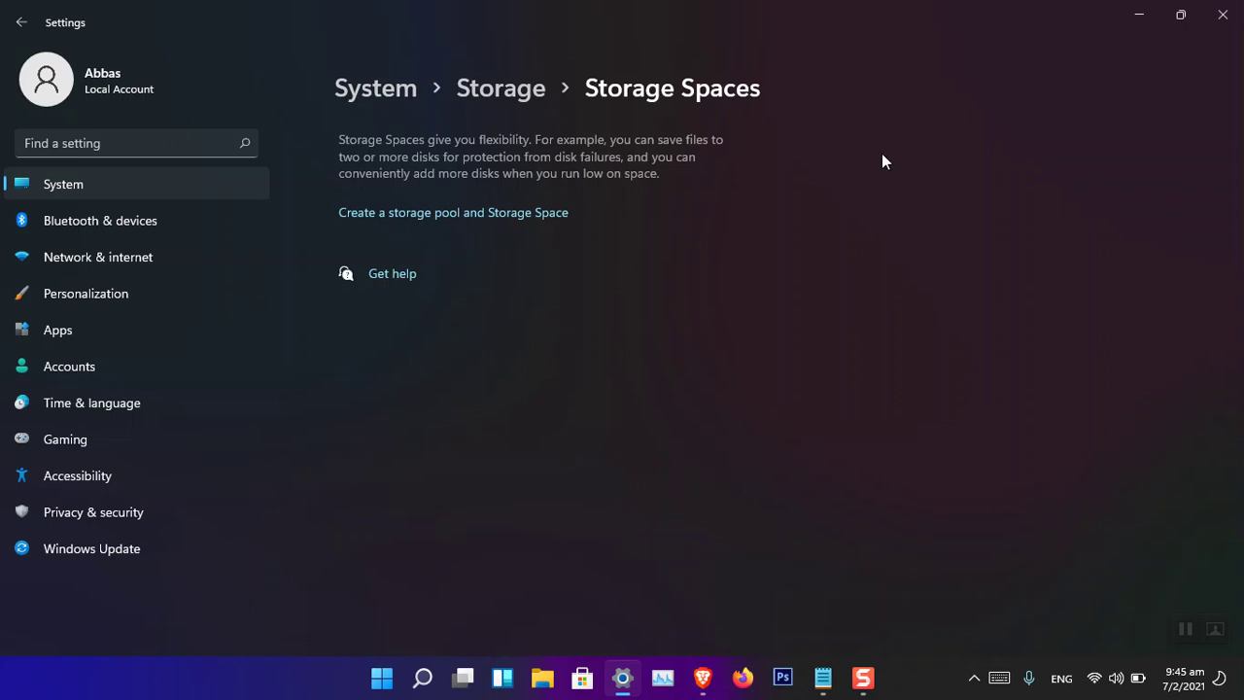
left_click(1139, 14)
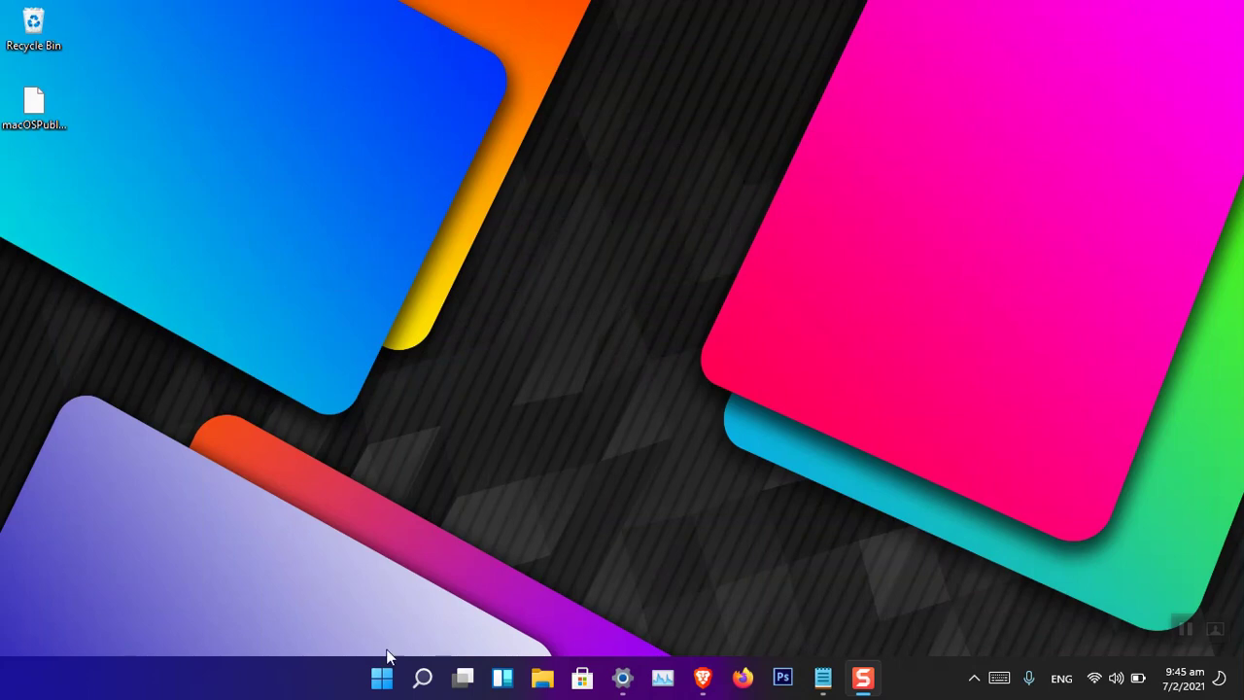
right_click(381, 677)
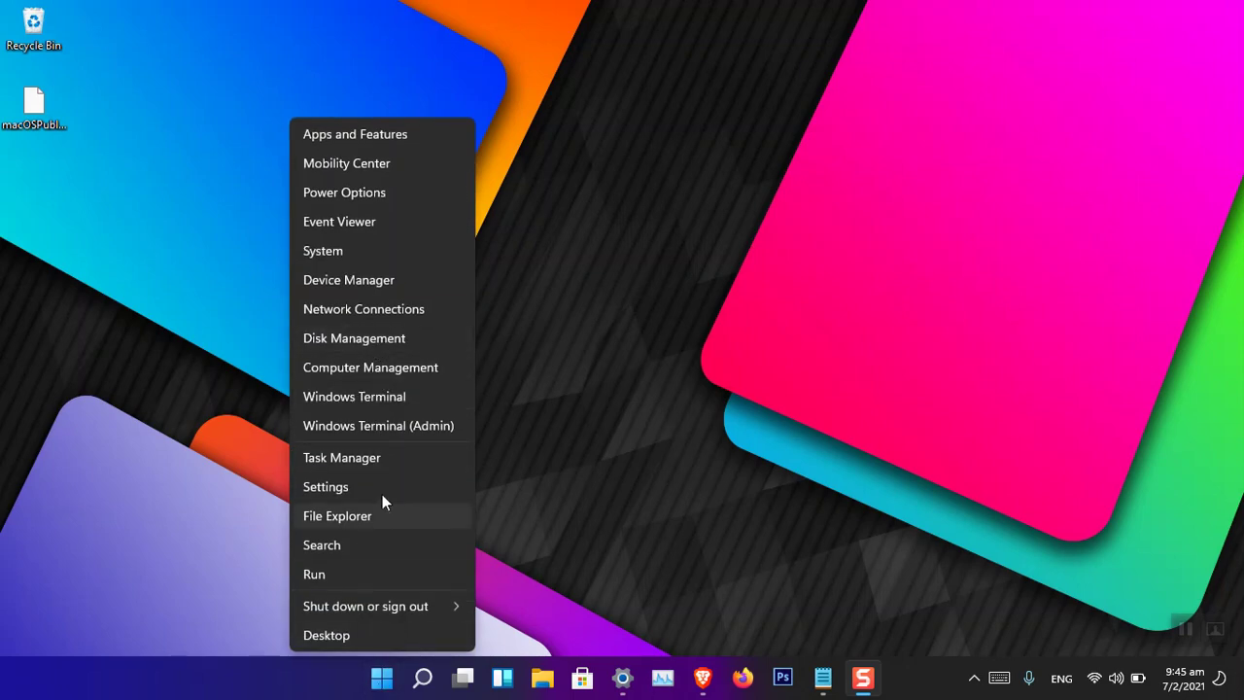
left_click(365, 338)
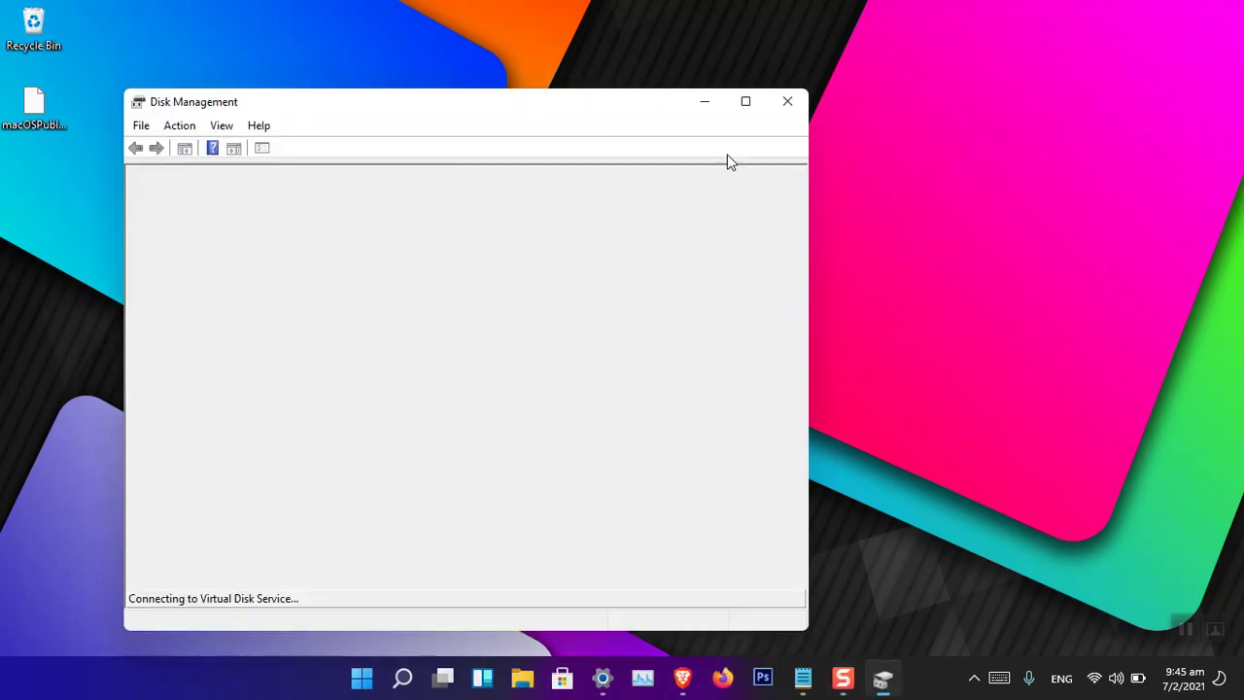
left_click_drag(583, 110, 640, 70)
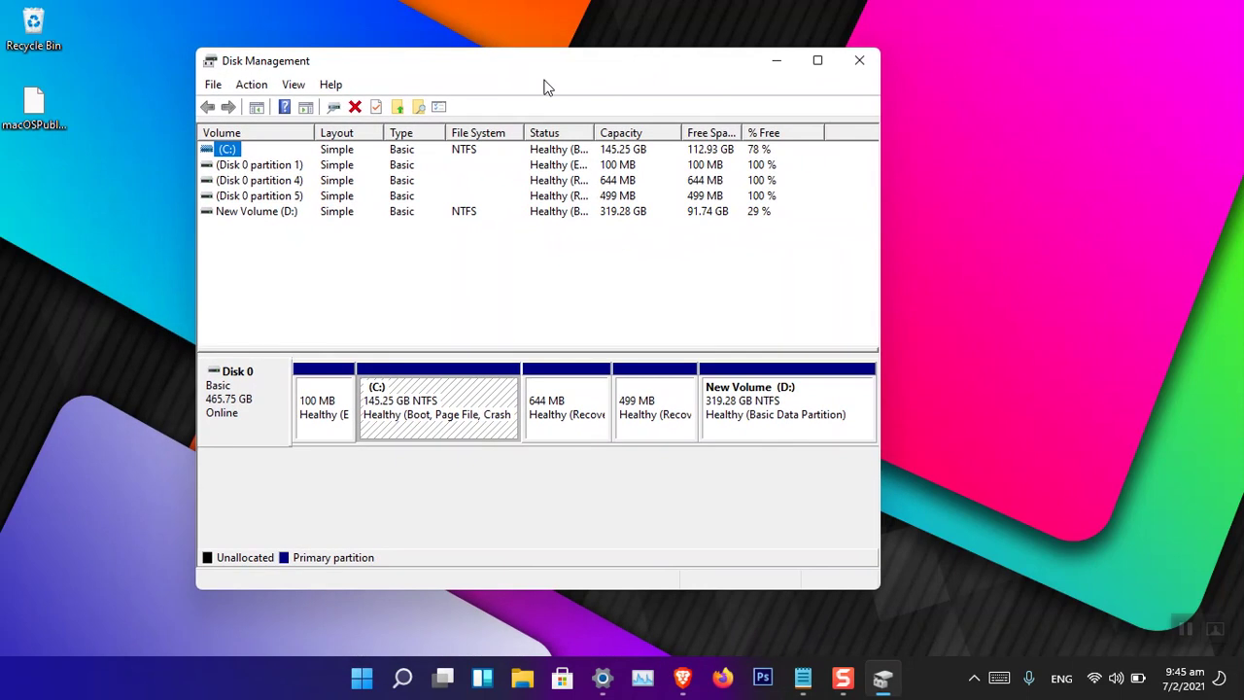
- Start creating a virtual hard disk in Disk Management and set its location to a Desktop file named VHD 1
left_click(252, 84)
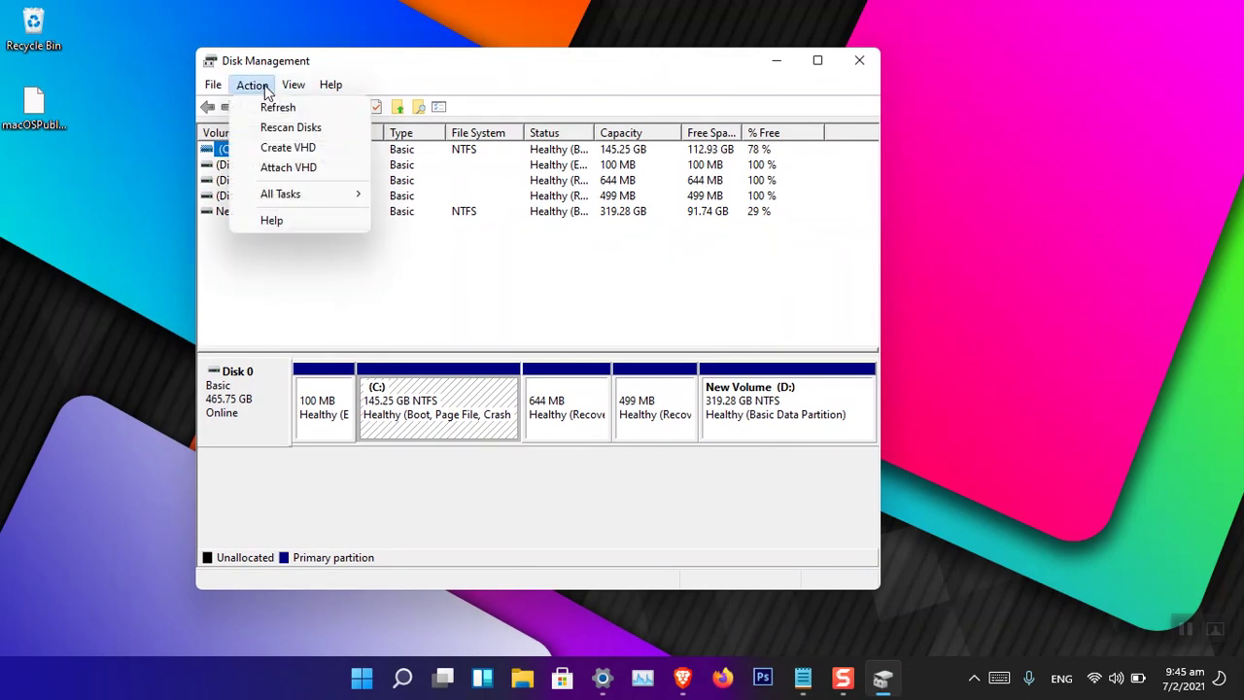
left_click(282, 151)
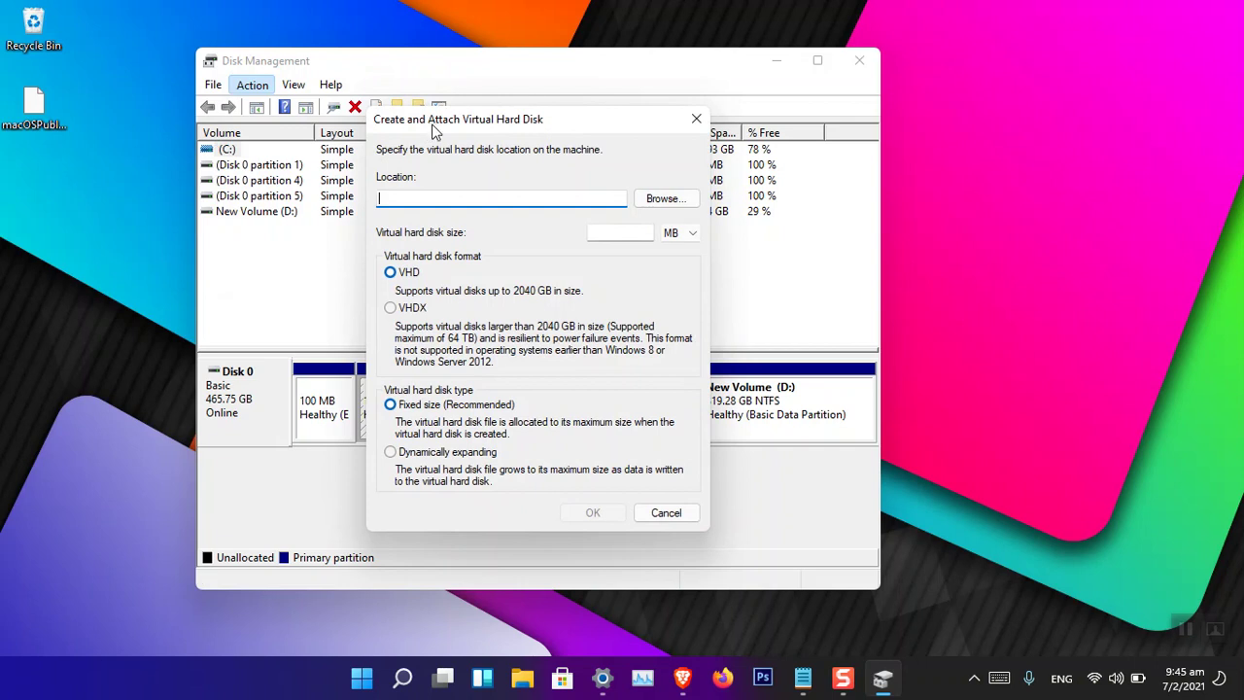
left_click(666, 198)
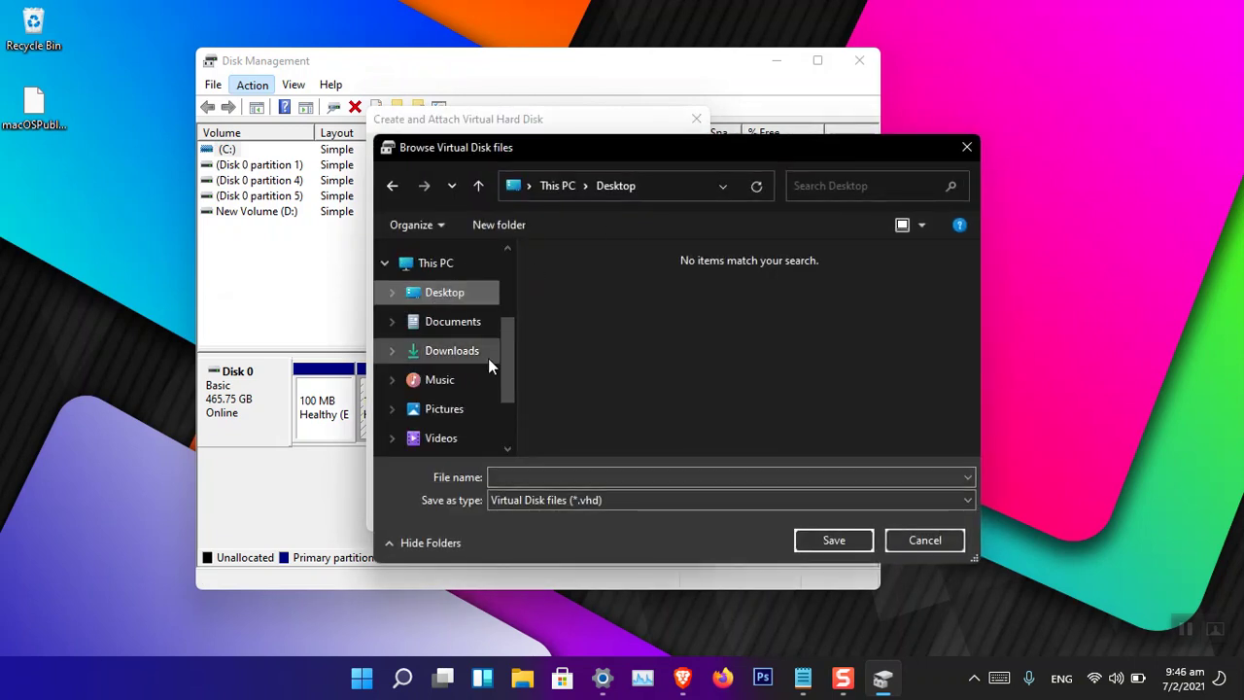
left_click(570, 476)
type("VHD 1")
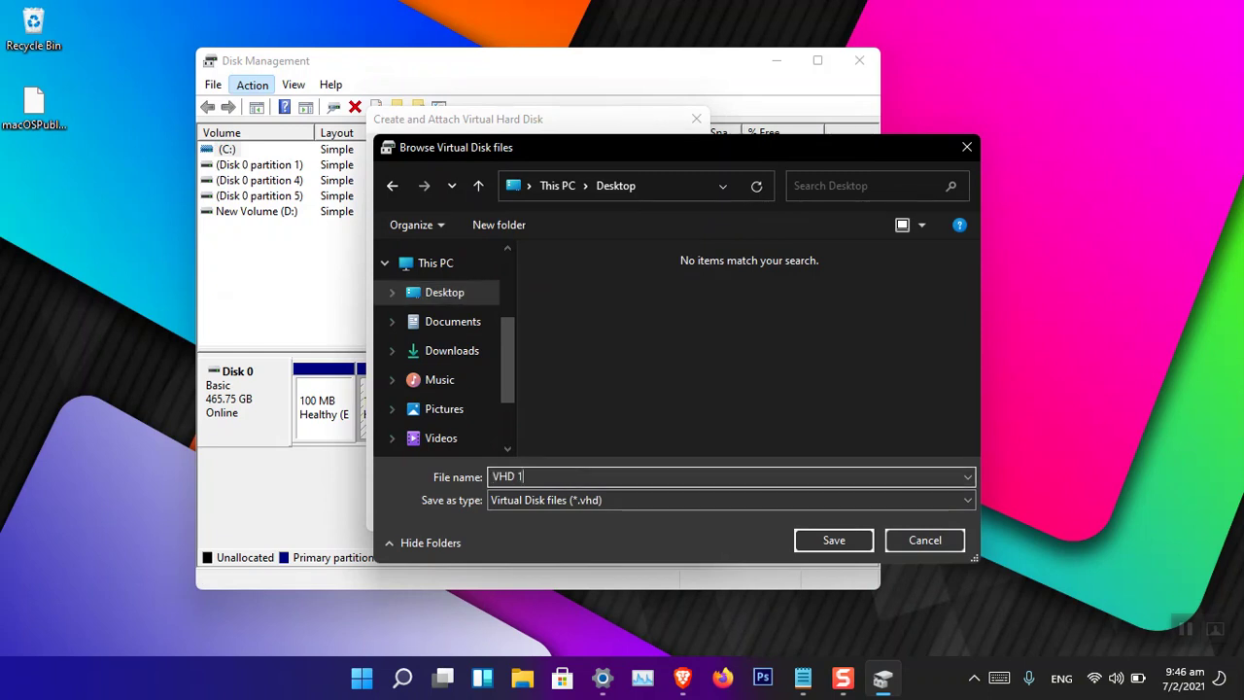
key("Return")
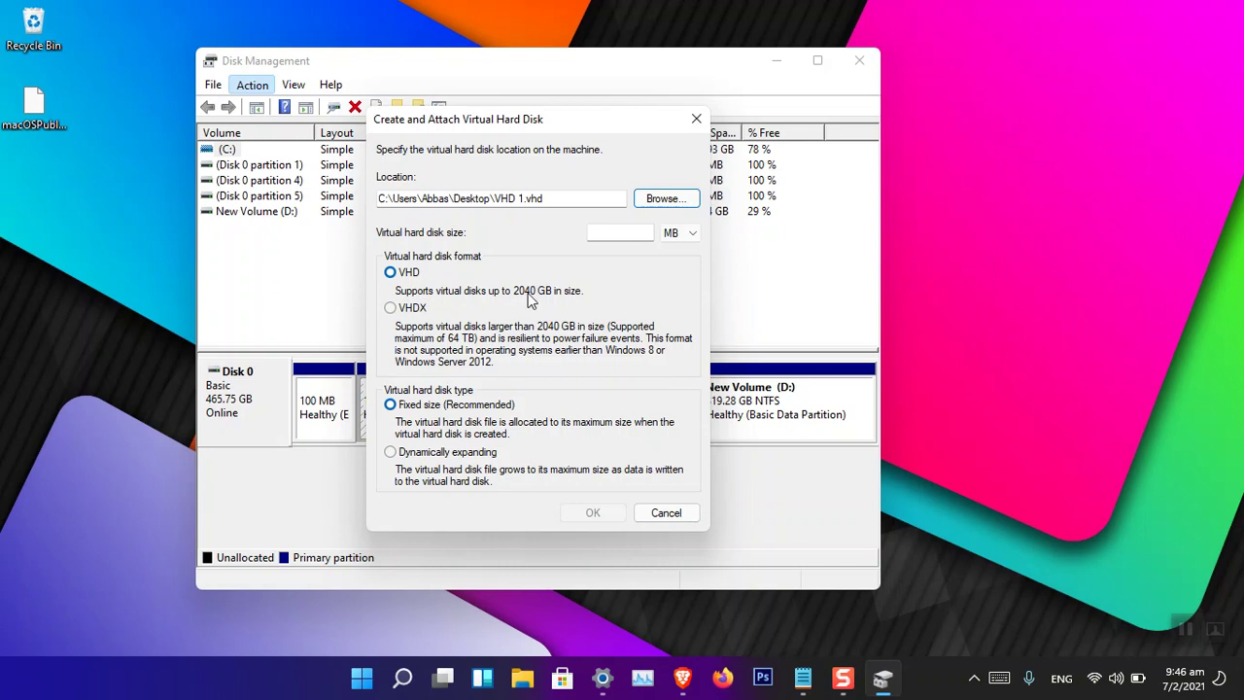
- Set the VHD 1 disk to VHDX format with a size of 5 GB and create it
left_click(421, 311)
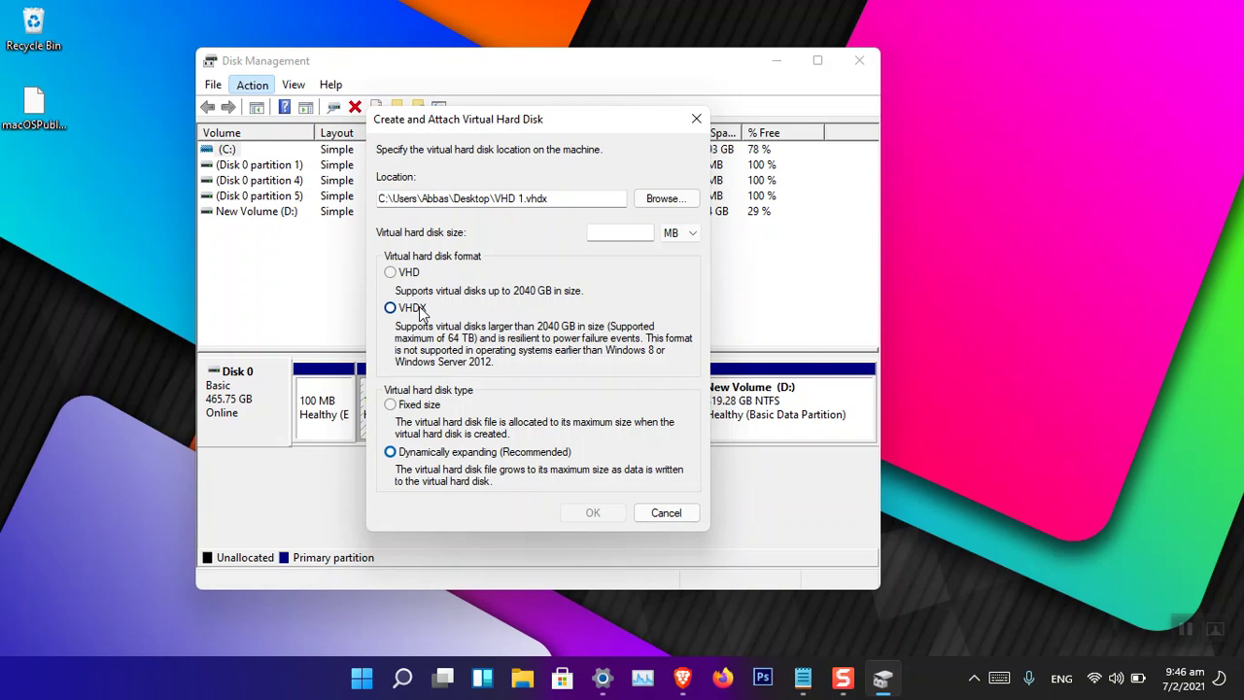
left_click(418, 310)
left_click(668, 234)
left_click(632, 234)
left_click(680, 234)
left_click(679, 253)
left_click(640, 238)
type("5")
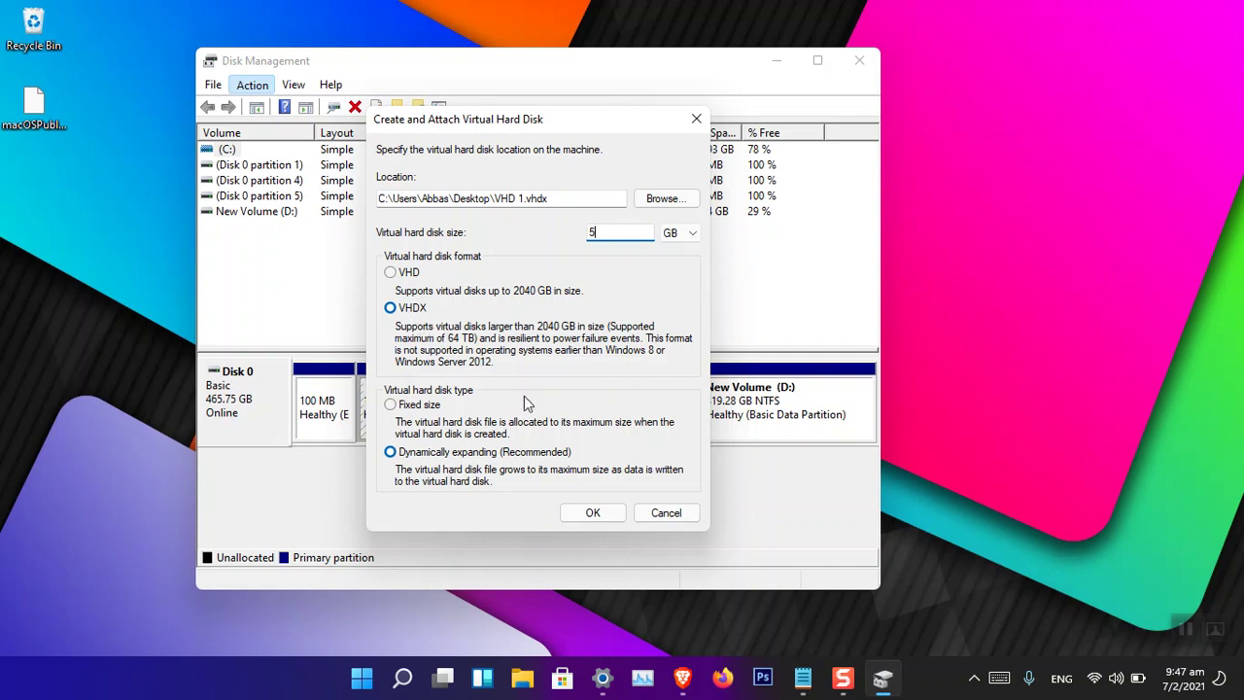
left_click(589, 517)
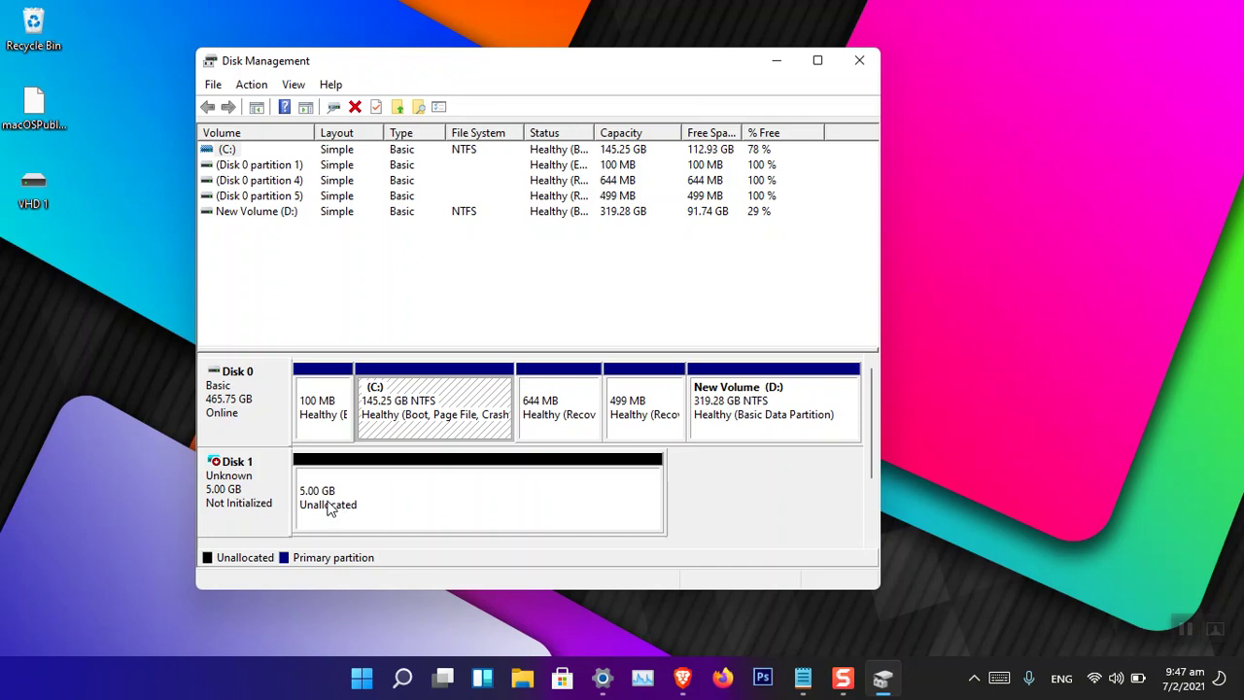
- Start creating a second virtual hard disk and set its location to a Desktop file named VHD 2
left_click(251, 86)
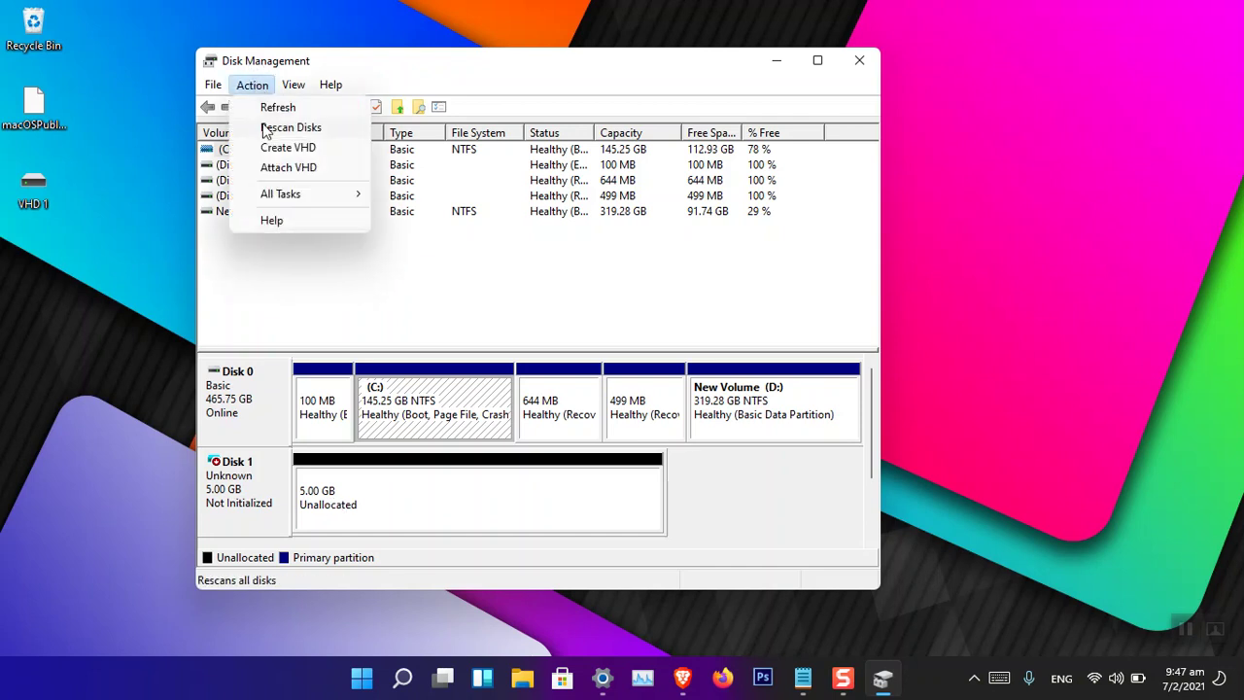
left_click(274, 151)
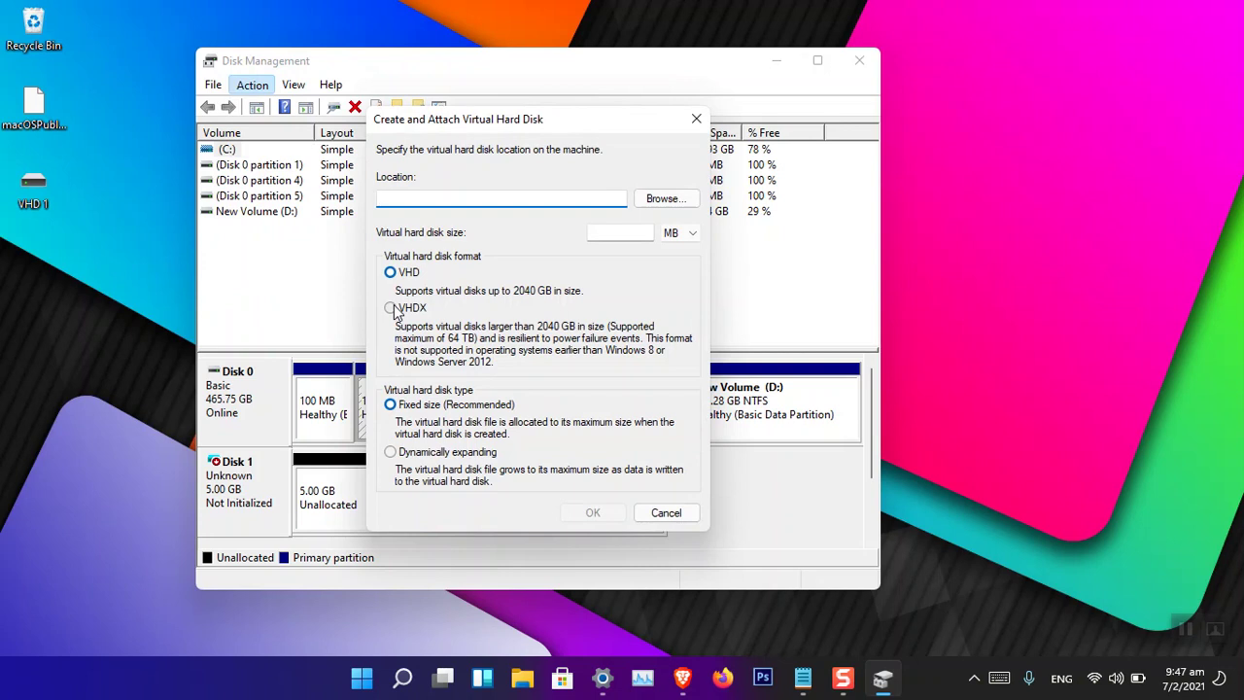
left_click(663, 199)
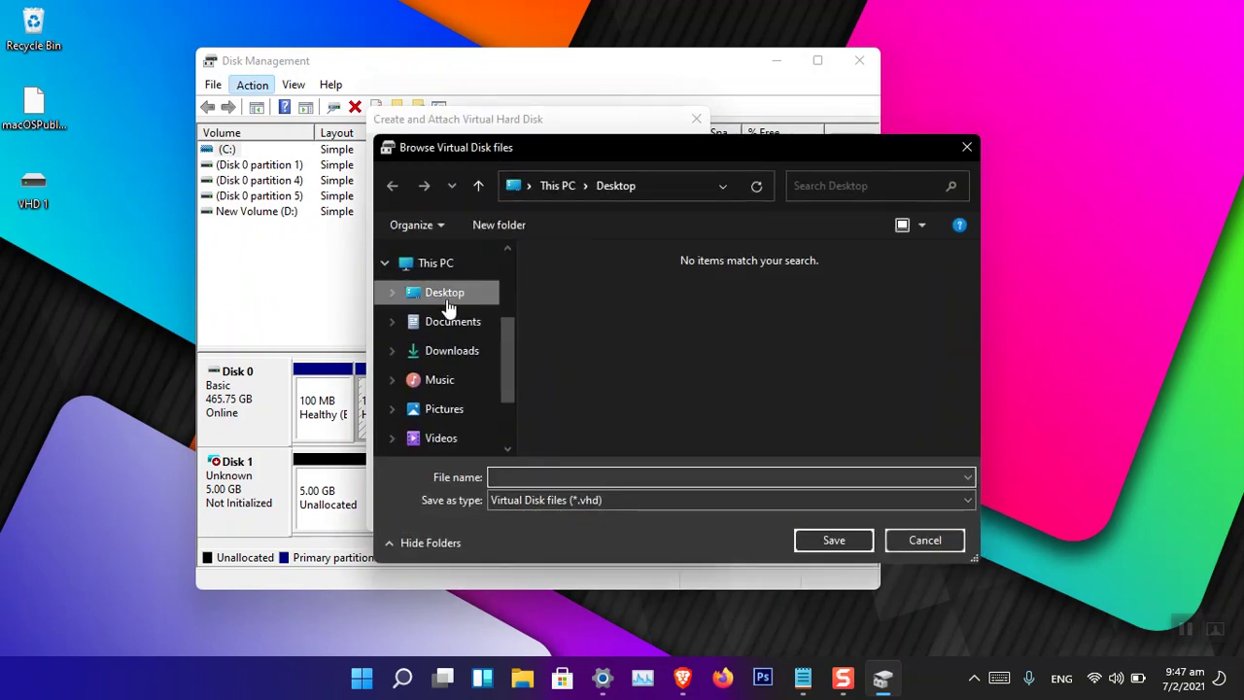
left_click(561, 470)
type("VHD 1")
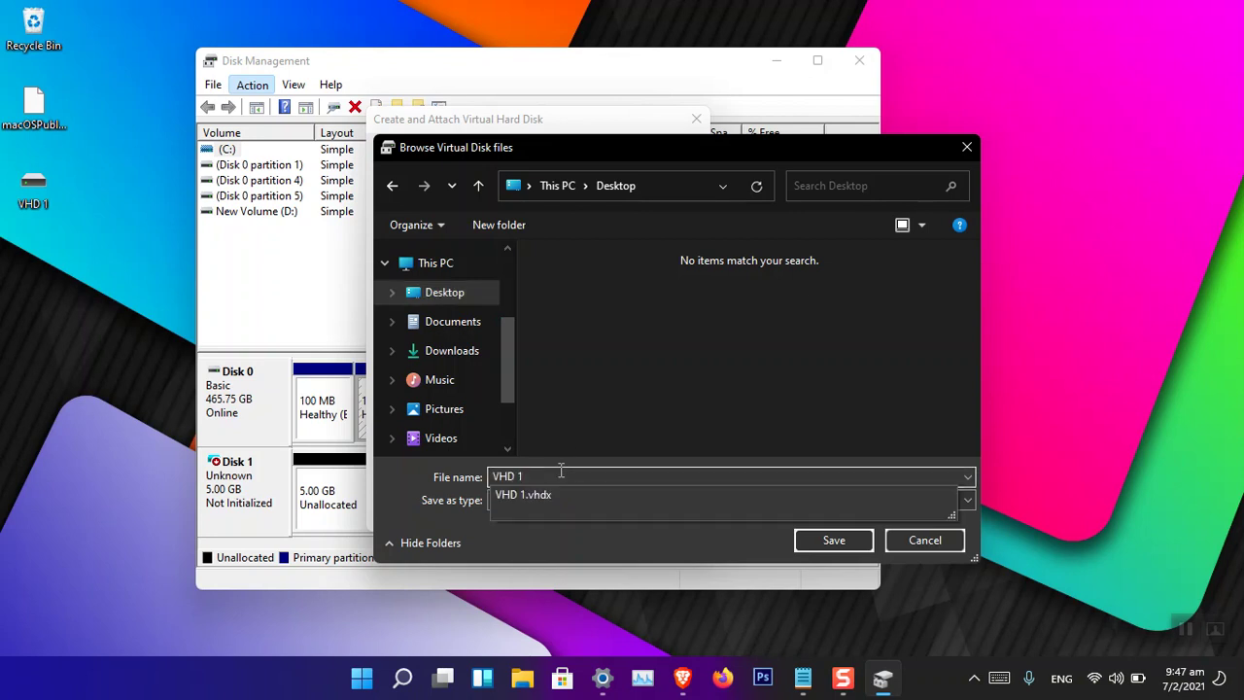
key("BackSpace")
type("2")
key("Return")
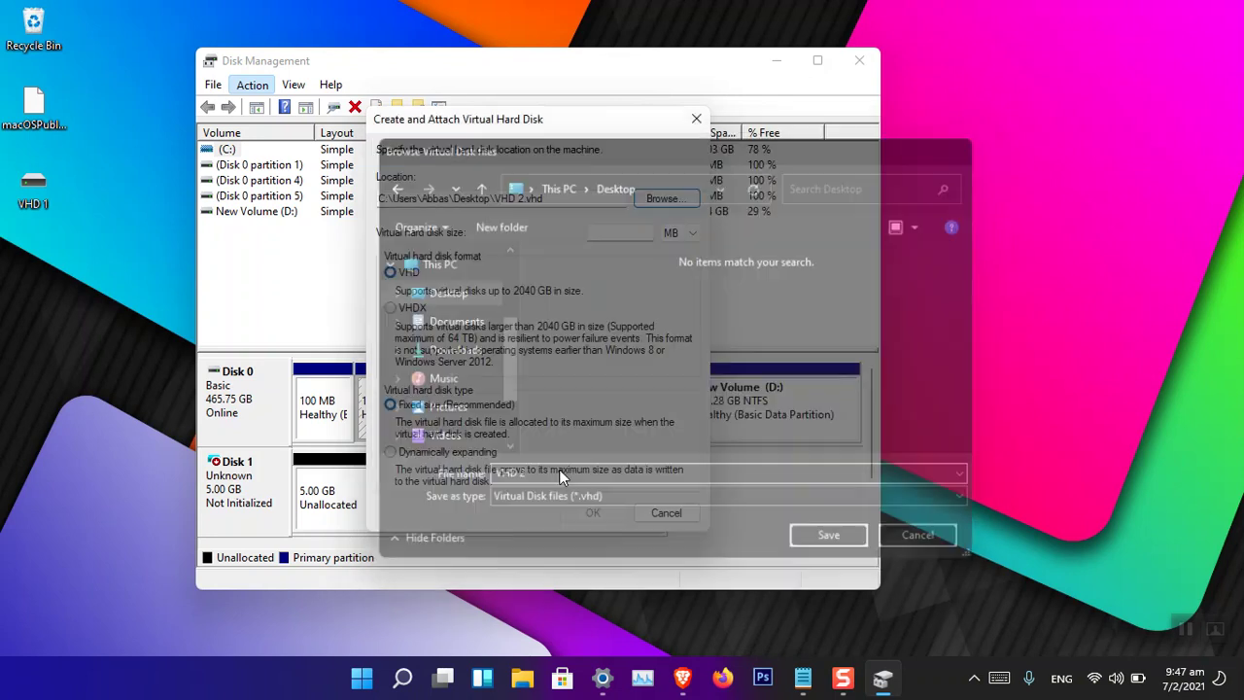
- Make the VHD 2 disk a dynamically expanding VHDX with a size of 5 GB and create it
left_click(455, 455)
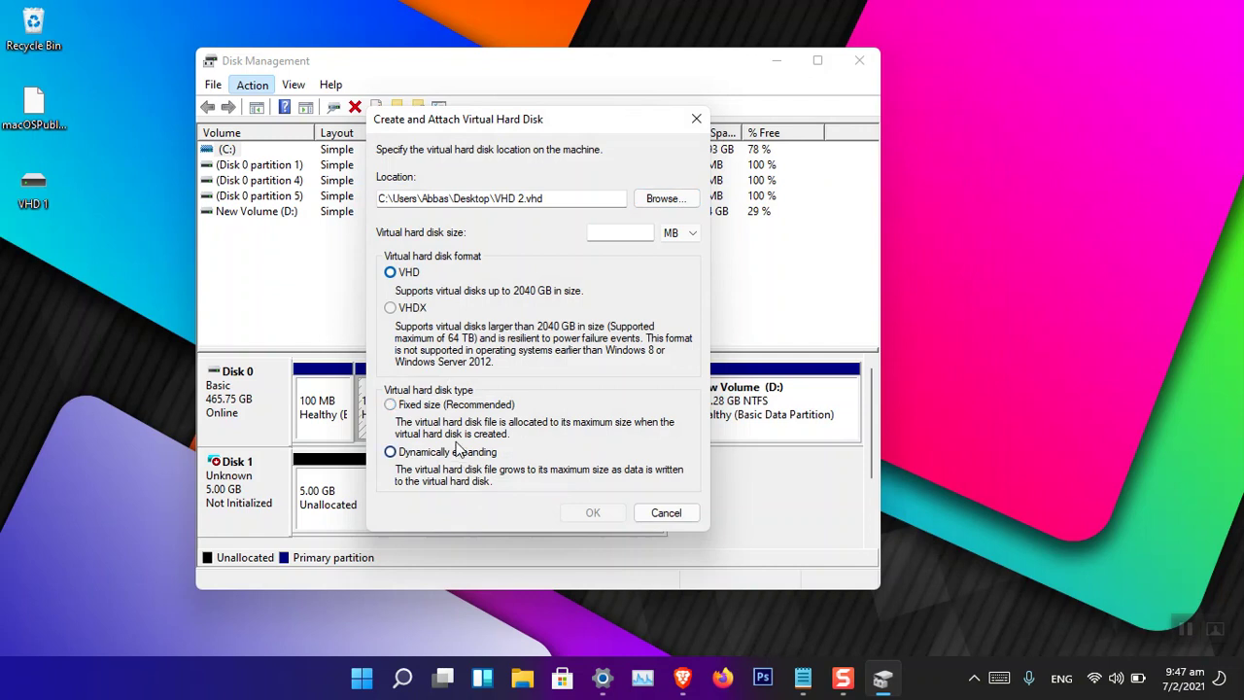
left_click(409, 310)
left_click(671, 233)
left_click(671, 249)
left_click(635, 232)
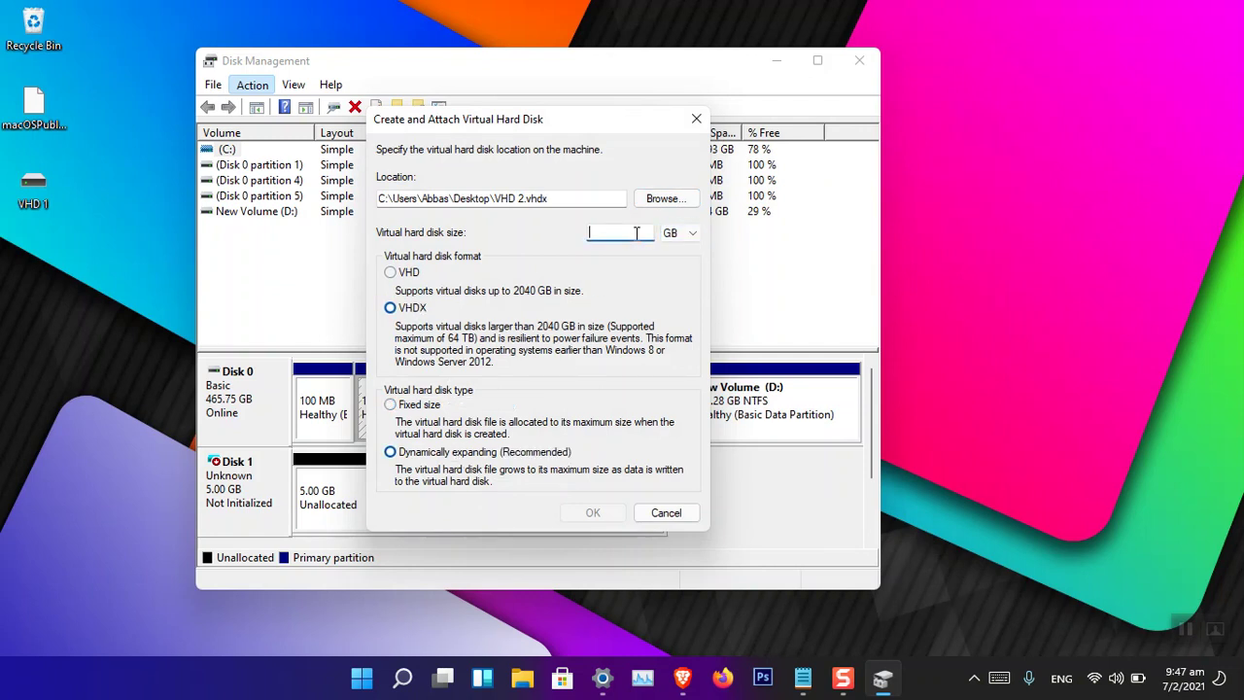
type("5")
key("BackSpace")
type("5")
left_click(589, 513)
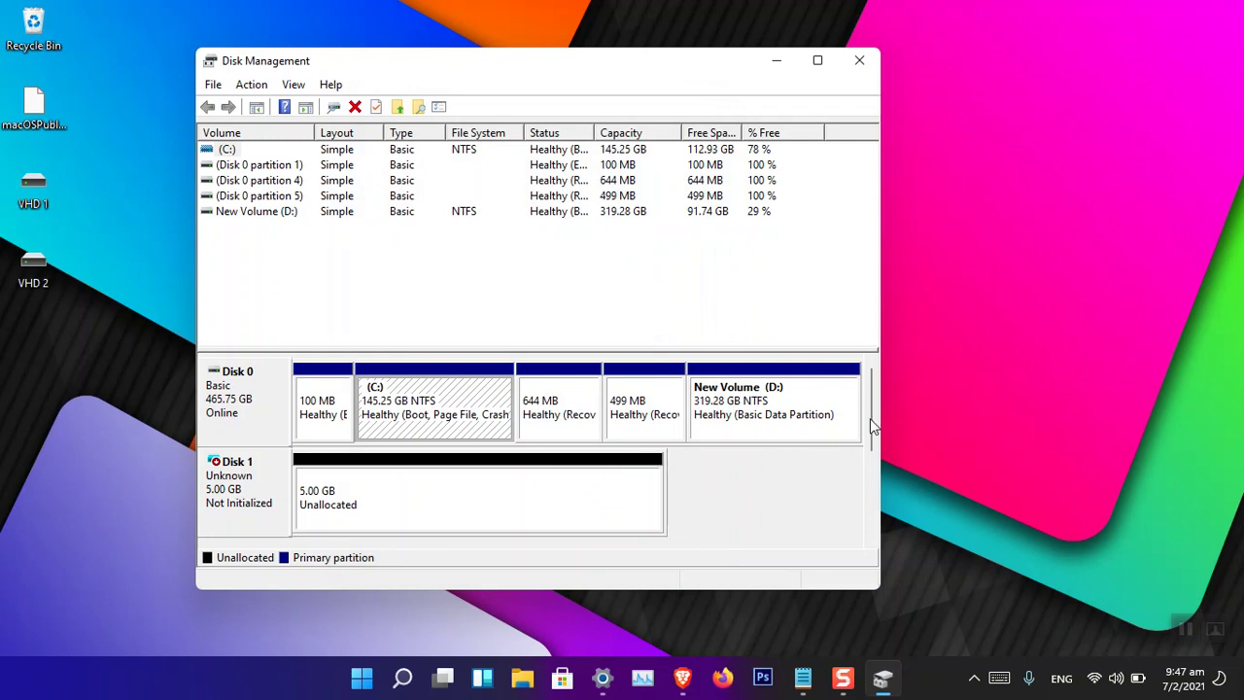
mouse_move(870, 424)
left_mouse_down()
mouse_move(869, 512)
mouse_move(871, 428)
left_mouse_up()
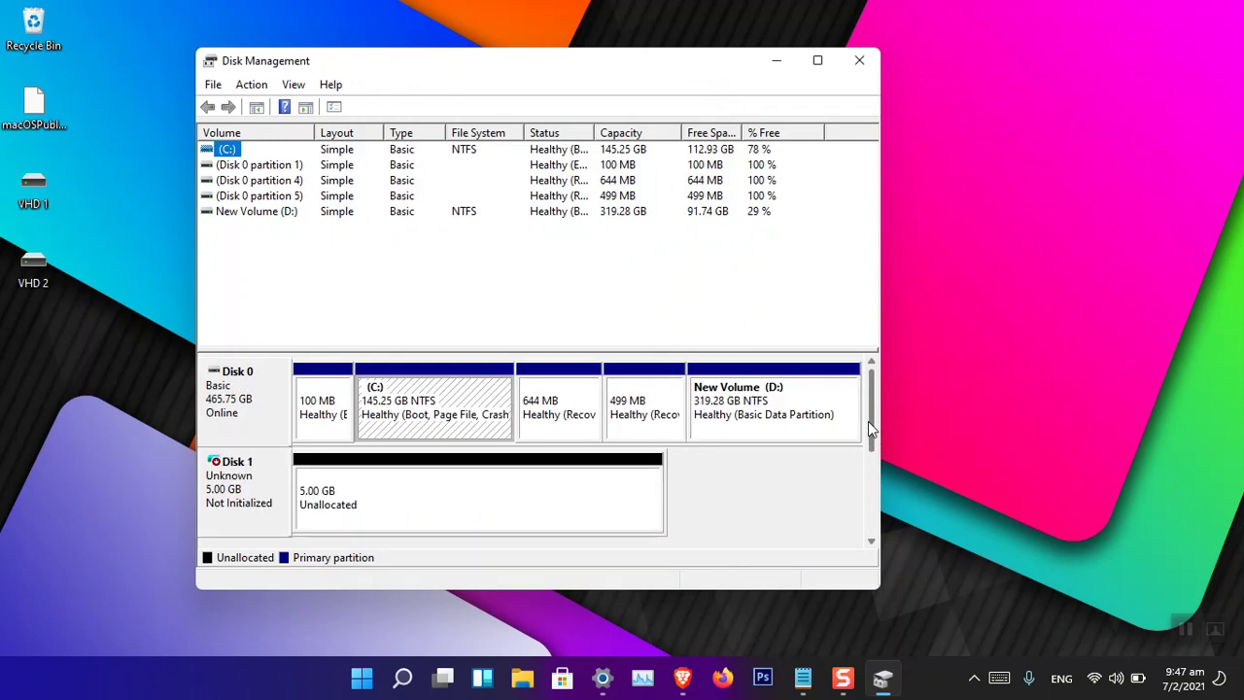
- Start creating a third virtual hard disk and set its location to a Desktop file named VHD 3
left_click(252, 85)
left_click(289, 151)
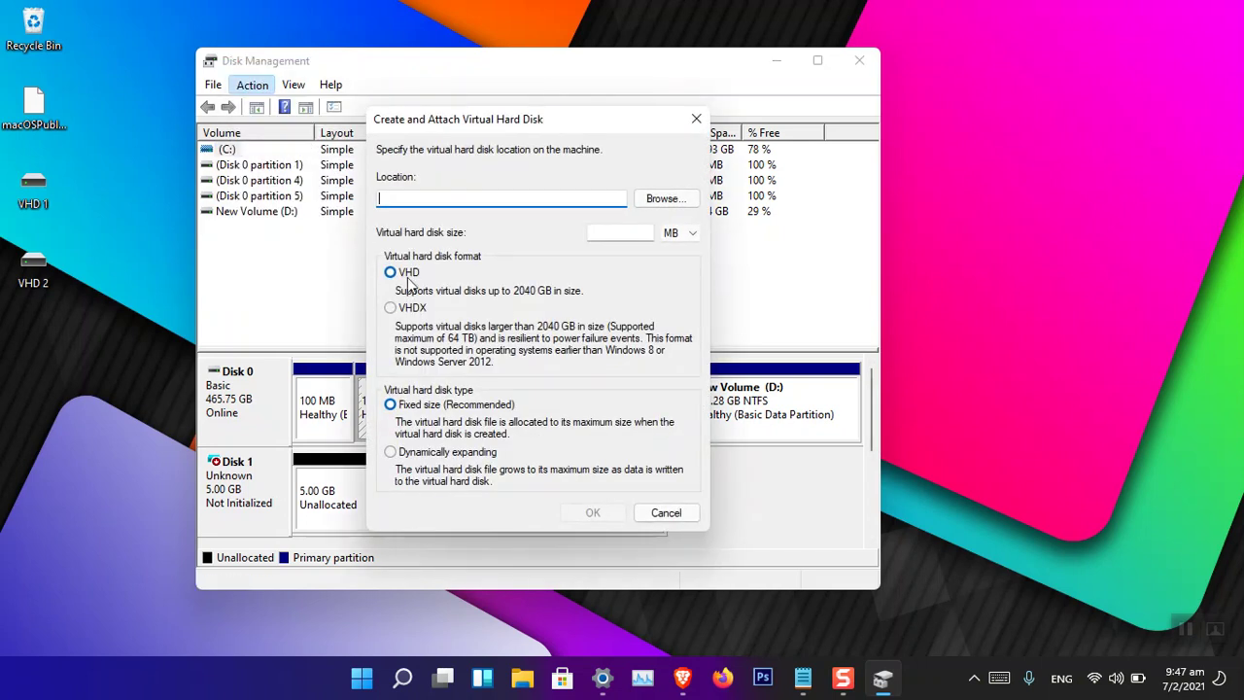
left_click(661, 199)
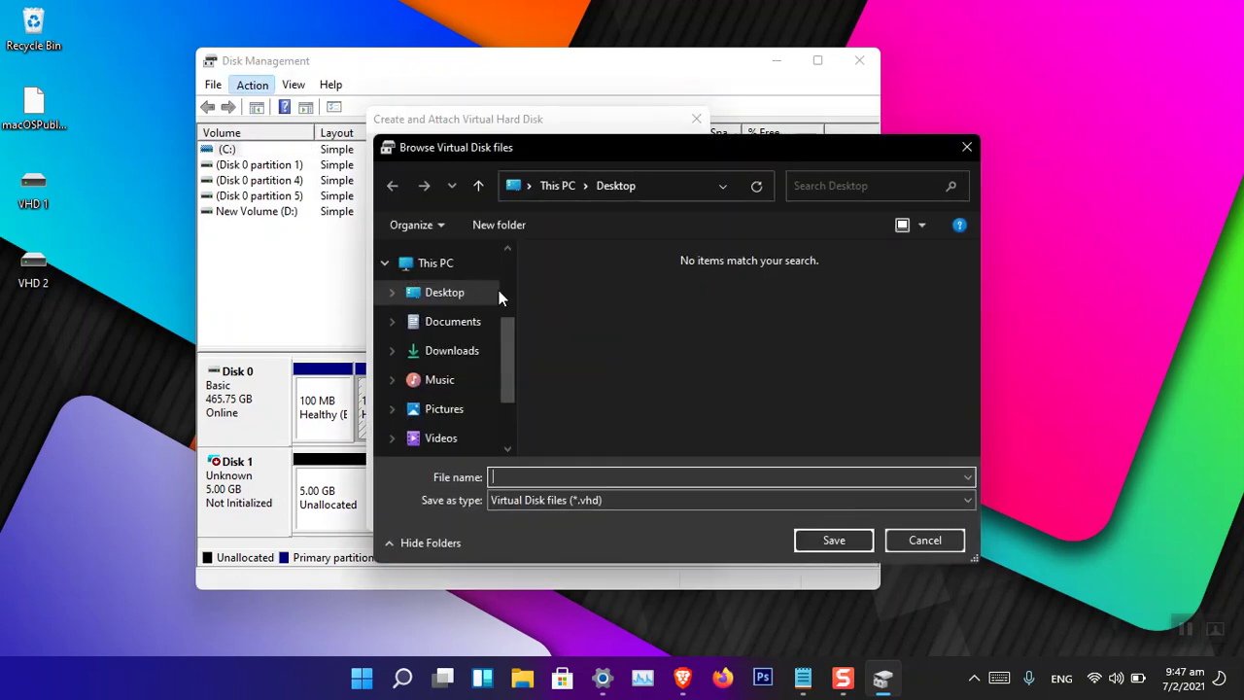
type("VHD 1")
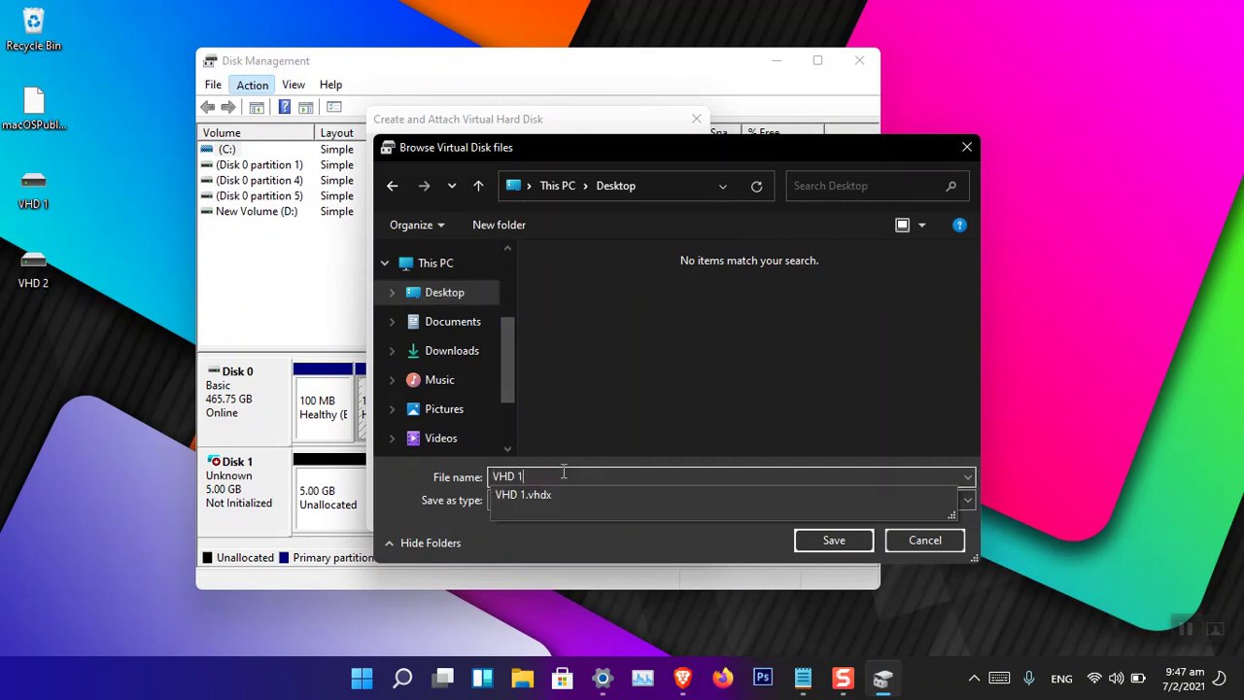
key("BackSpace")
key("BackSpace")
type("4")
key("BackSpace")
type("3")
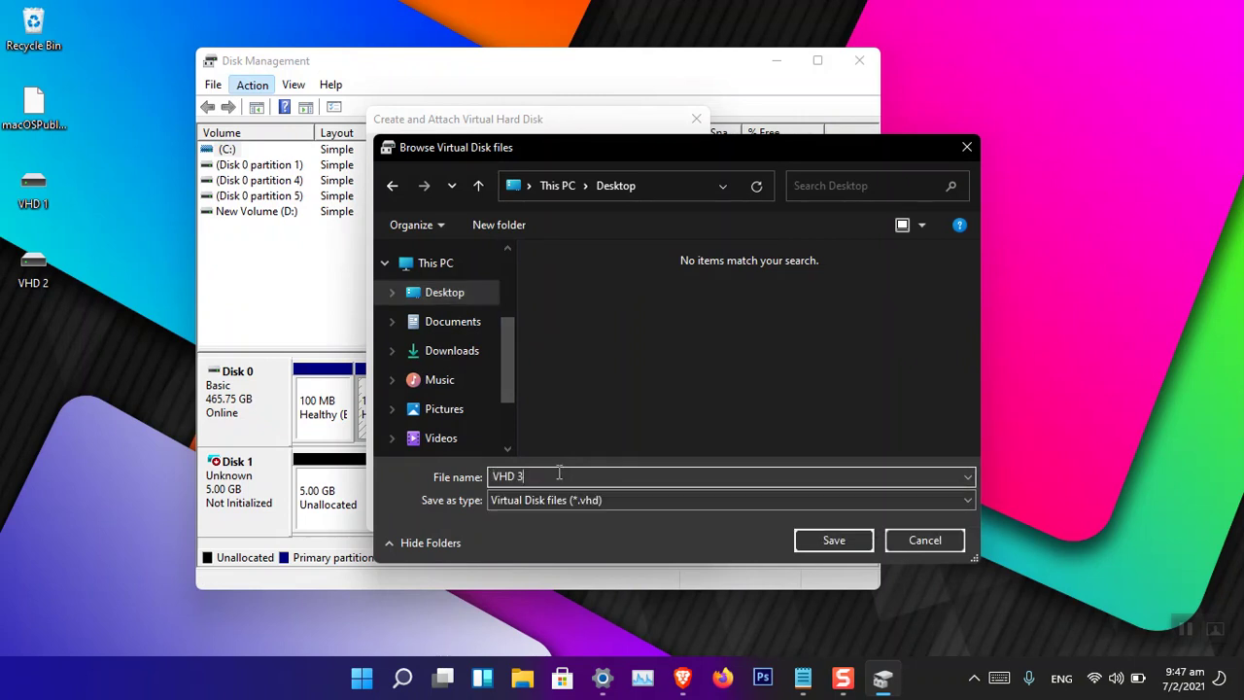
left_click(831, 539)
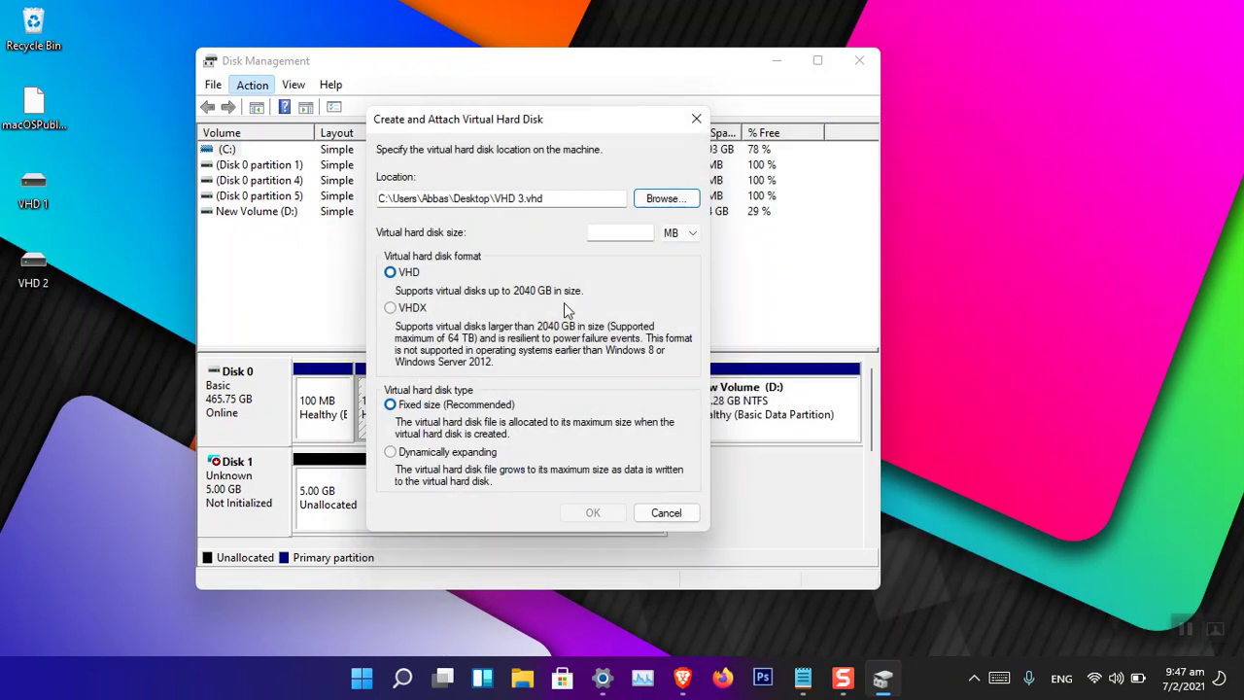
- Make the VHD 3 disk a dynamically expanding VHDX with a size of 5 GB and create it
left_click(391, 307)
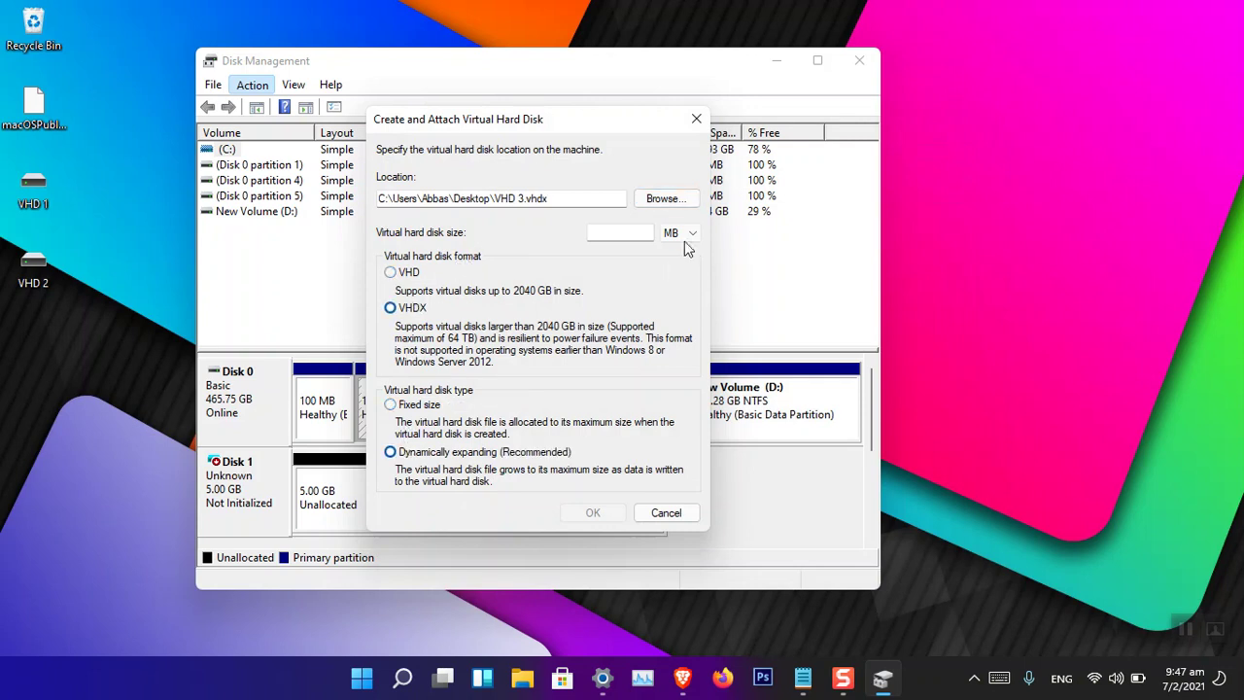
left_click(638, 233)
type("4")
key("BackSpace")
type("5")
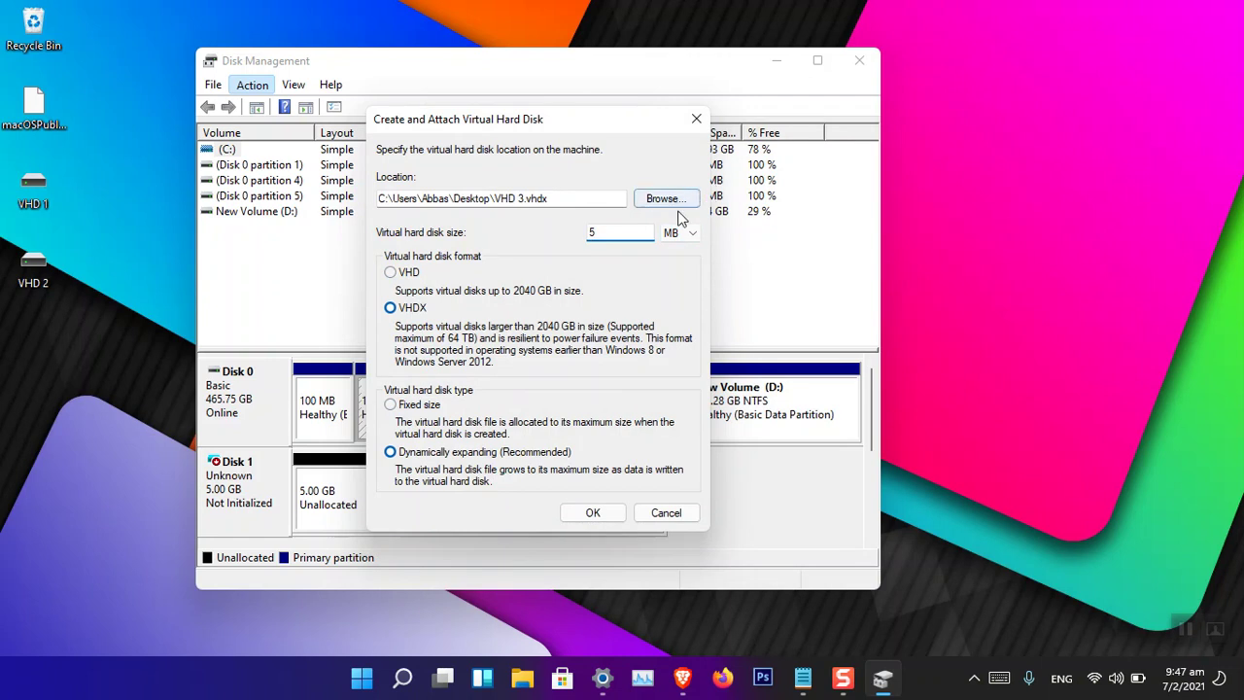
left_click(669, 238)
left_click(673, 254)
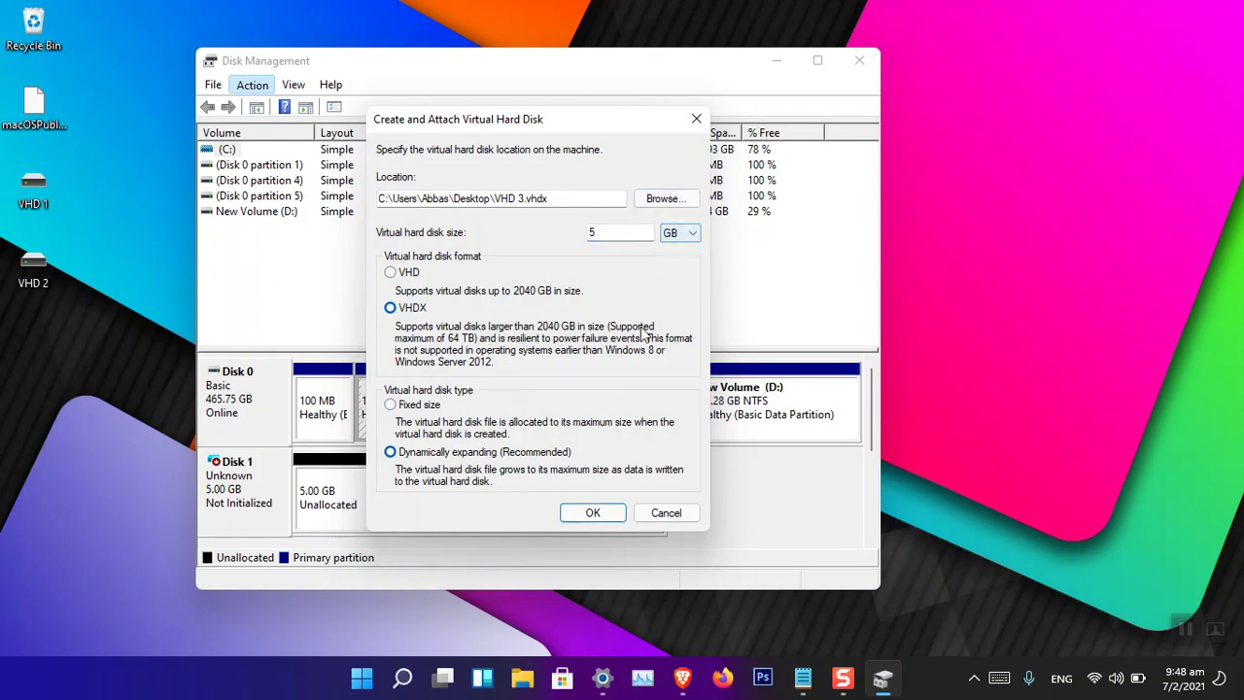
left_click(590, 515)
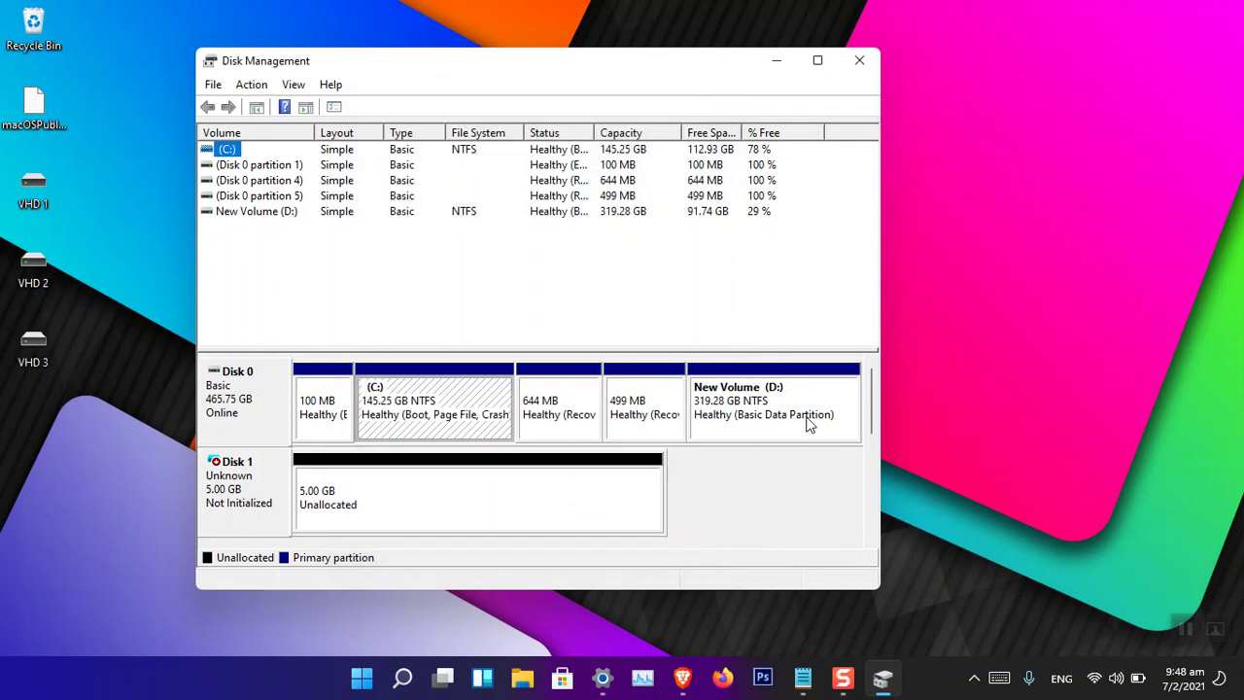
- Check the newly attached disk and the VHD files on the desktop, and close Disk Management
scroll(873, 421, "down", 2)
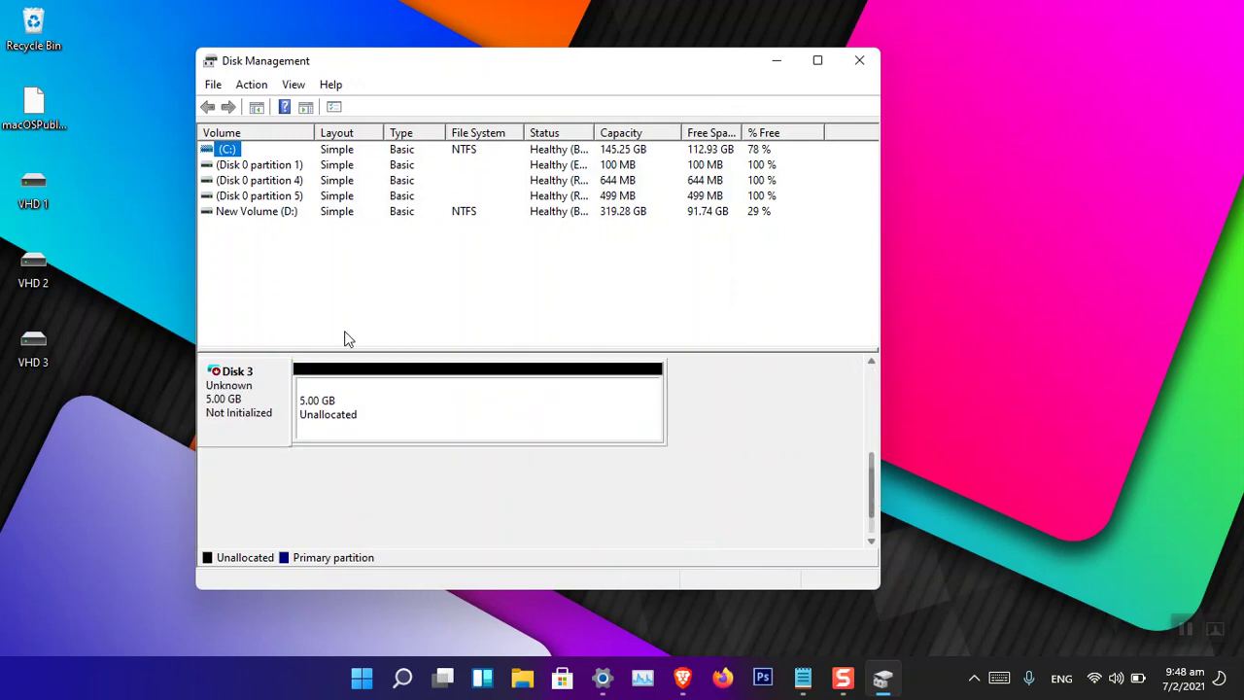
left_click_drag(94, 151, 17, 375)
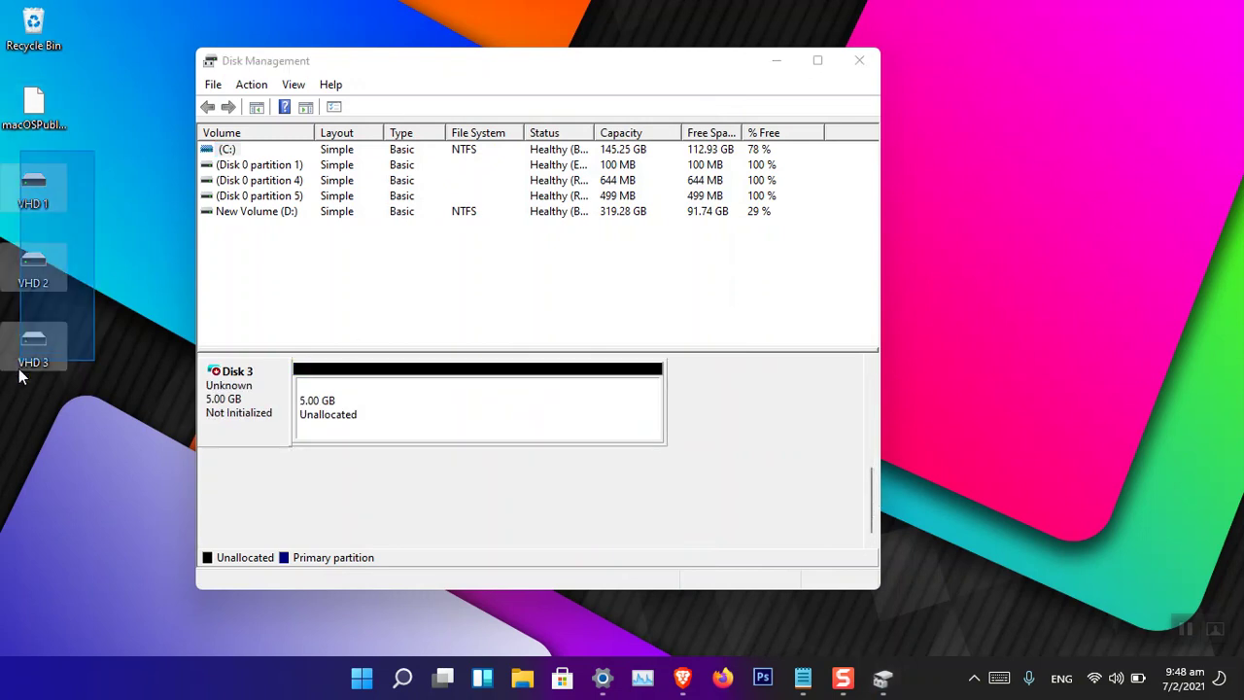
left_click(141, 253)
left_click(862, 63)
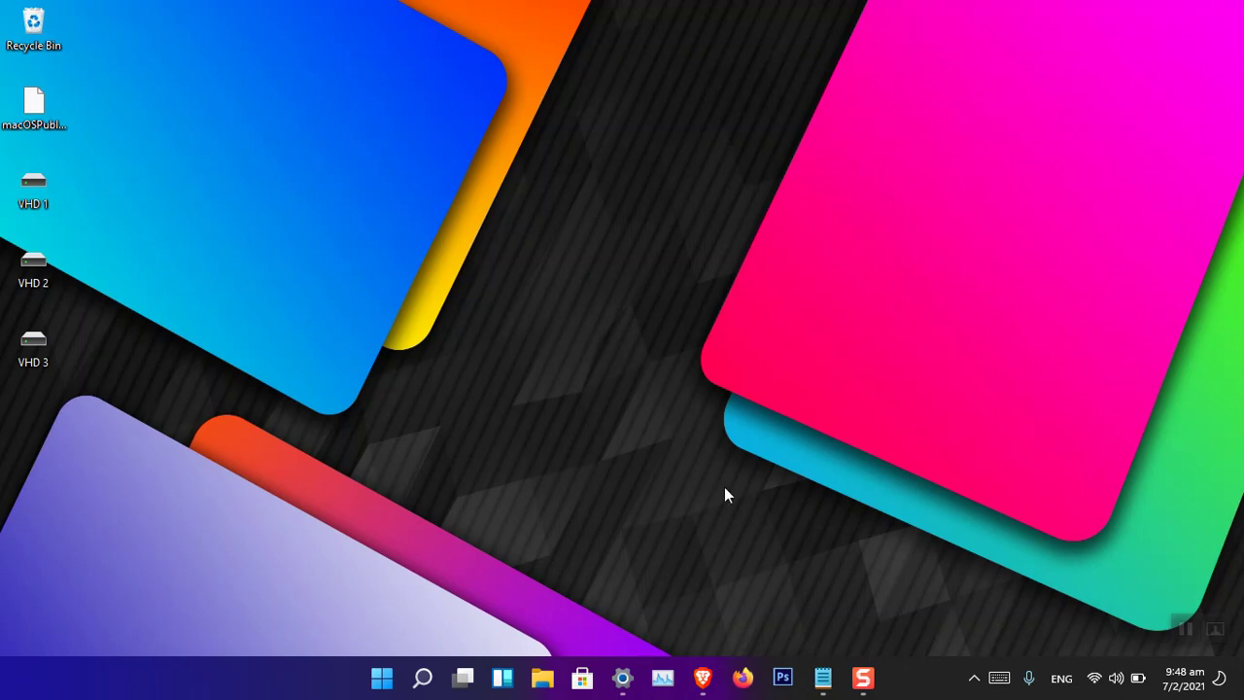
- Switch to the Brave browser and read through the TechTarget article comparing RAID levels down to RAID 0
left_click(703, 678)
scroll(472, 360, "up", 2)
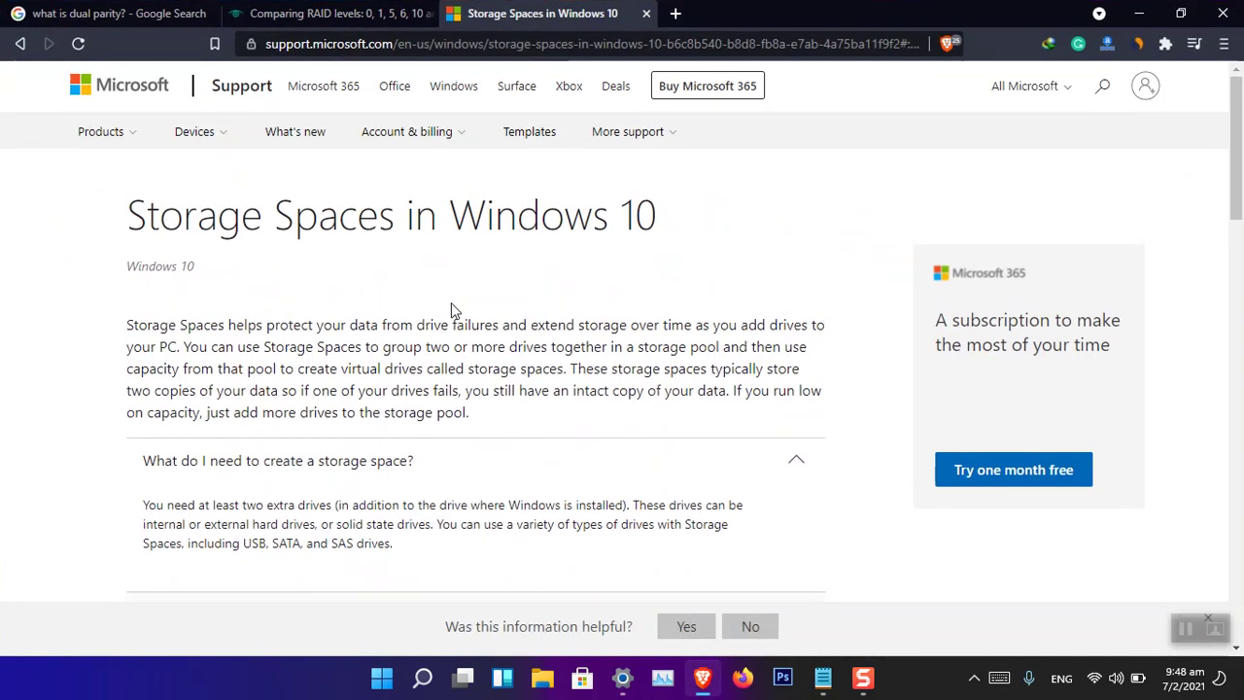
left_click(331, 12)
mouse_move(400, 158)
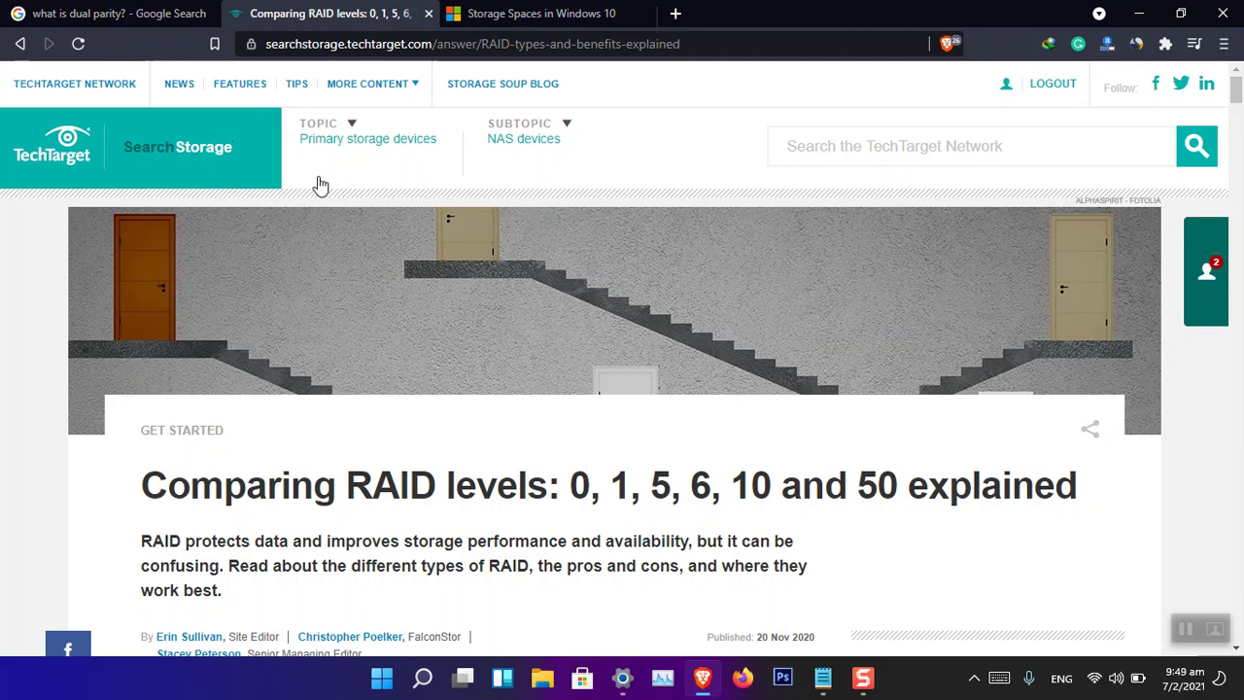
scroll(297, 105, "down", 3)
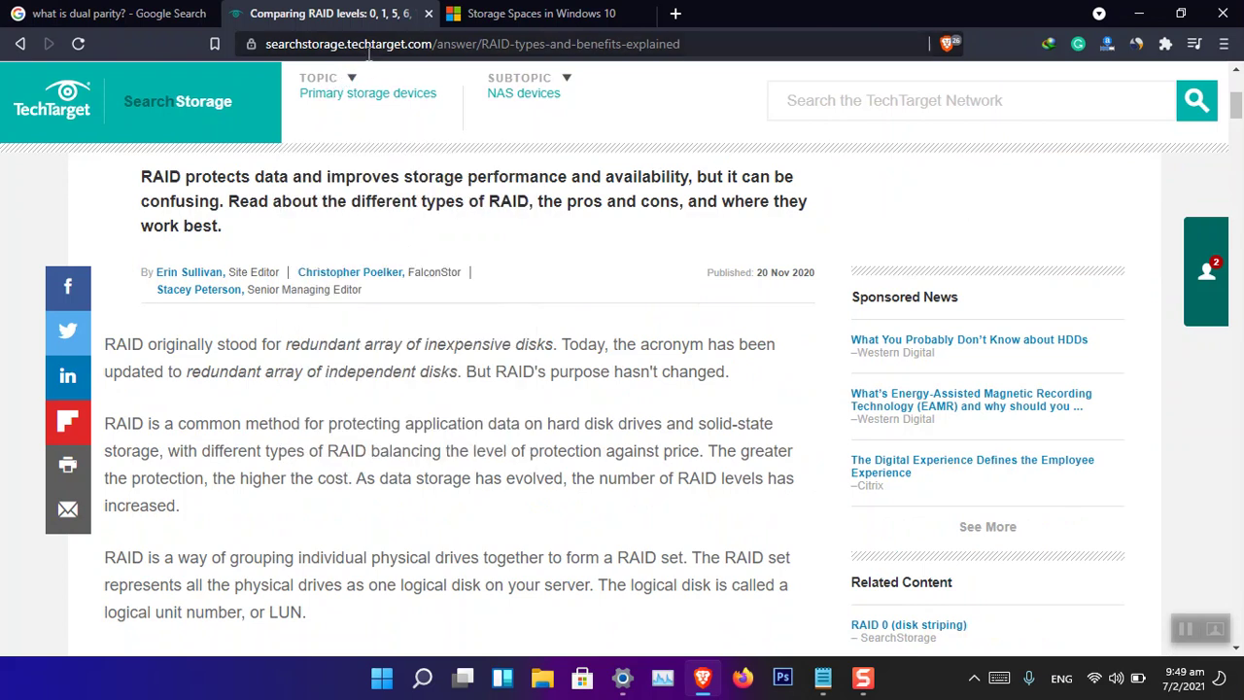
scroll(311, 277, "down", 7)
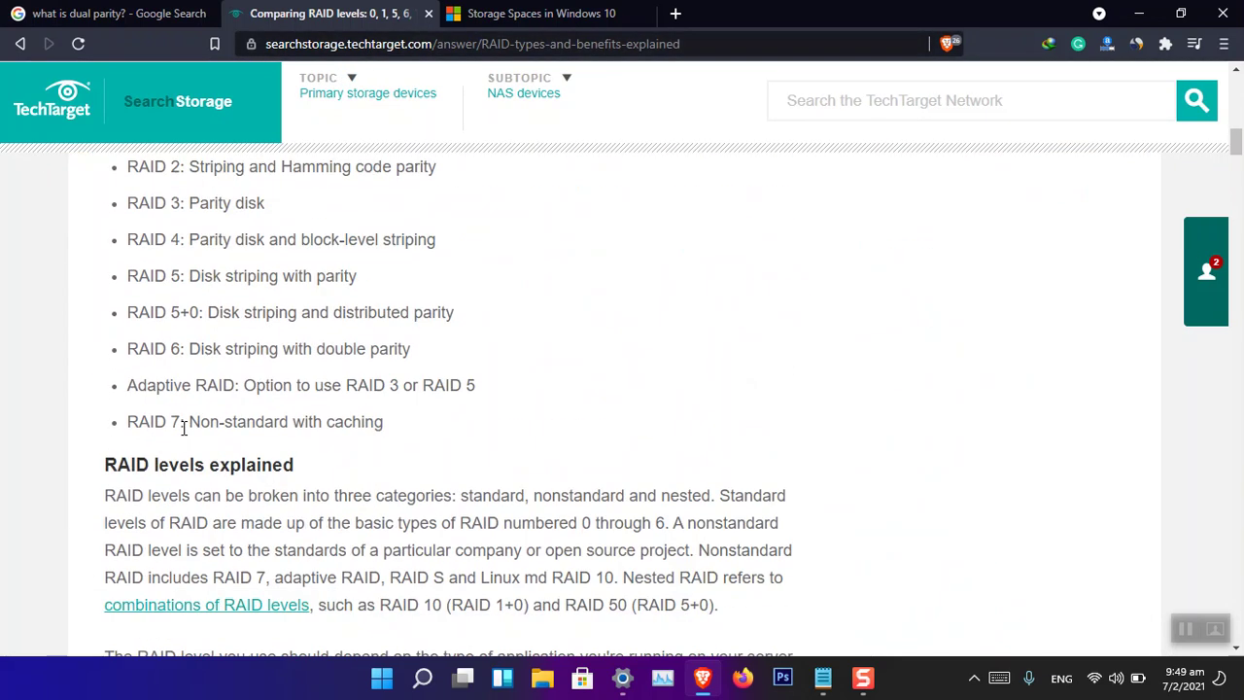
scroll(200, 464, "down", 5)
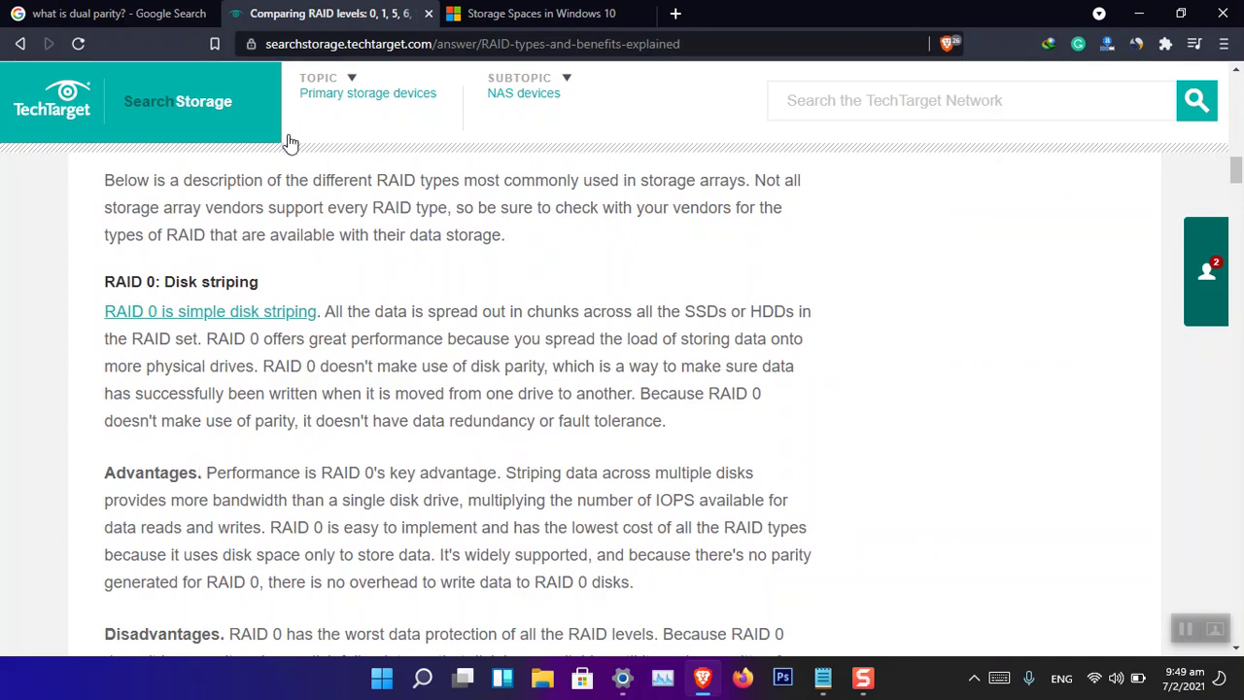
- Read the Microsoft support article on Storage Spaces in Windows 10 down to the simple, mirror and parity space descriptions
left_click(530, 15)
scroll(409, 331, "down", 2)
scroll(396, 340, "up", 2)
left_click_drag(241, 215, 601, 216)
left_click(643, 255)
scroll(637, 262, "down", 5)
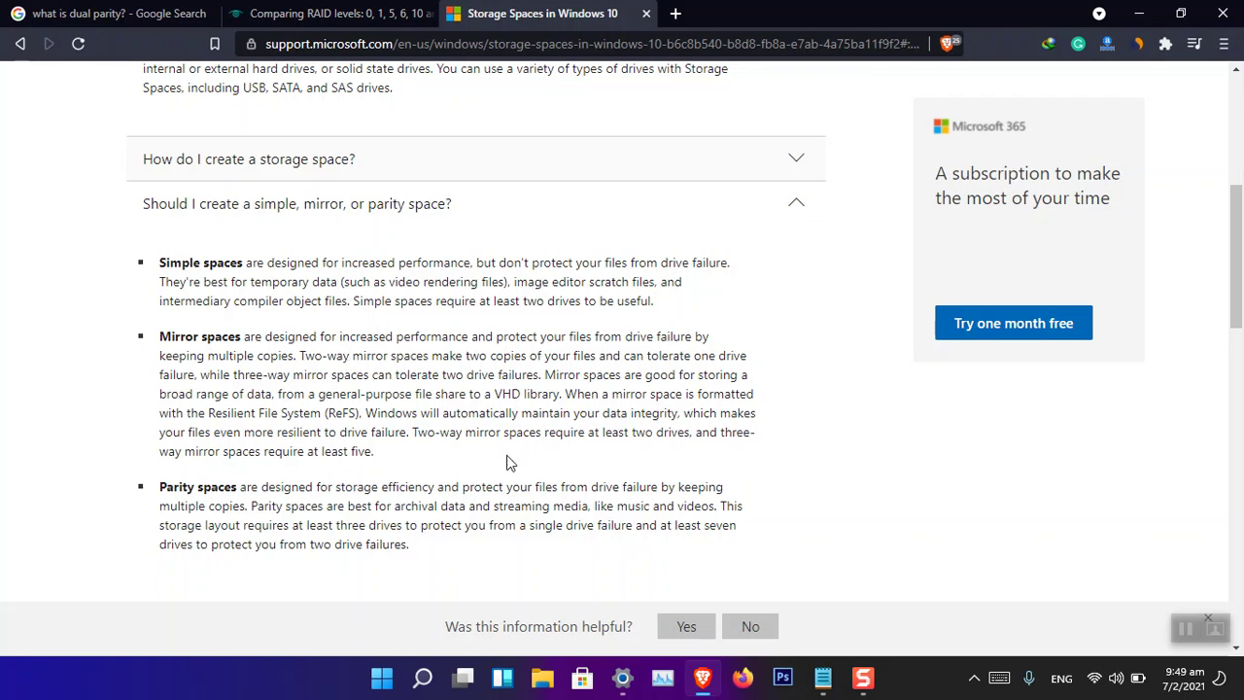
- Switch back to Settings and reload the Storage Spaces page from the advanced storage settings under System
left_click(623, 678)
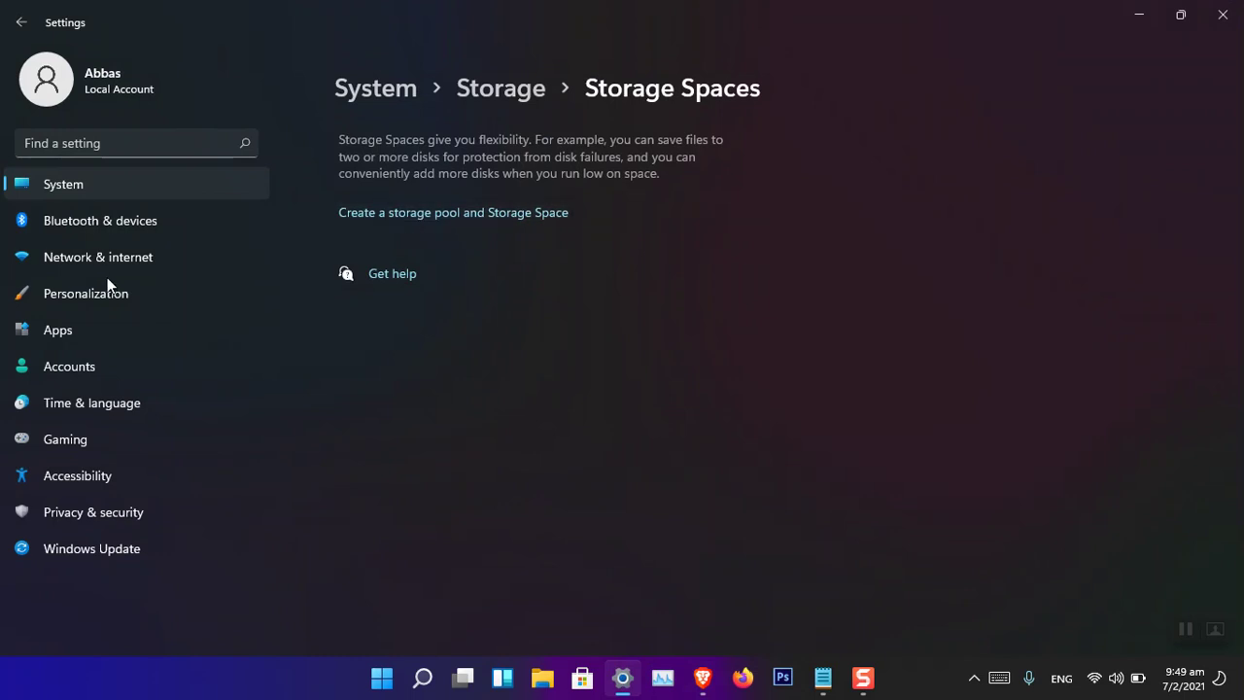
left_click(97, 185)
scroll(583, 419, "down", 3)
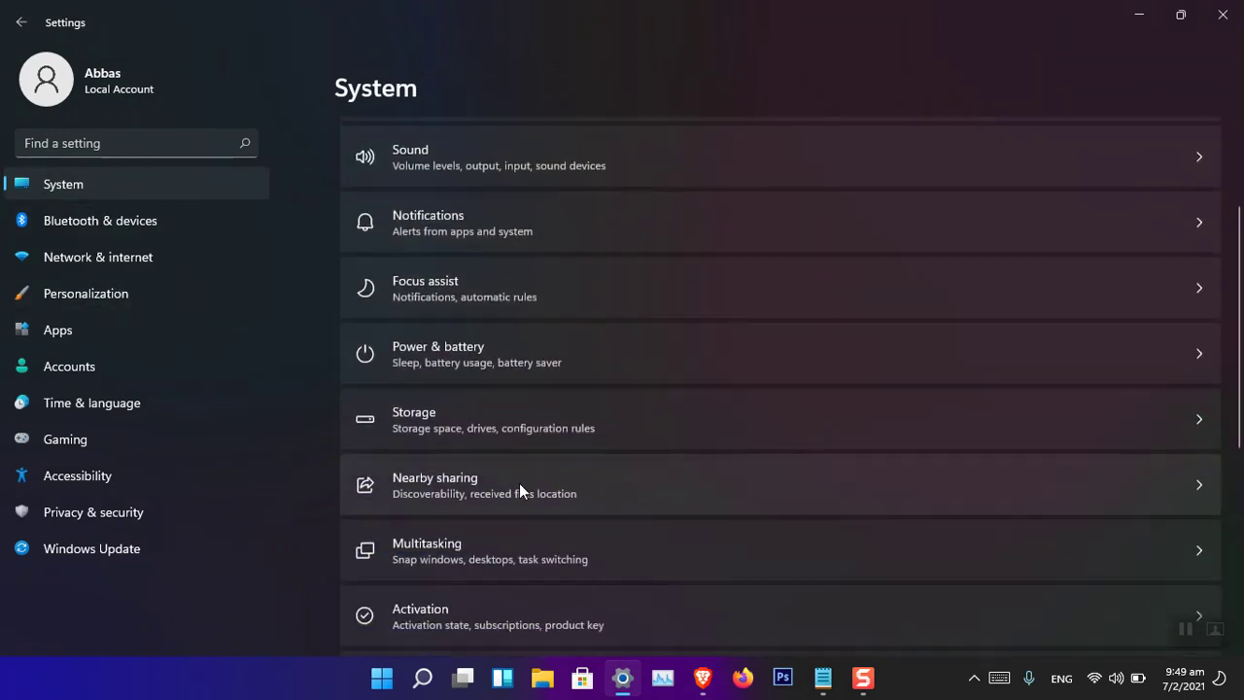
left_click(470, 426)
left_click(485, 522)
left_click(500, 432)
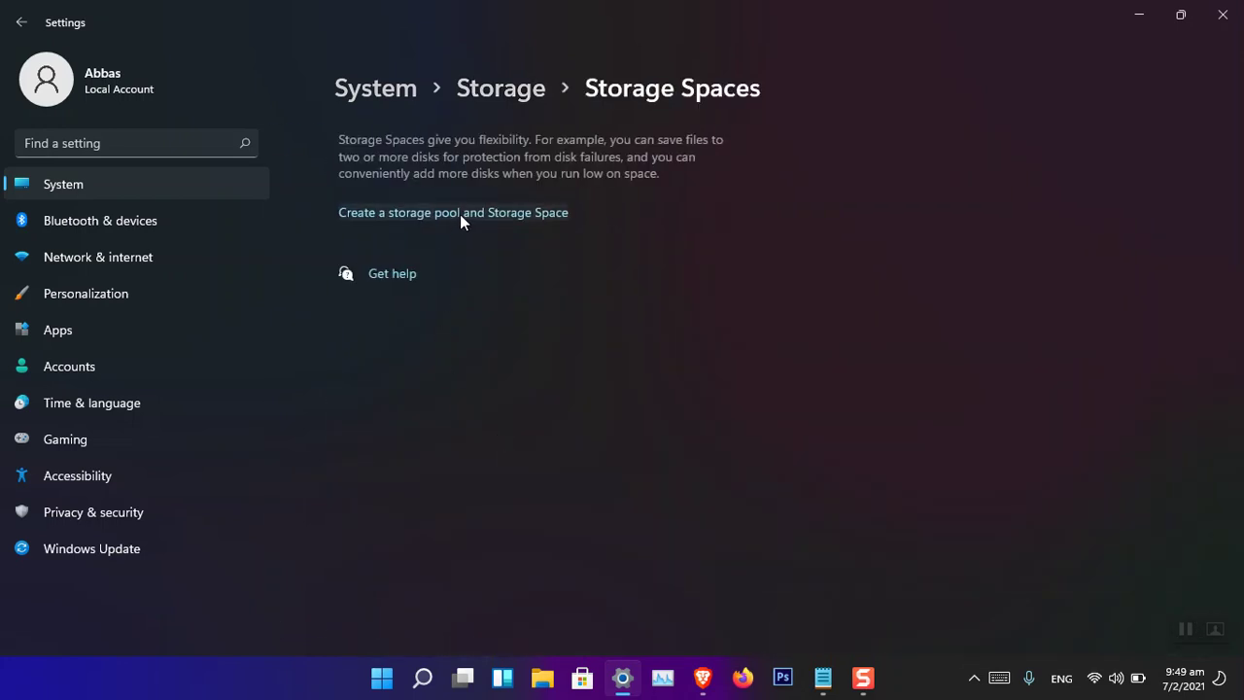
- Create a new storage pool named Storage pool from all three 5 GB virtual disks
left_click(466, 216)
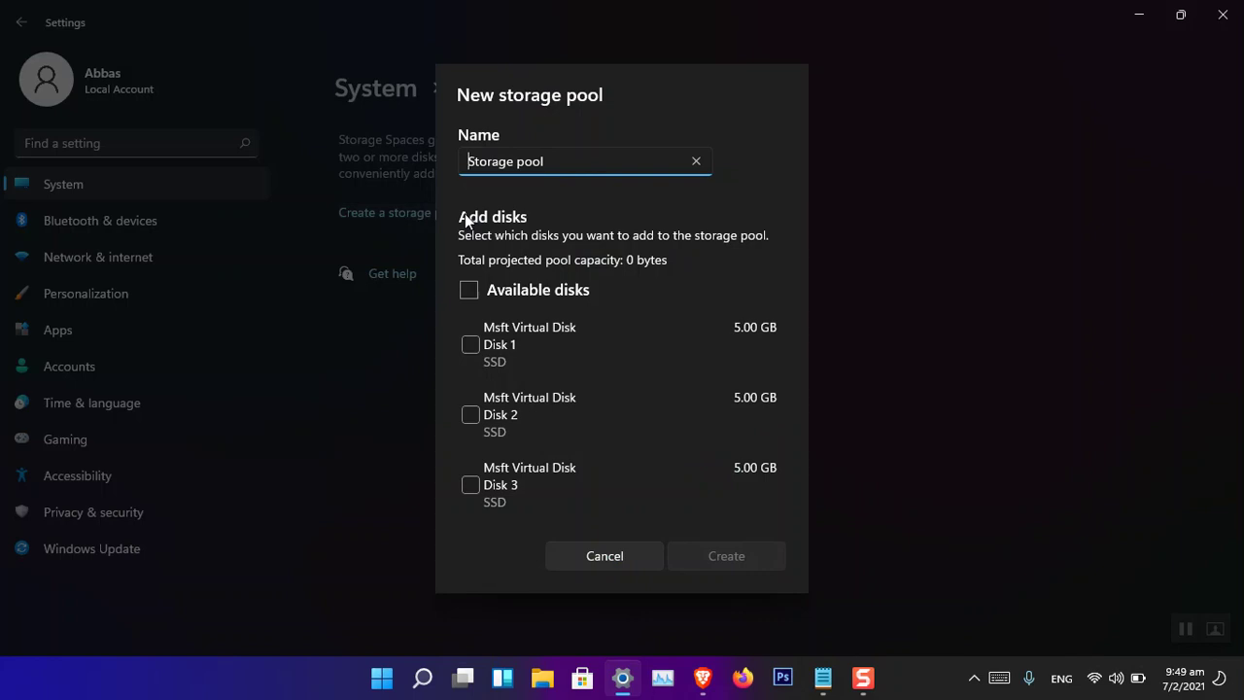
left_click(470, 290)
left_click_drag(559, 166, 446, 166)
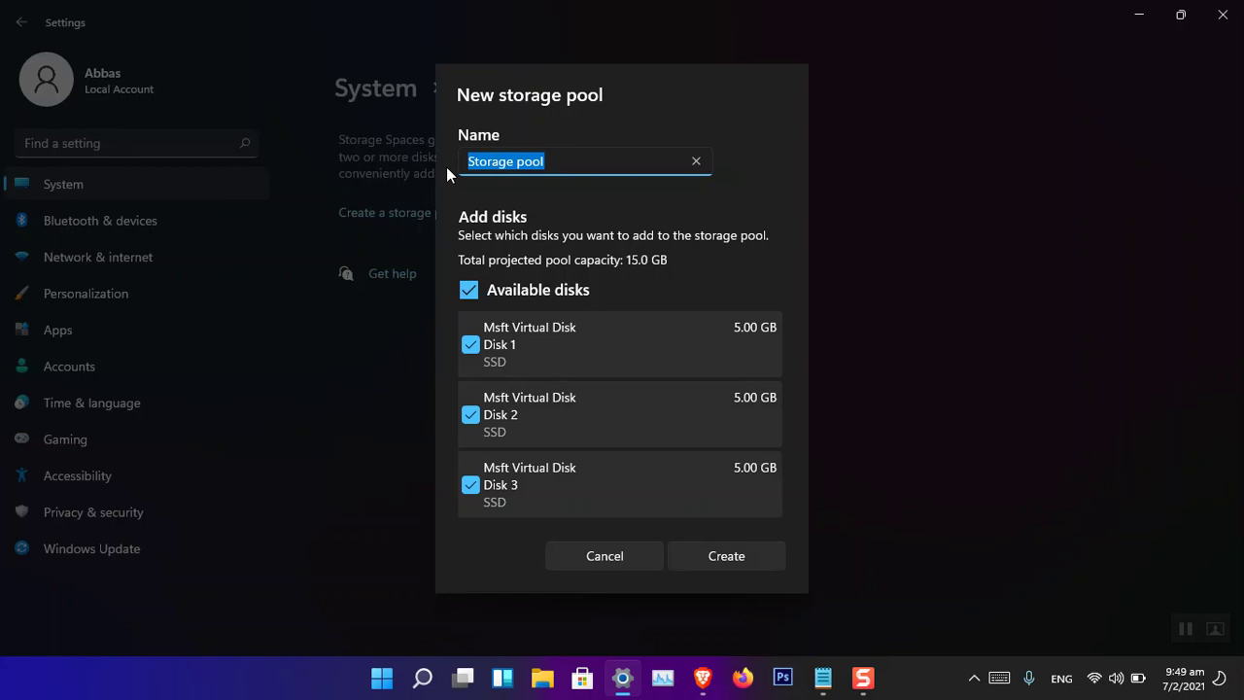
left_click(721, 558)
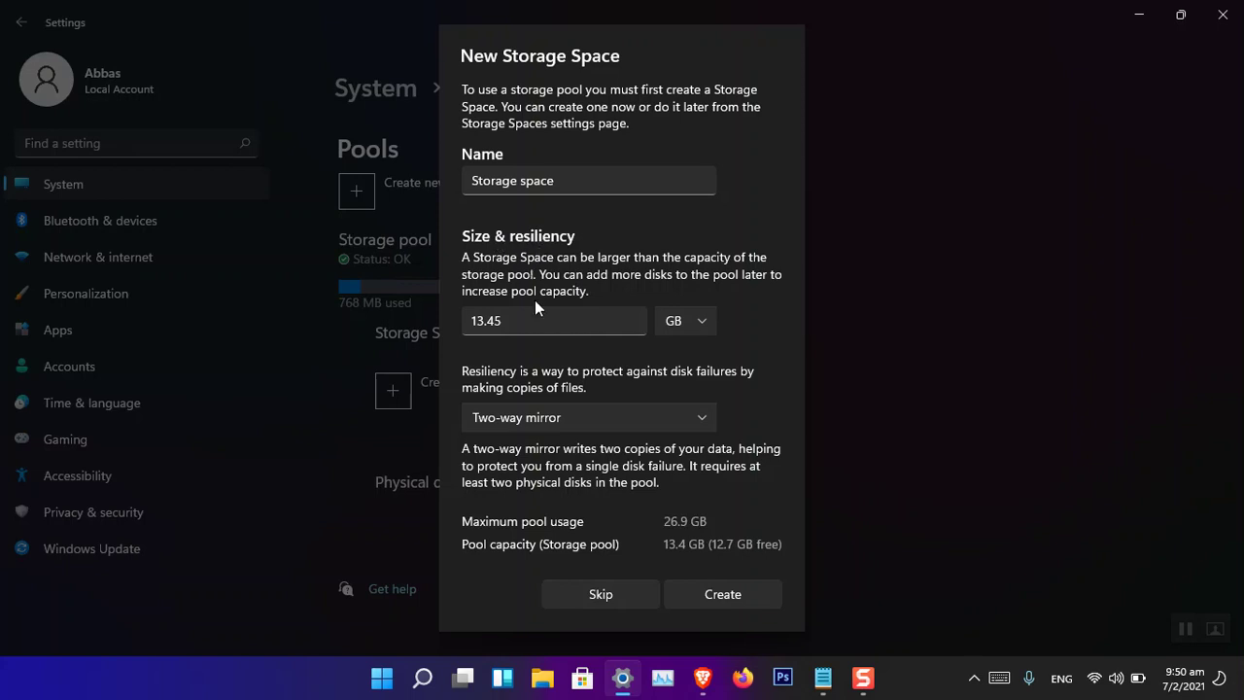
- Set the new storage space's size unit to TB and open its resiliency choices
left_click(676, 320)
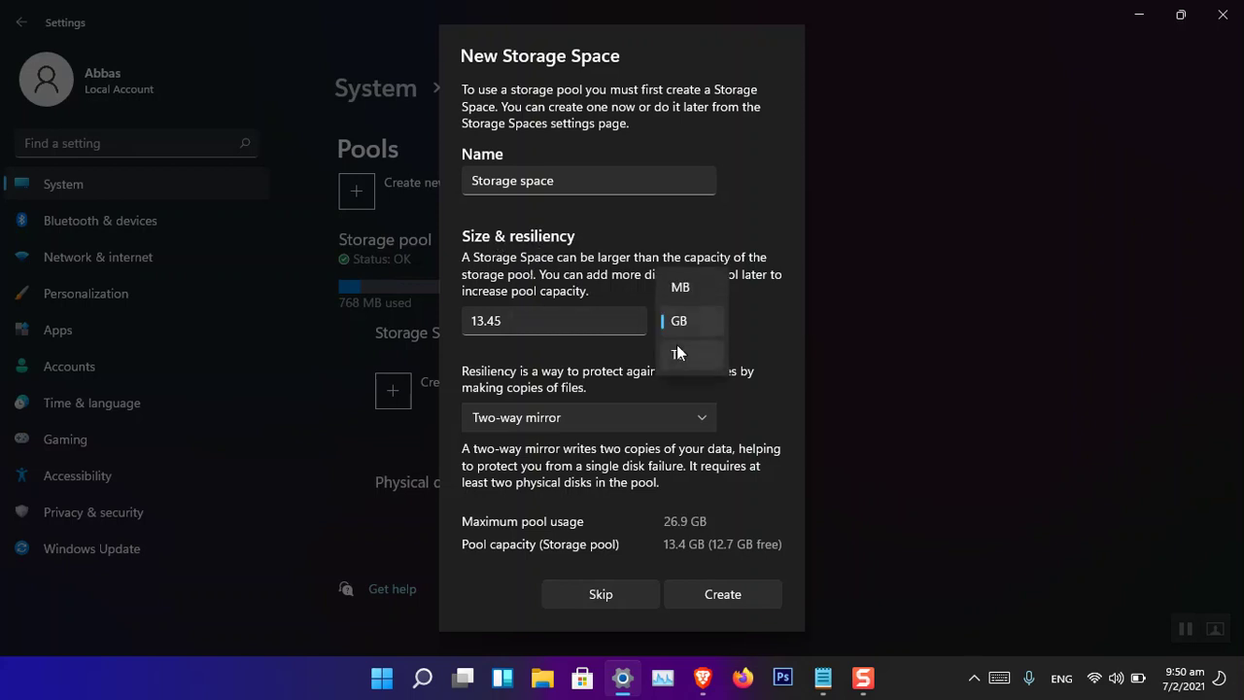
left_click(677, 352)
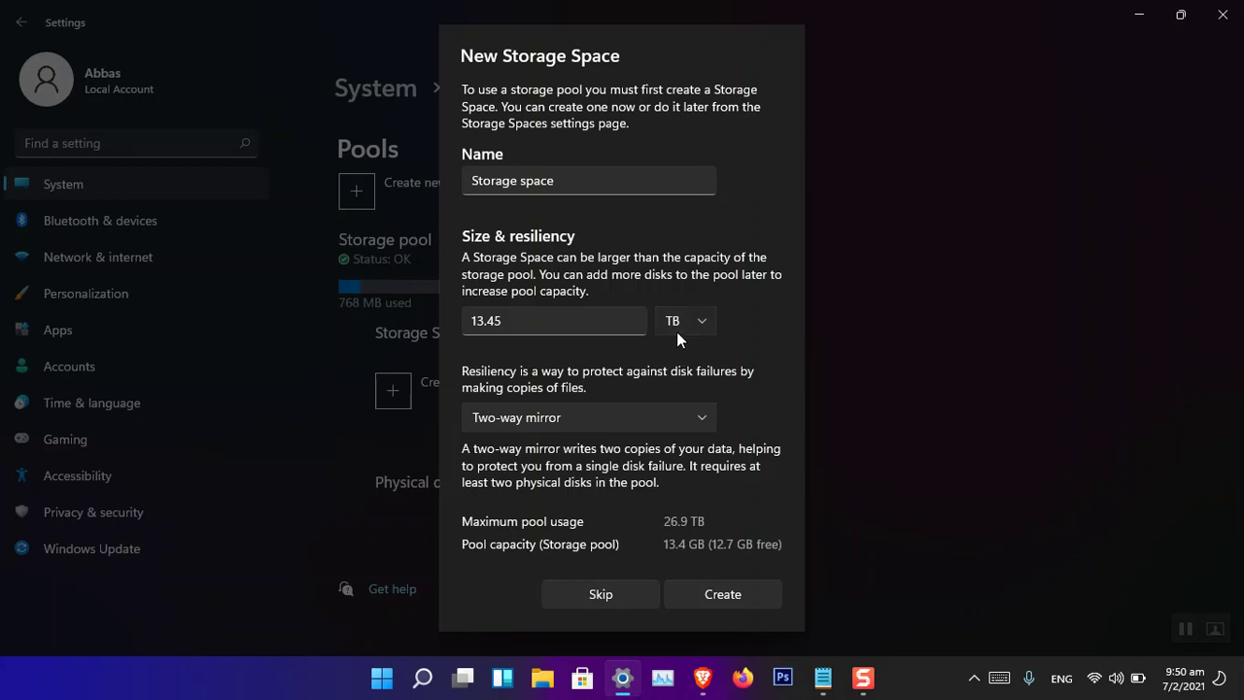
left_click(677, 331)
left_click(661, 372)
left_click(536, 415)
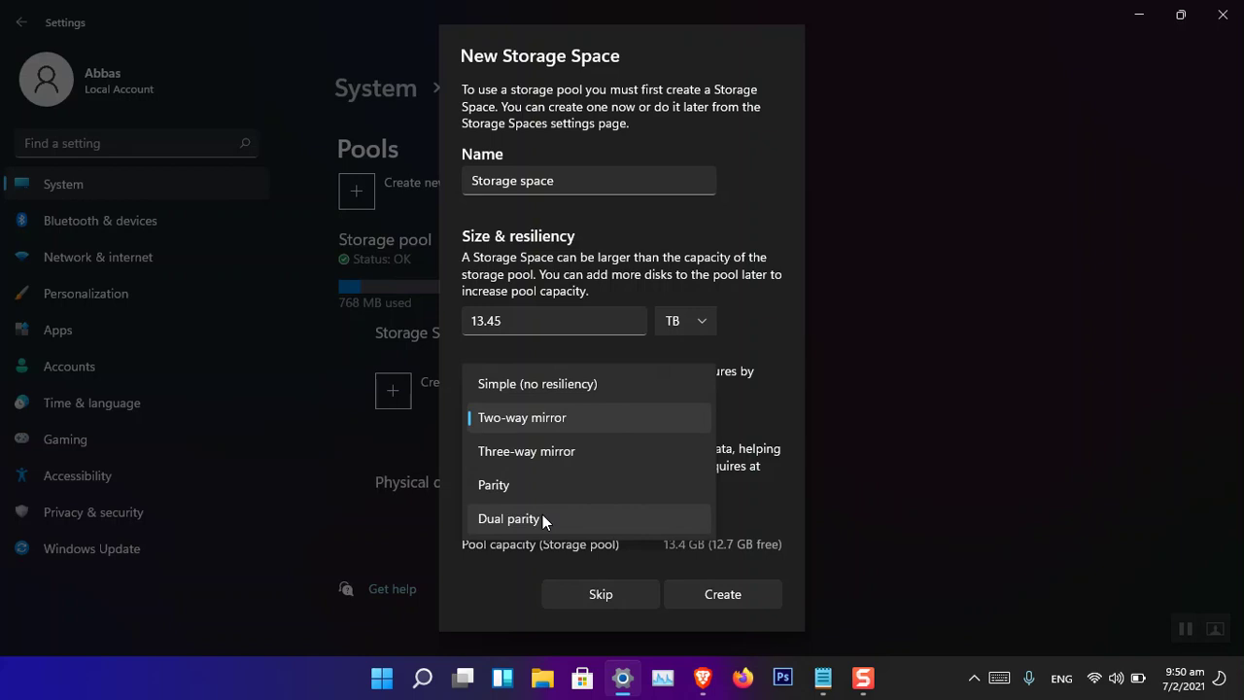
- Switch to Brave and read the search results explaining dual parity and the article comparing RAID levels
left_click(703, 678)
key("ctrl+1")
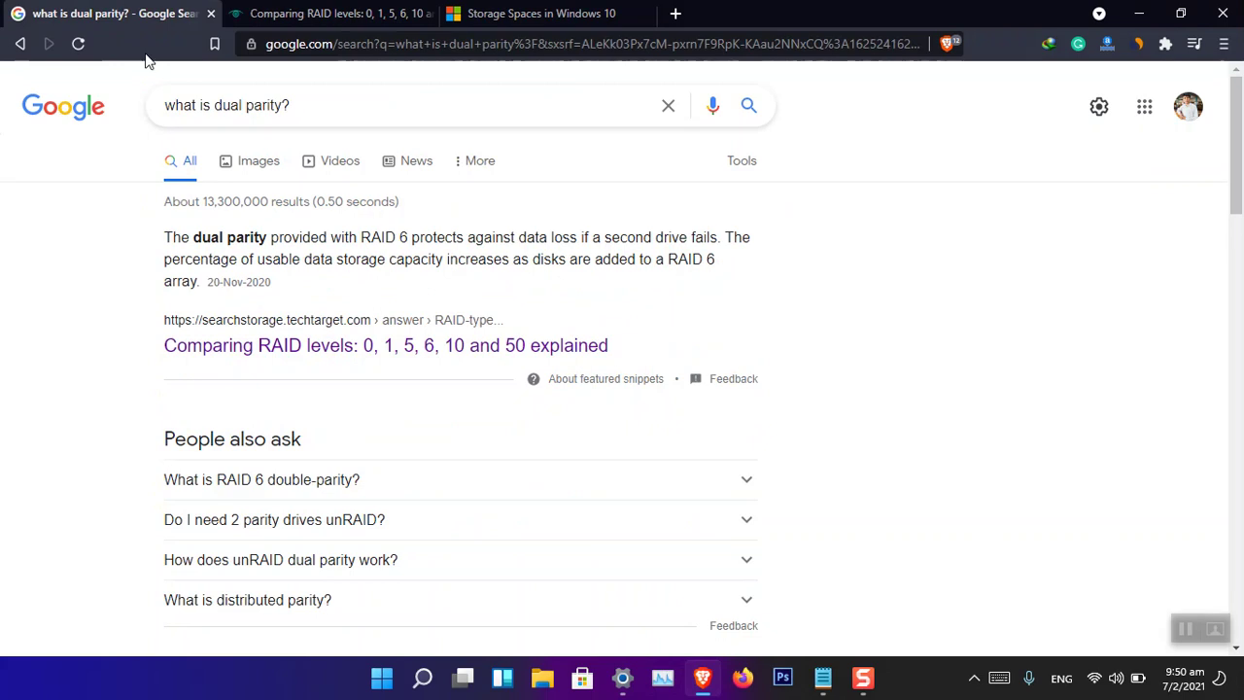
left_click_drag(193, 240, 586, 234)
left_click(421, 237)
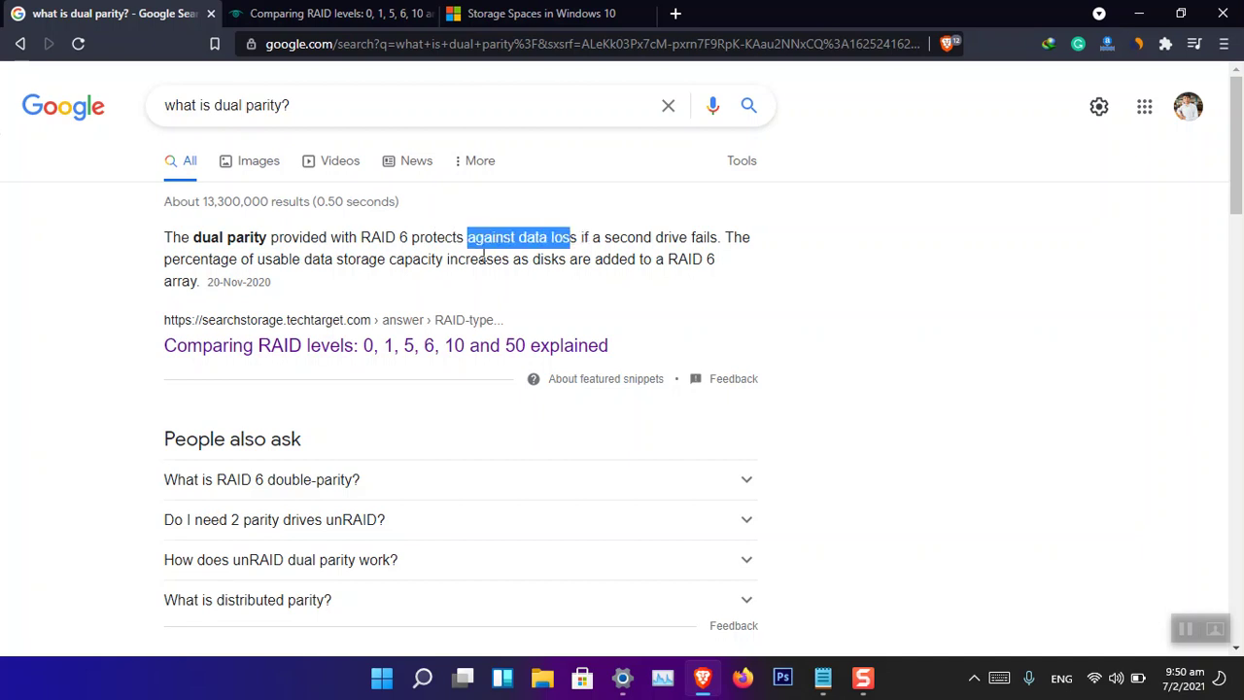
left_click_drag(275, 257, 313, 258)
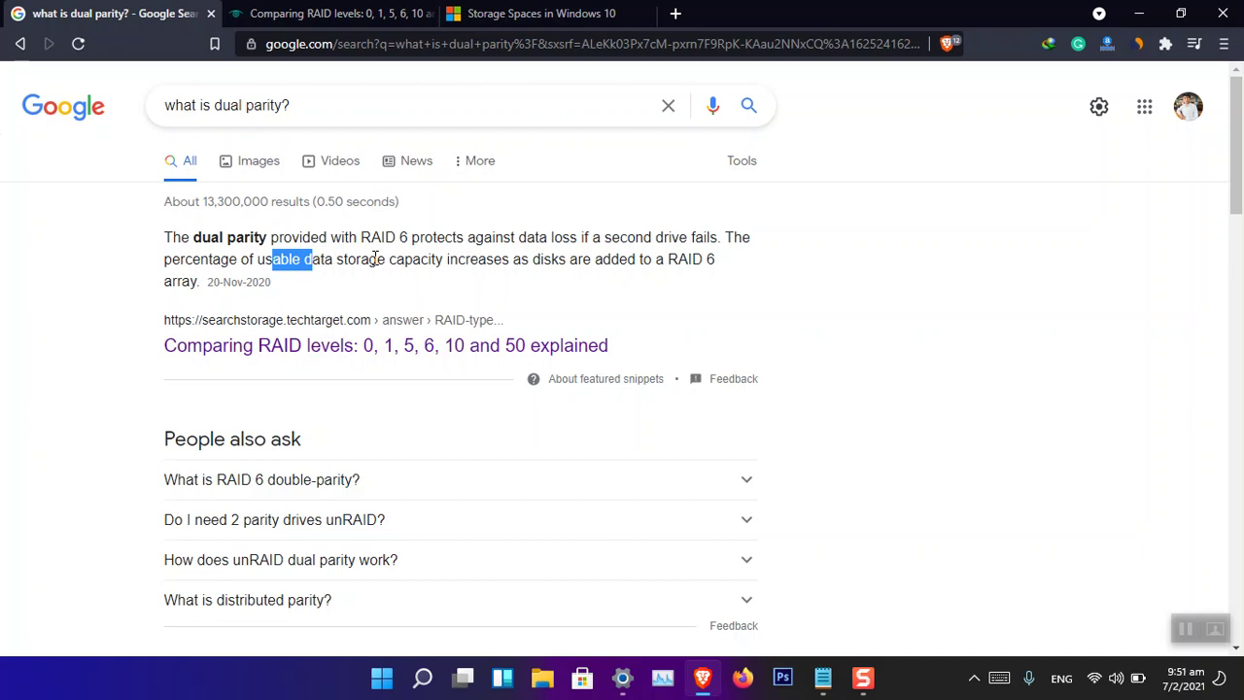
scroll(388, 352, "down", 4)
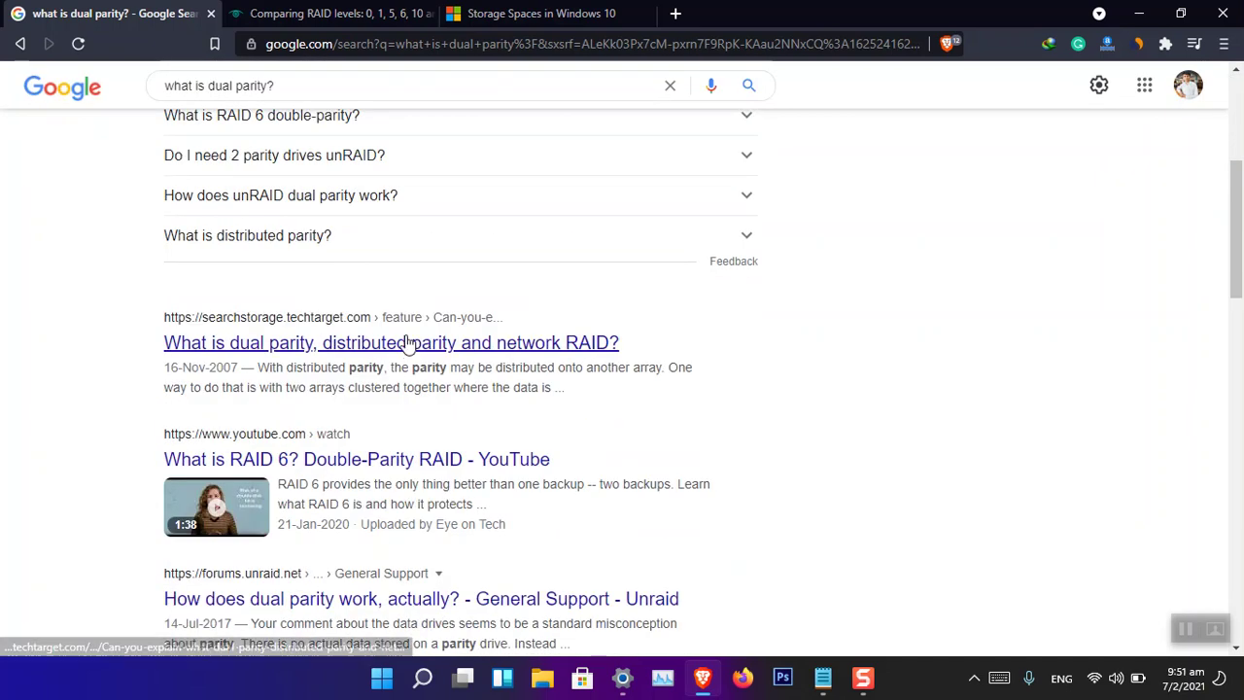
left_click(360, 15)
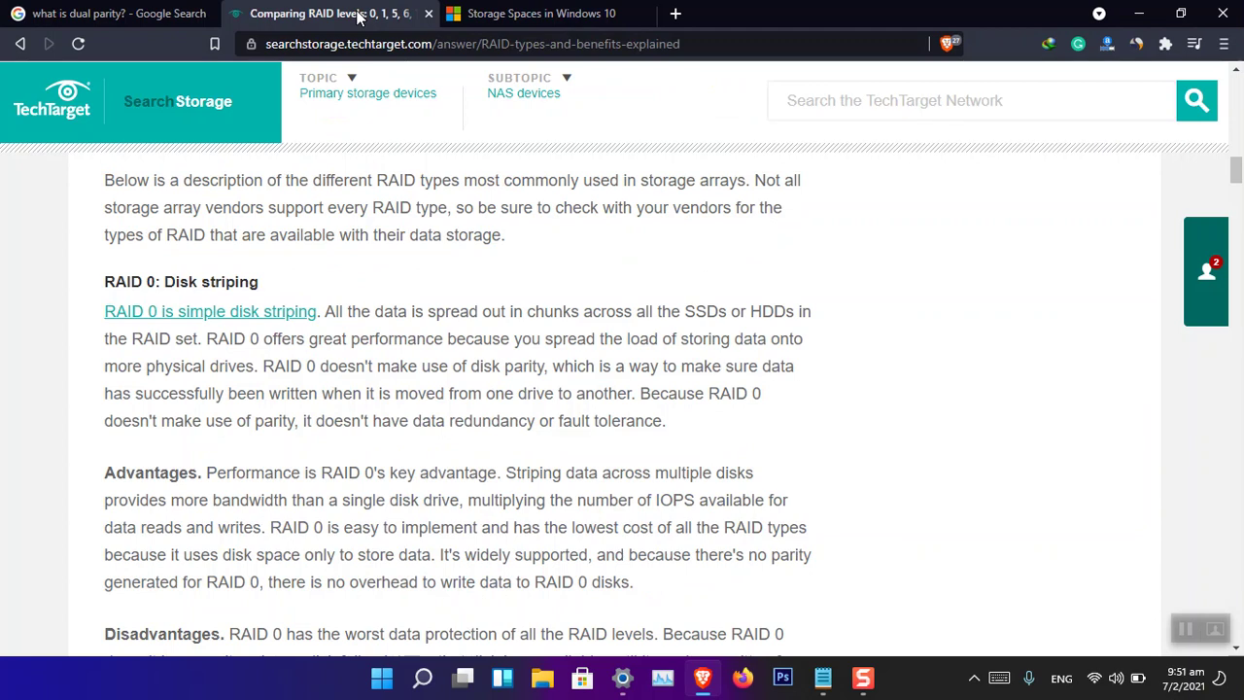
scroll(545, 253, "down", 3)
- Return to the new storage space form in Settings and set the resiliency to Simple (no resiliency)
left_click(1139, 14)
left_click(704, 409)
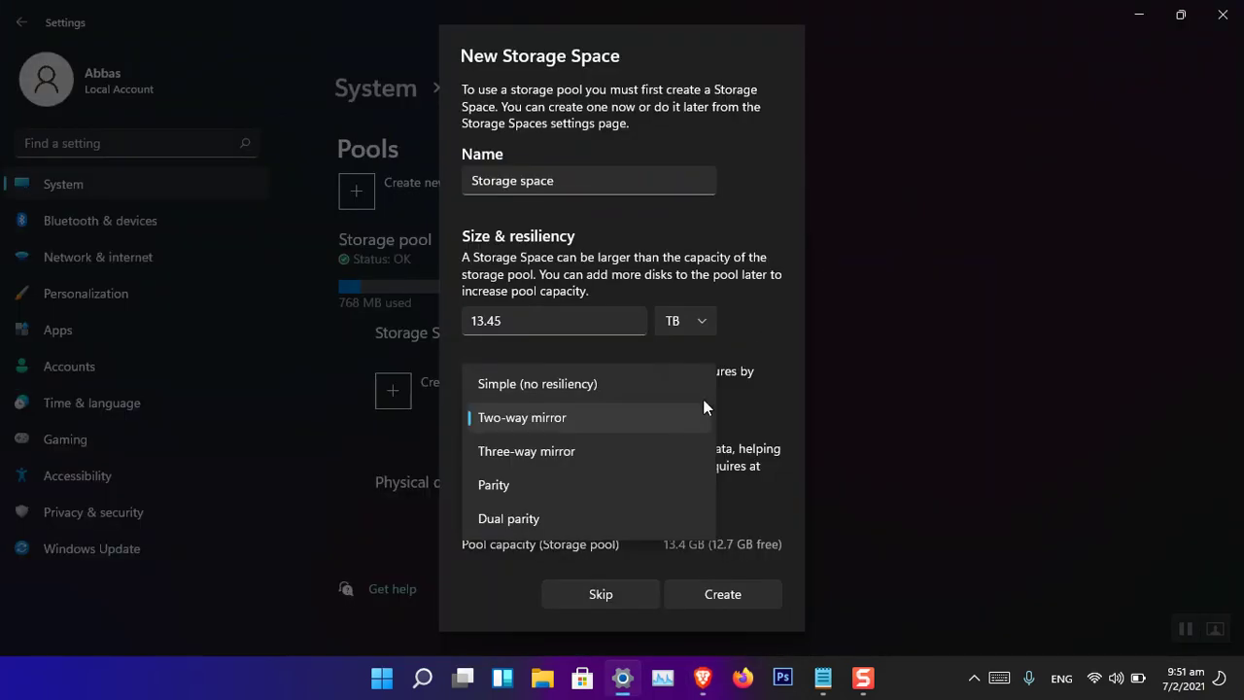
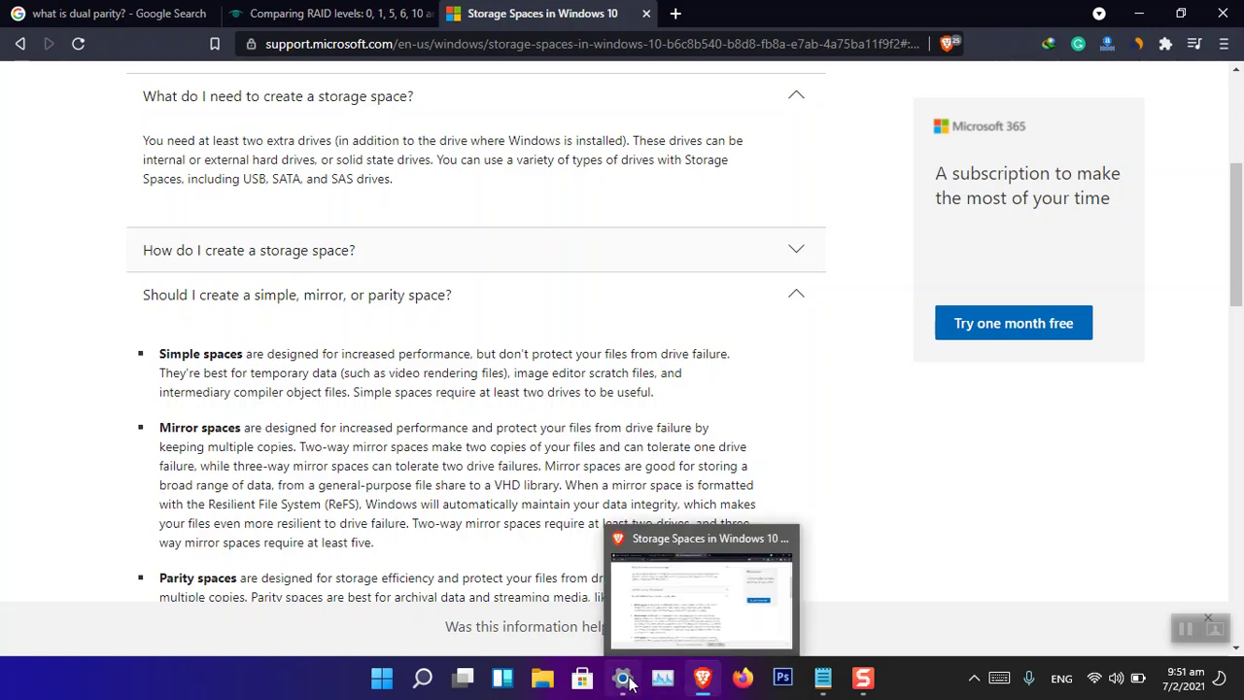
left_click(627, 684)
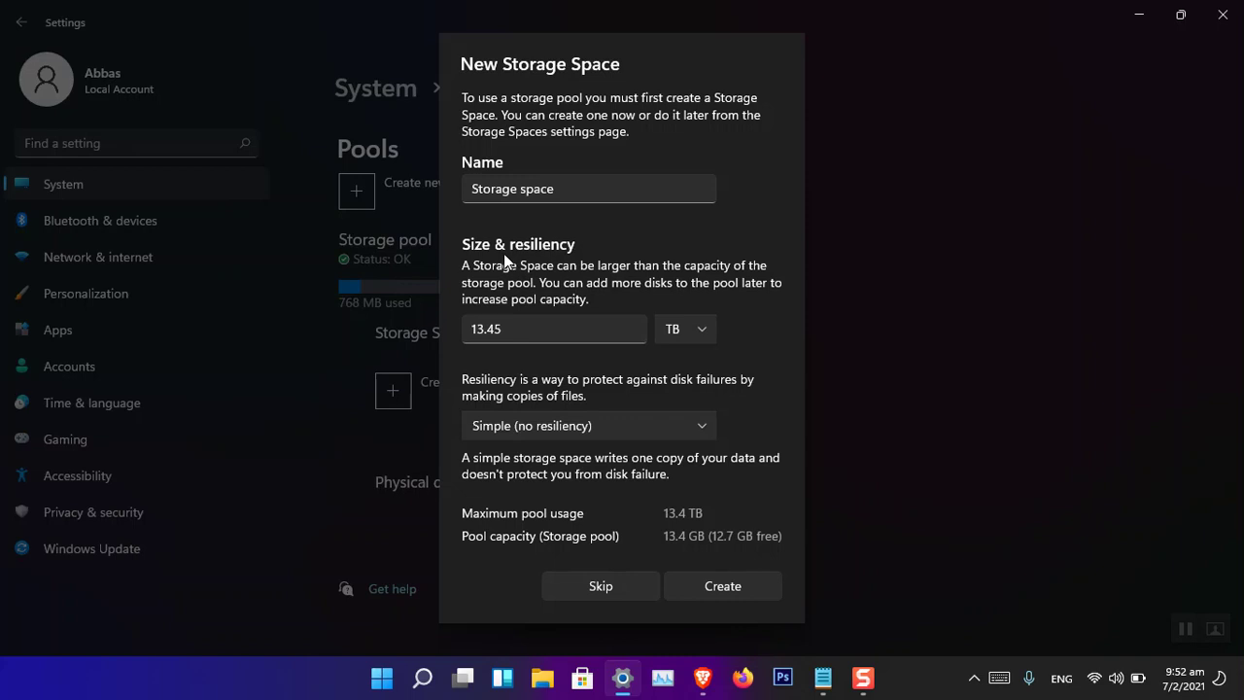
- Try the Two-way mirror and Parity resiliency types for the new storage space
left_click(539, 424)
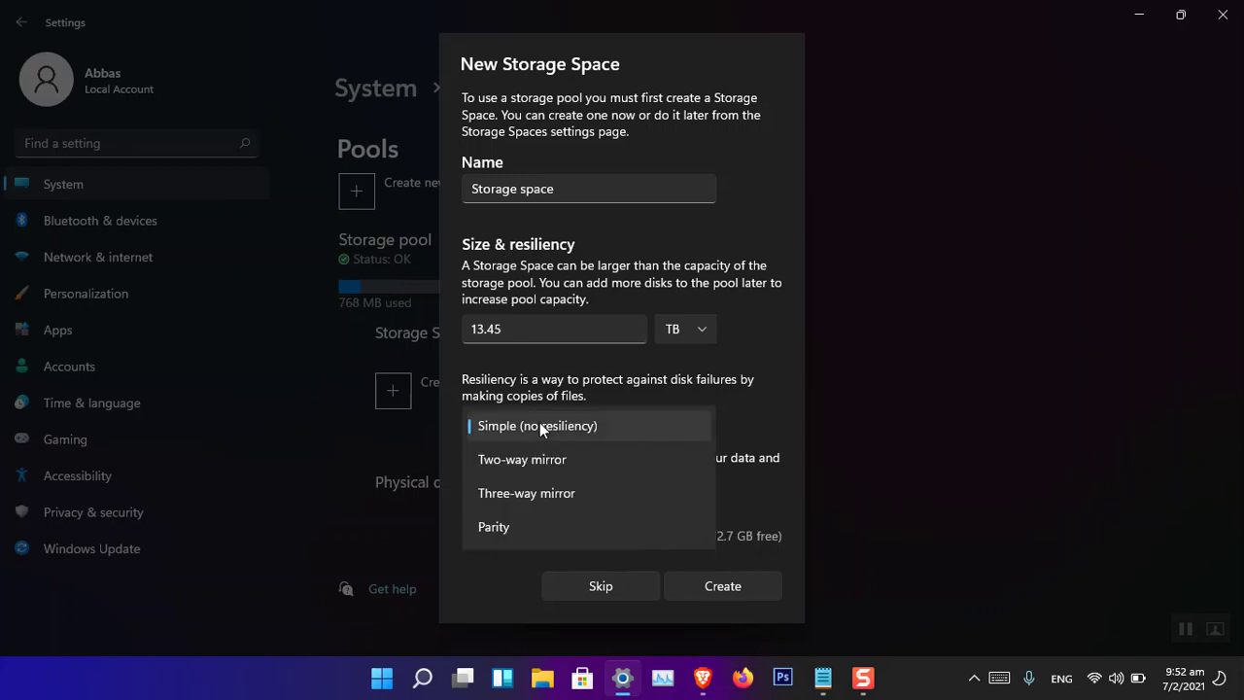
left_click(556, 458)
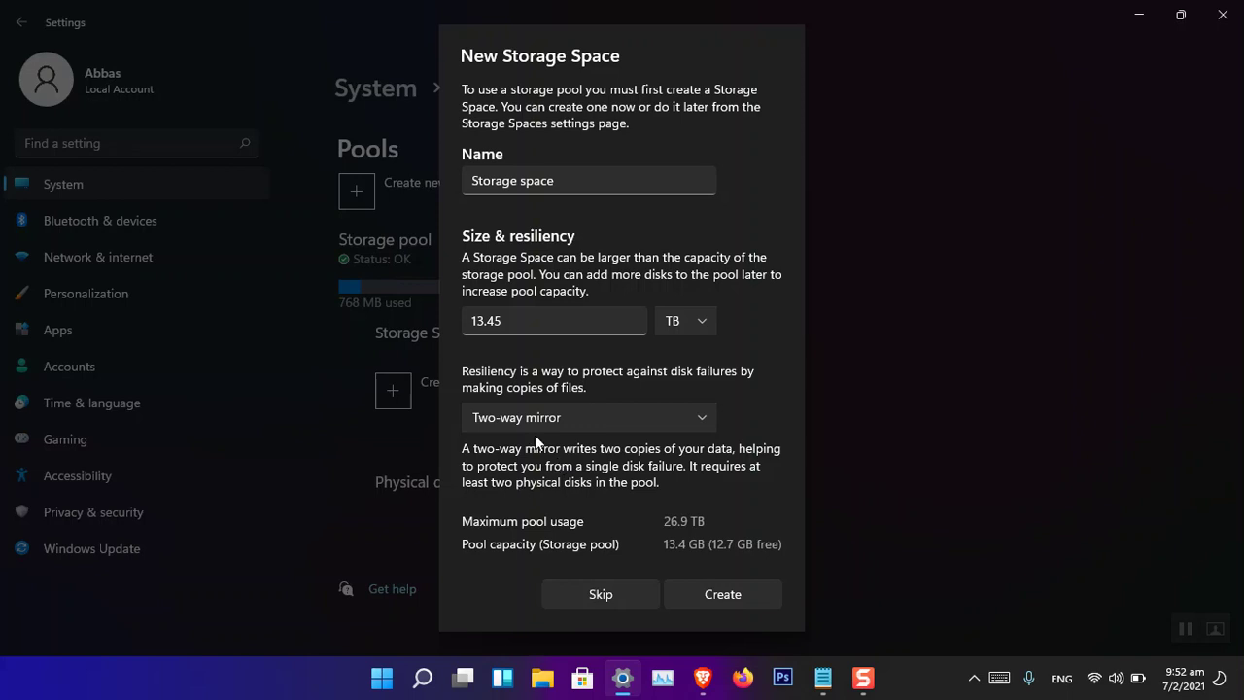
left_click(536, 418)
left_click(533, 486)
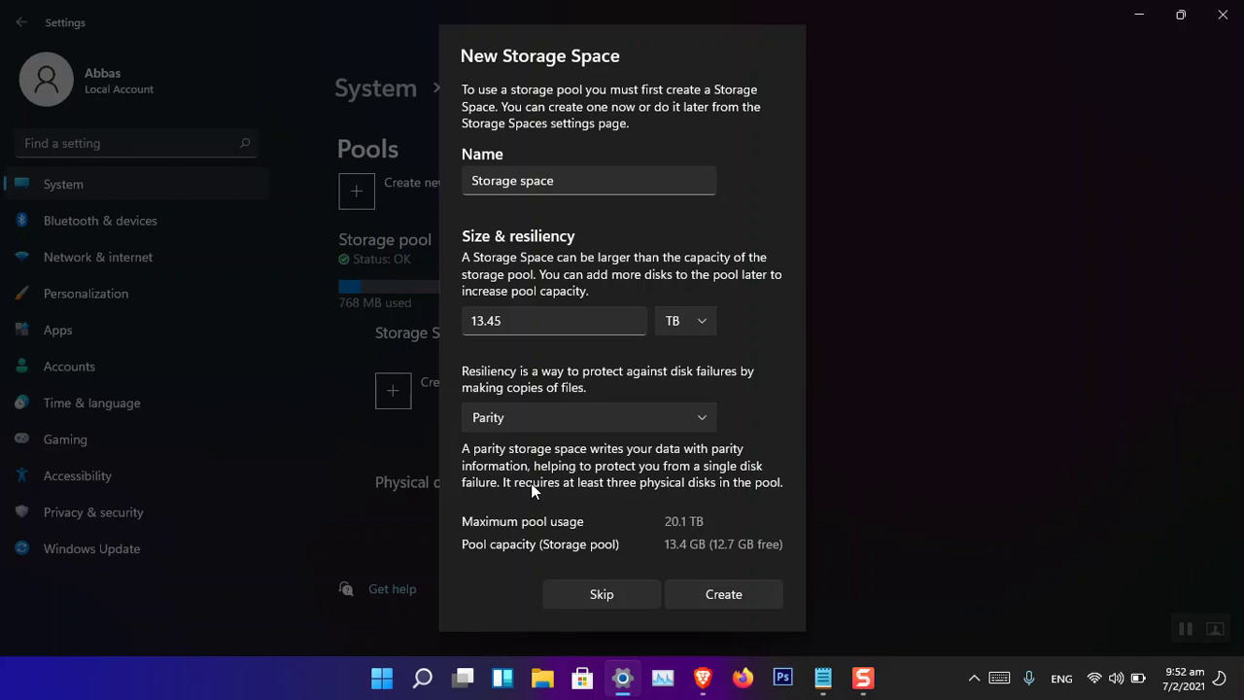
- Switch to Brave and read about parity spaces in Microsoft's Storage Spaces article and the dual parity search results
left_click(702, 678)
scroll(342, 576, "down", 2)
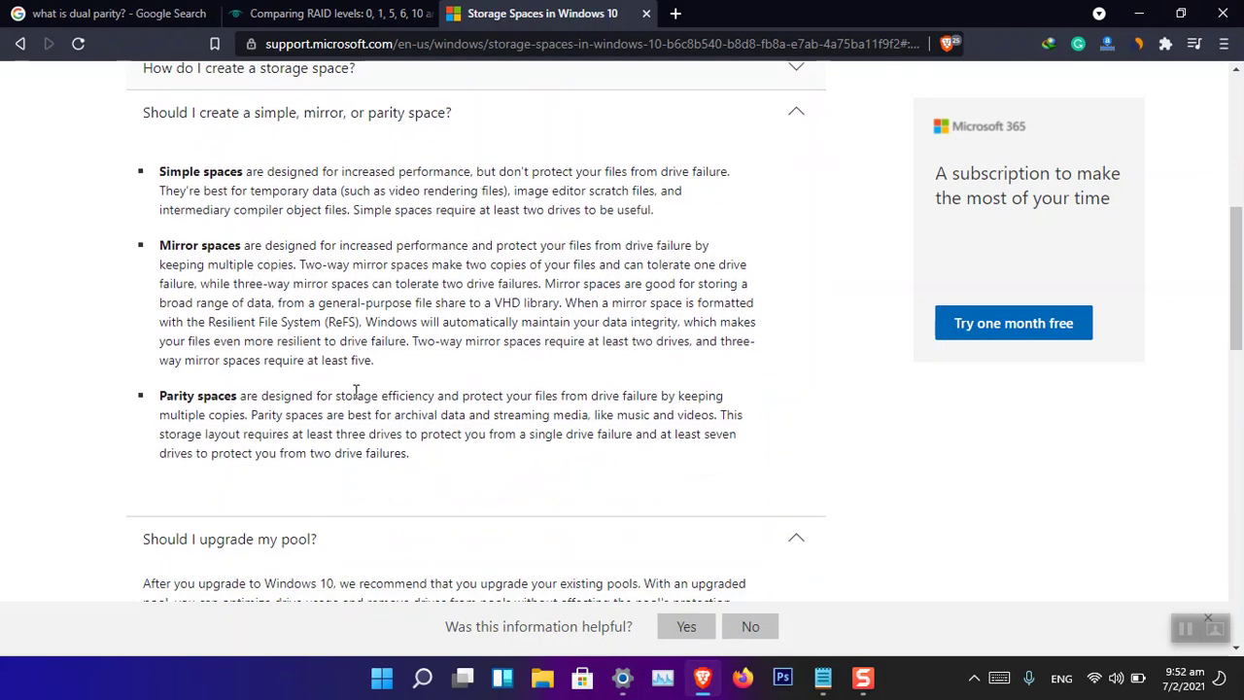
left_click_drag(345, 396, 435, 396)
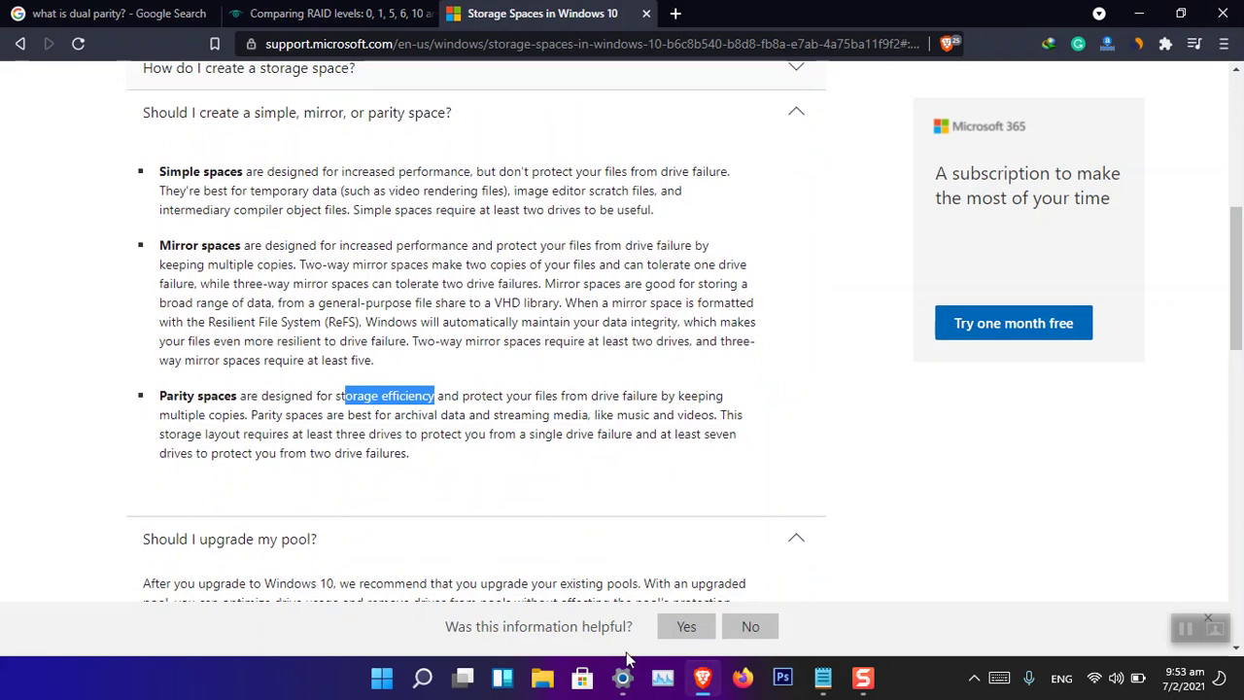
left_click(137, 15)
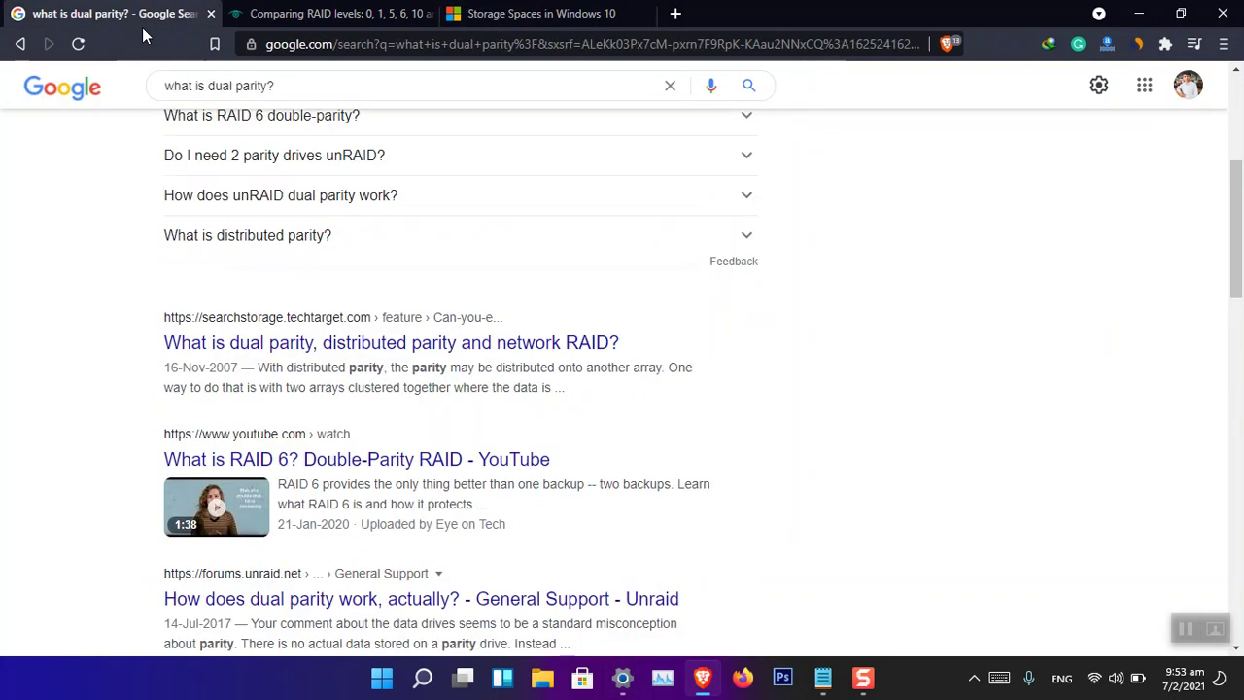
scroll(294, 357, "up", 2)
scroll(293, 353, "down", 2)
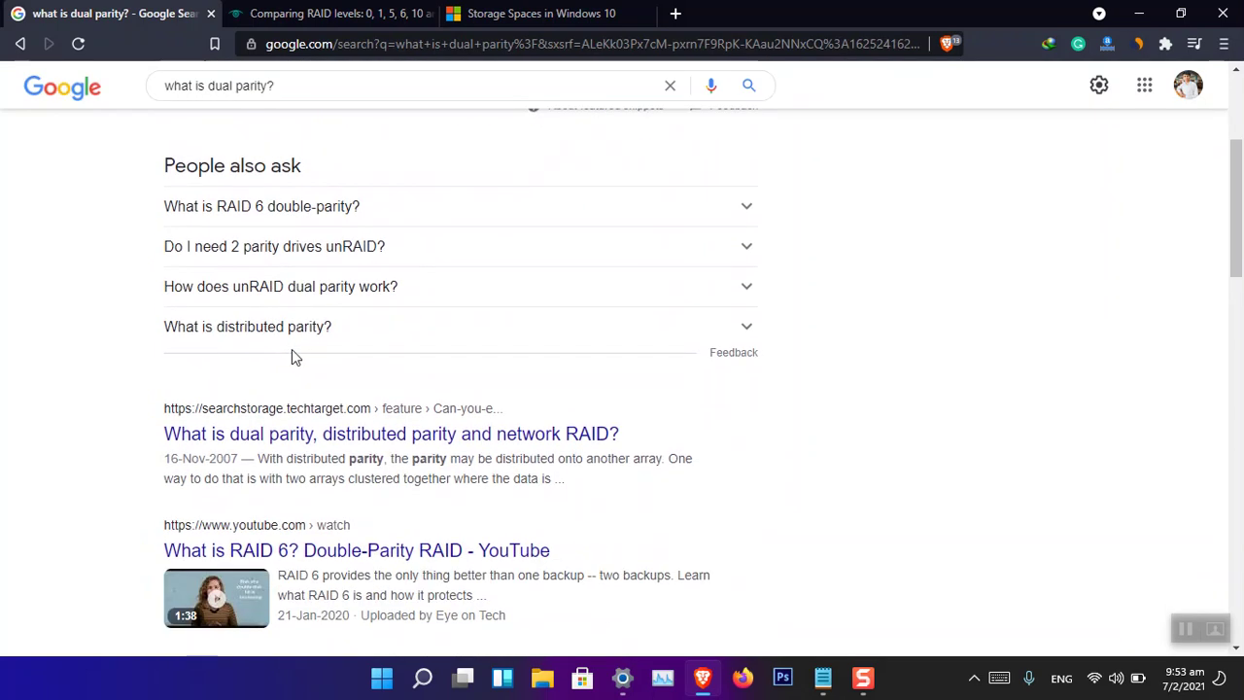
- Return to the new storage space form in Settings, set the resiliency to Two-way mirror and create the space
left_click(623, 678)
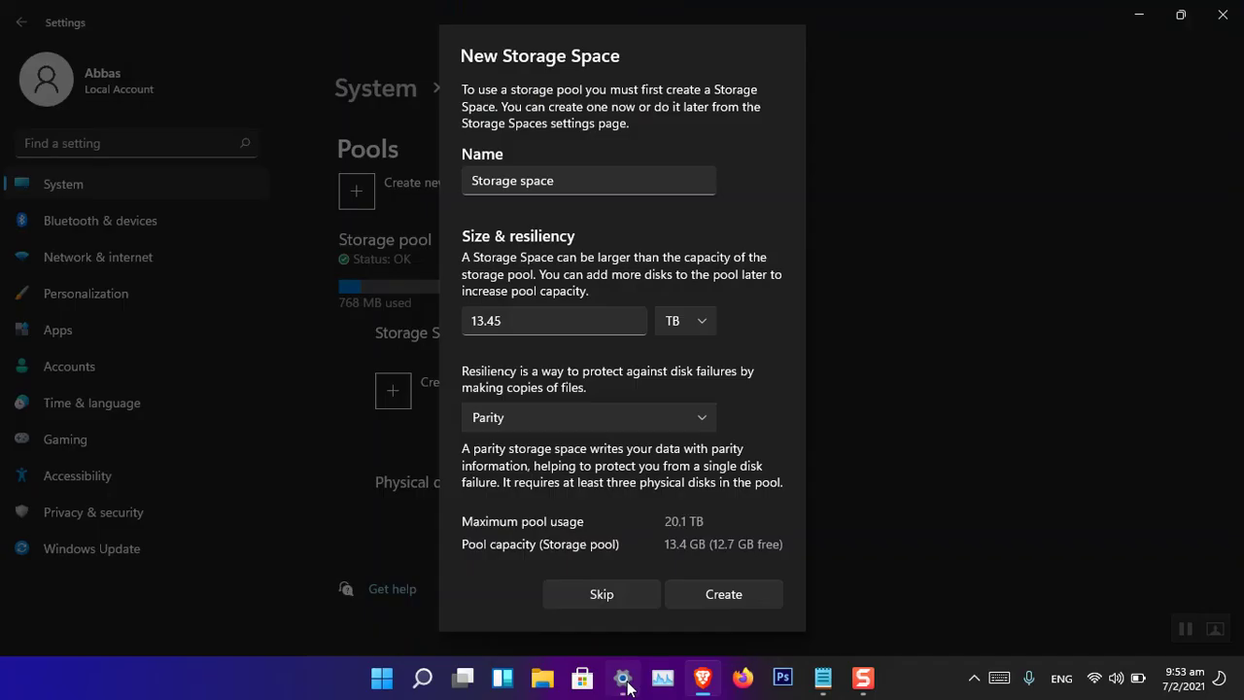
left_click(569, 414)
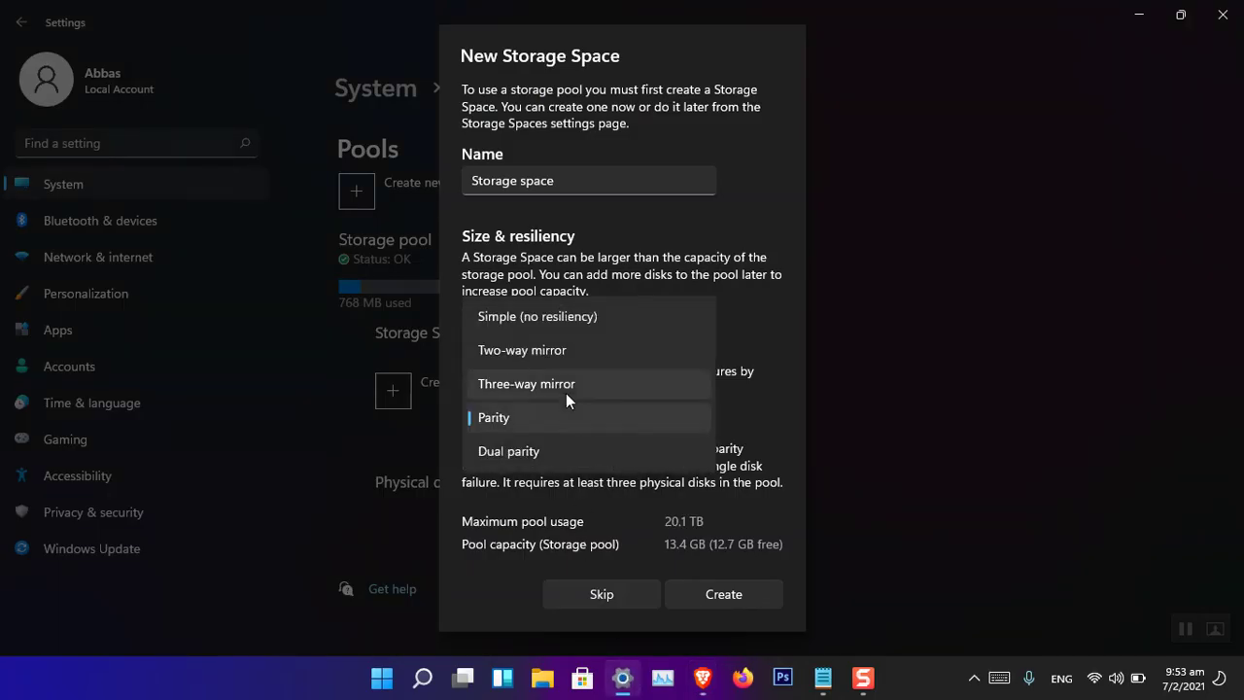
left_click(564, 351)
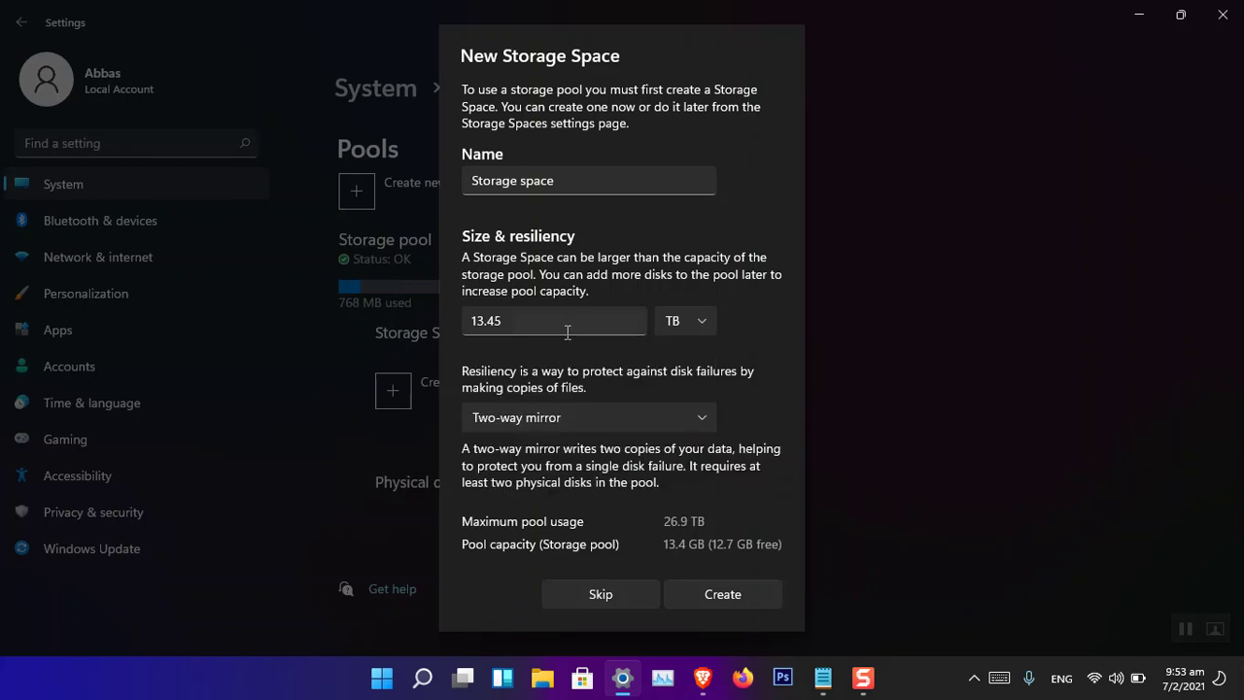
left_click(709, 596)
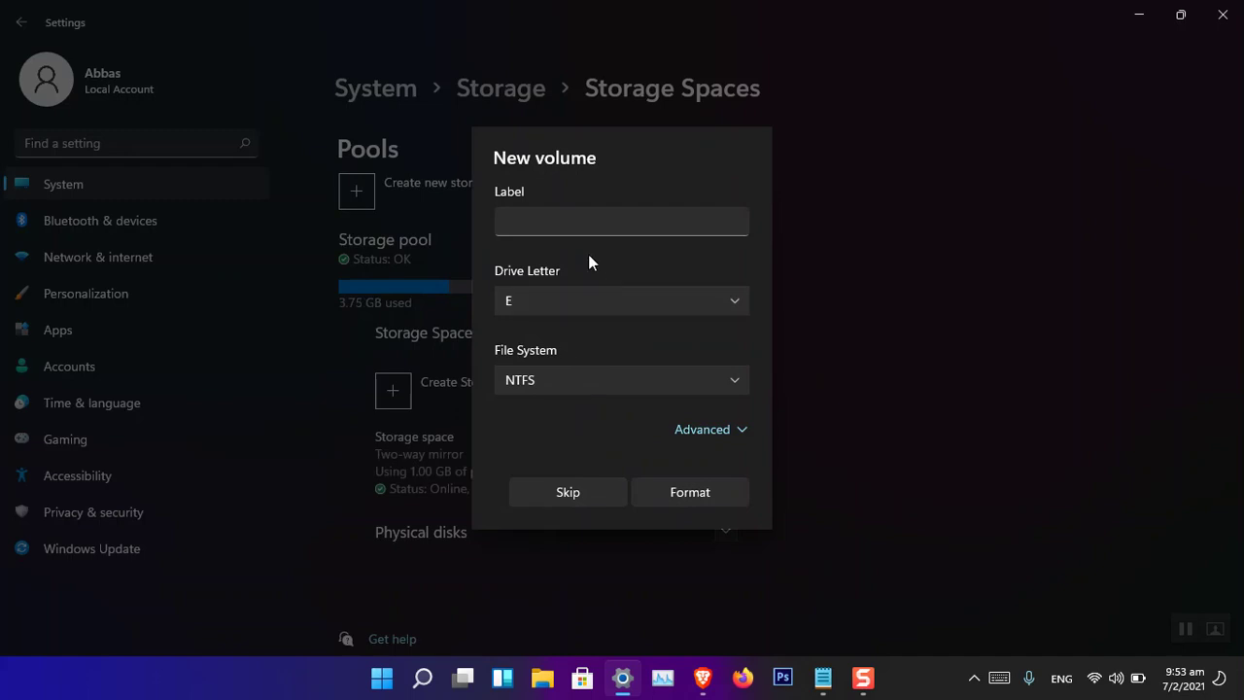
- Label the new volume Testing Strorage and format it as drive E with the NTFS file system
left_click(570, 224)
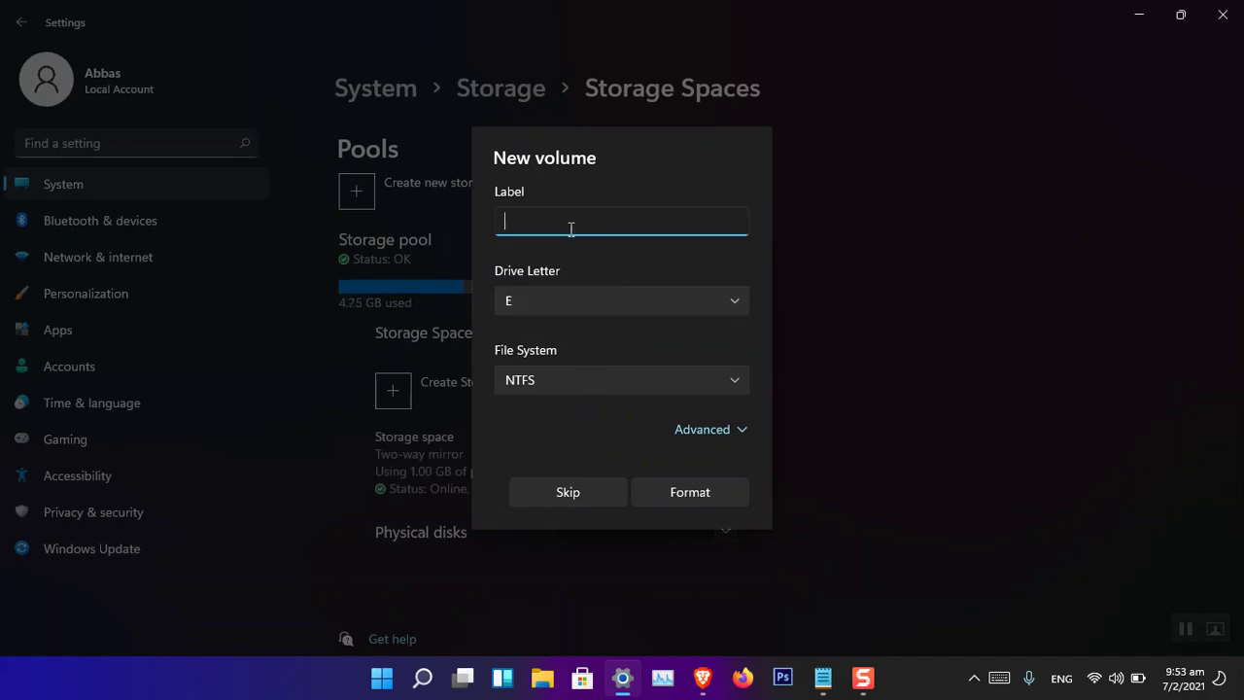
type("Testi")
type("ng ")
type("Stripe")
key("BackSpace")
key("BackSpace")
key("BackSpace")
type("erage")
left_click(680, 495)
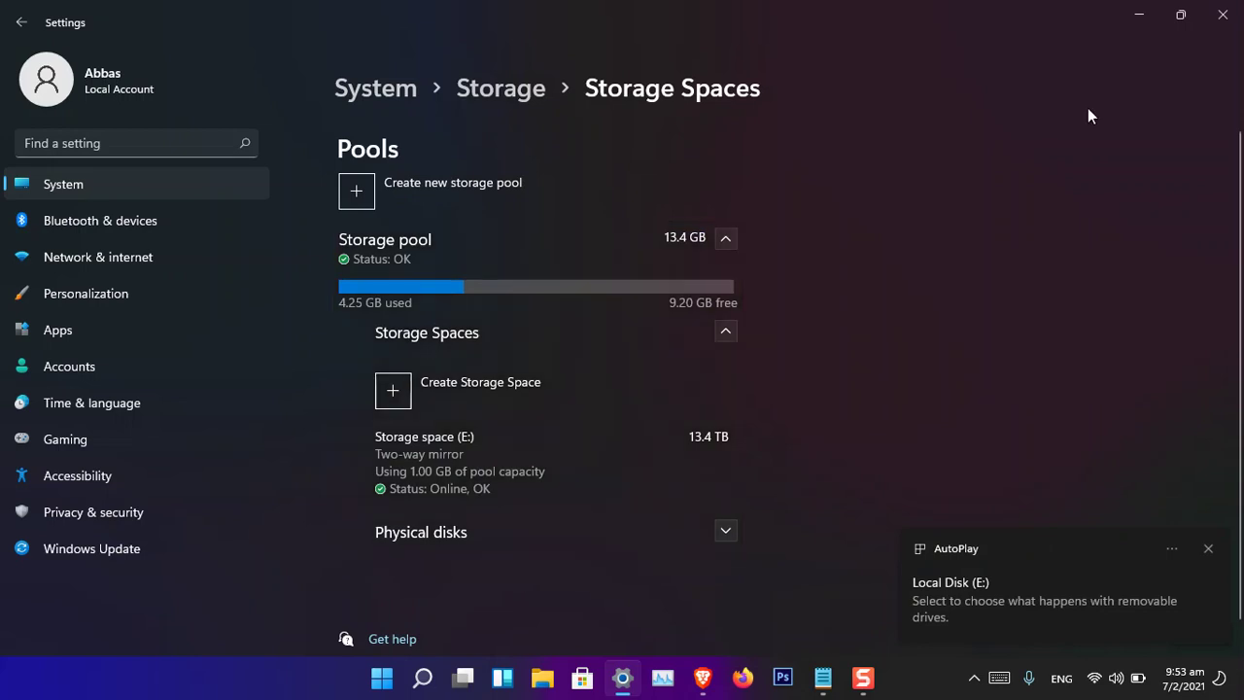
- Leave Settings and switch to File Explorer to check the new E: drive under This PC
left_click(1136, 18)
left_click(1133, 10)
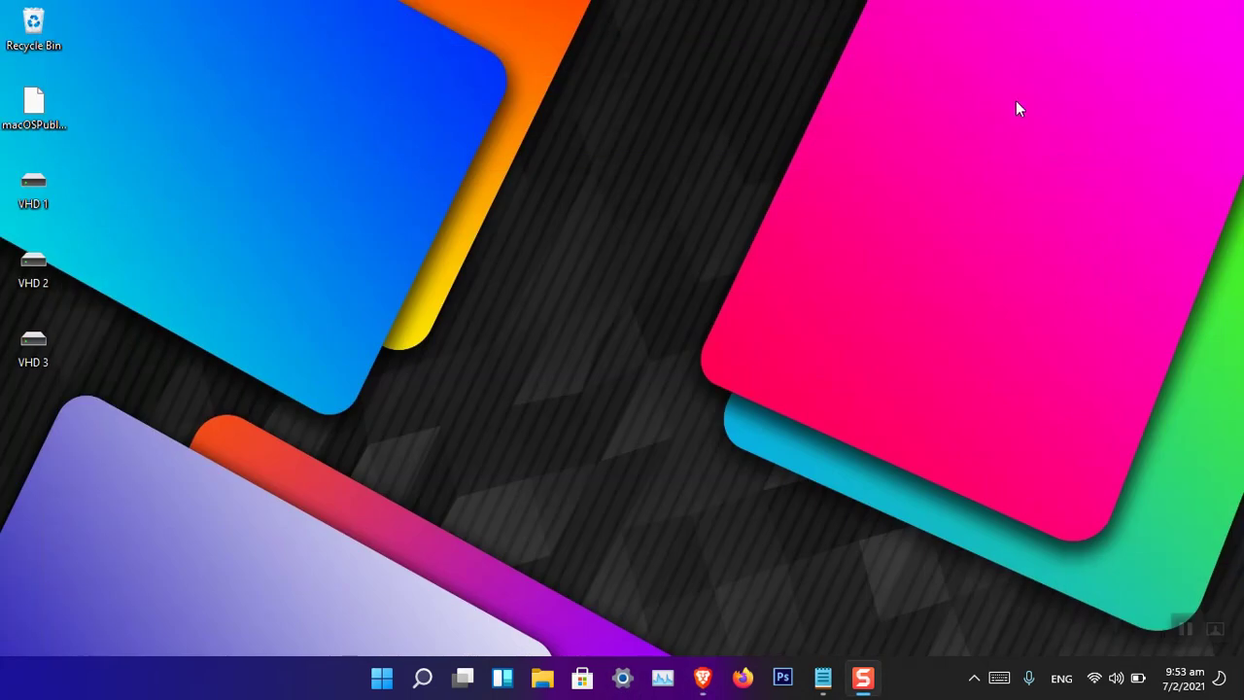
key("super+e")
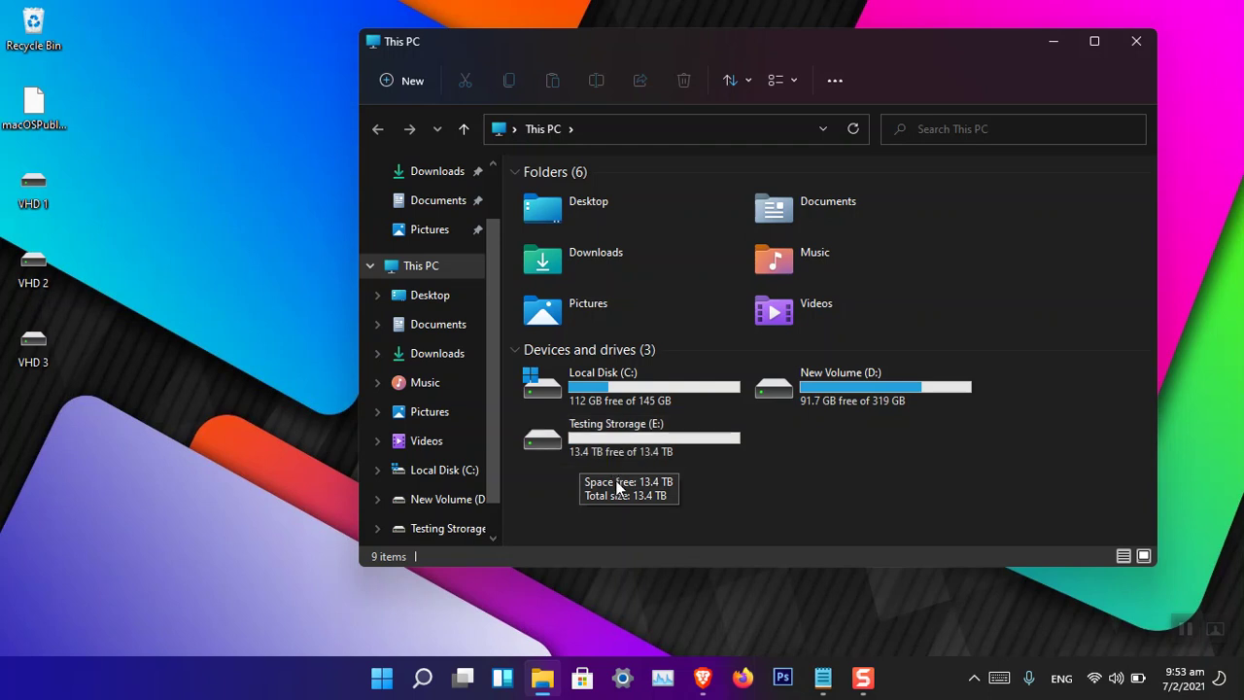
- Switch back to Settings and open Storage Spaces from the advanced storage settings
left_click(623, 678)
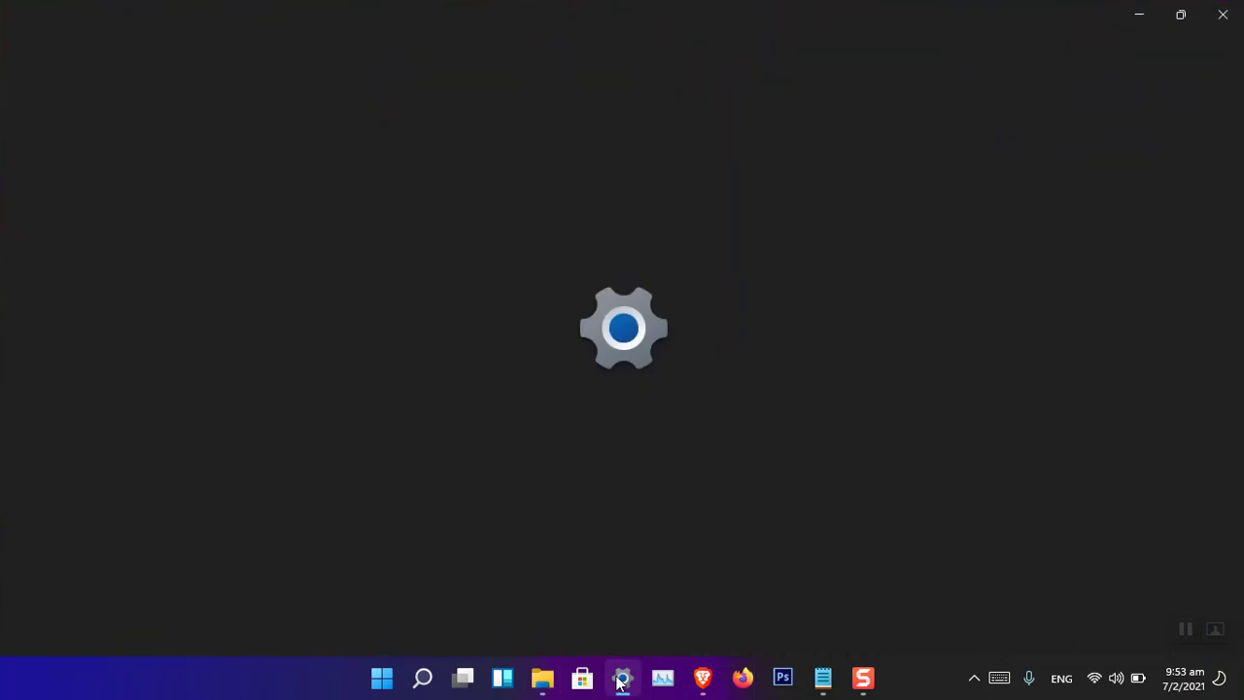
scroll(648, 501, "down", 2)
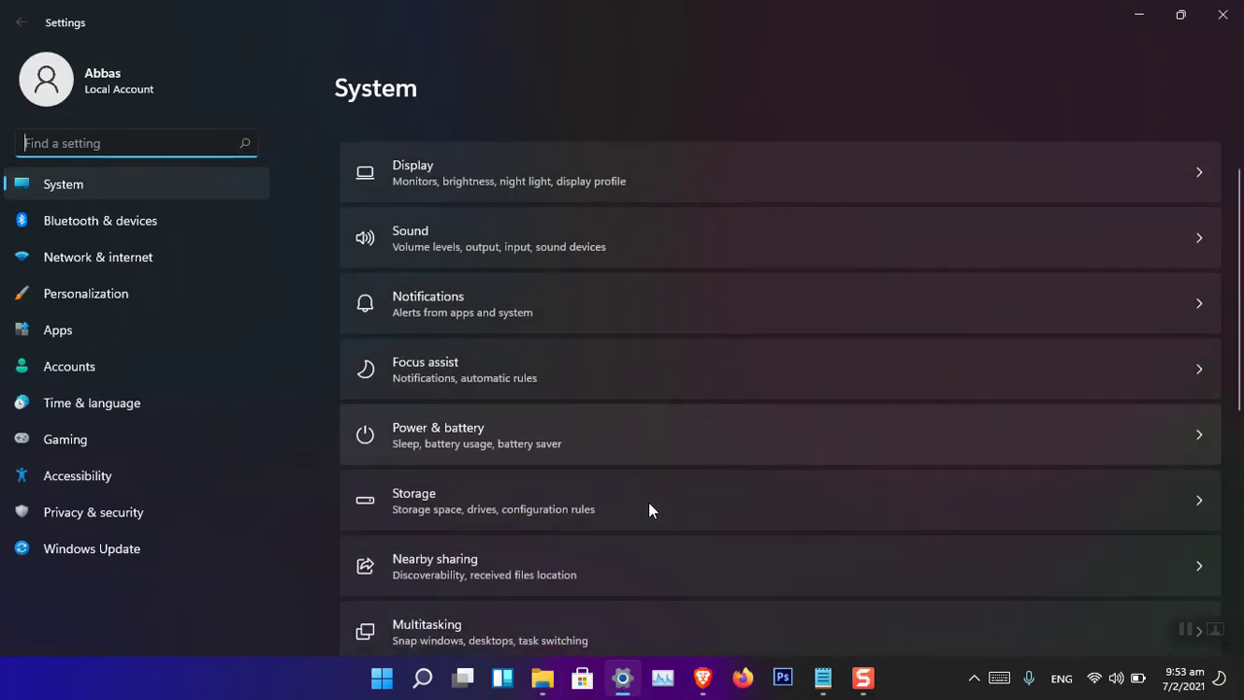
left_click(648, 503)
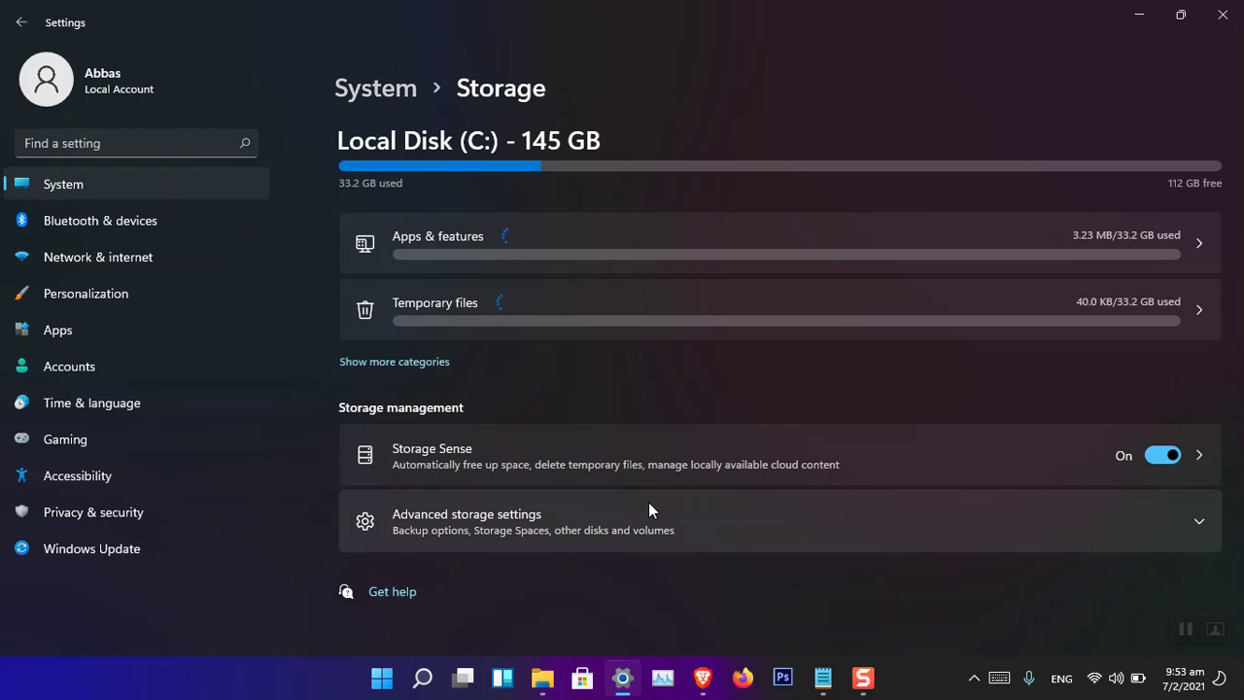
left_click(627, 522)
scroll(627, 522, "down", 3)
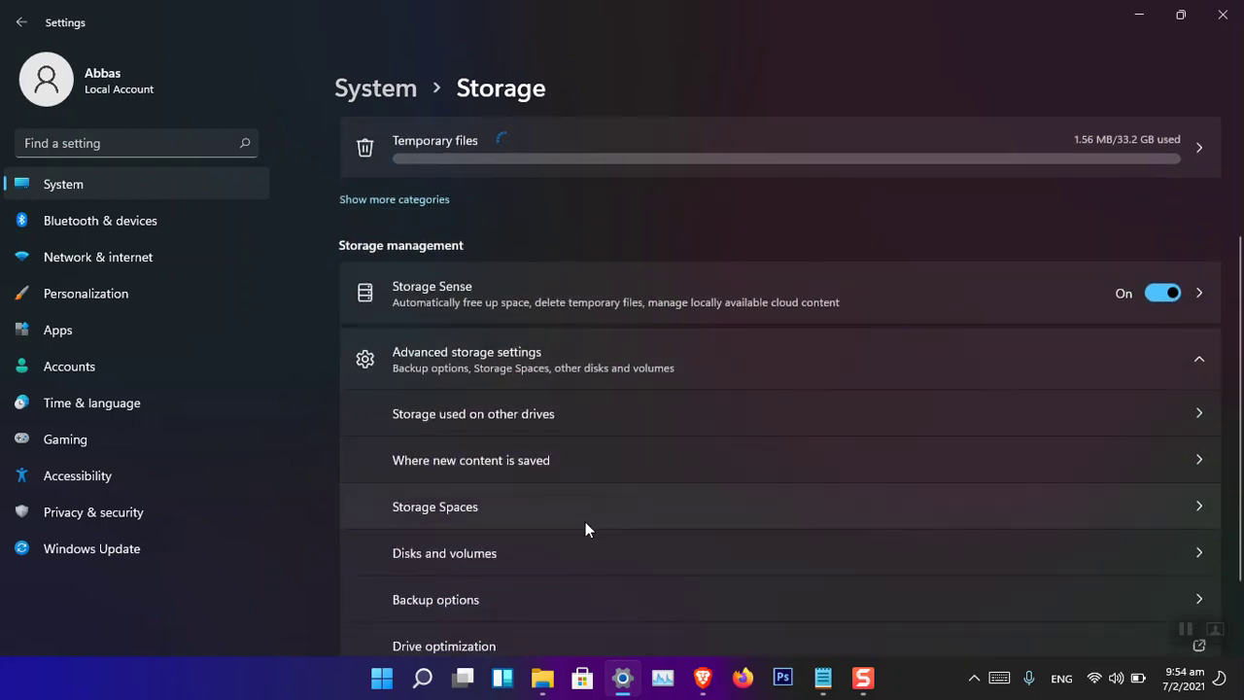
scroll(573, 533, "up", 1)
left_click(562, 546)
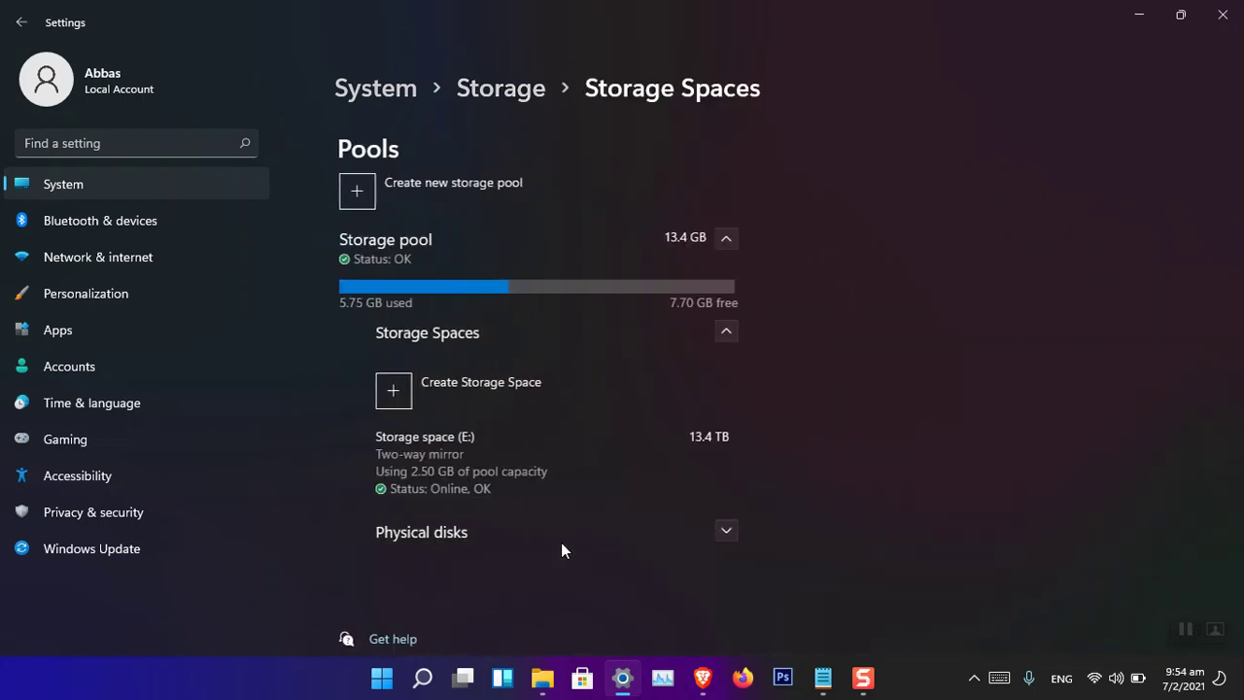
- Open the properties of the storage space on drive E: and delete the space with its volume
left_click(515, 488)
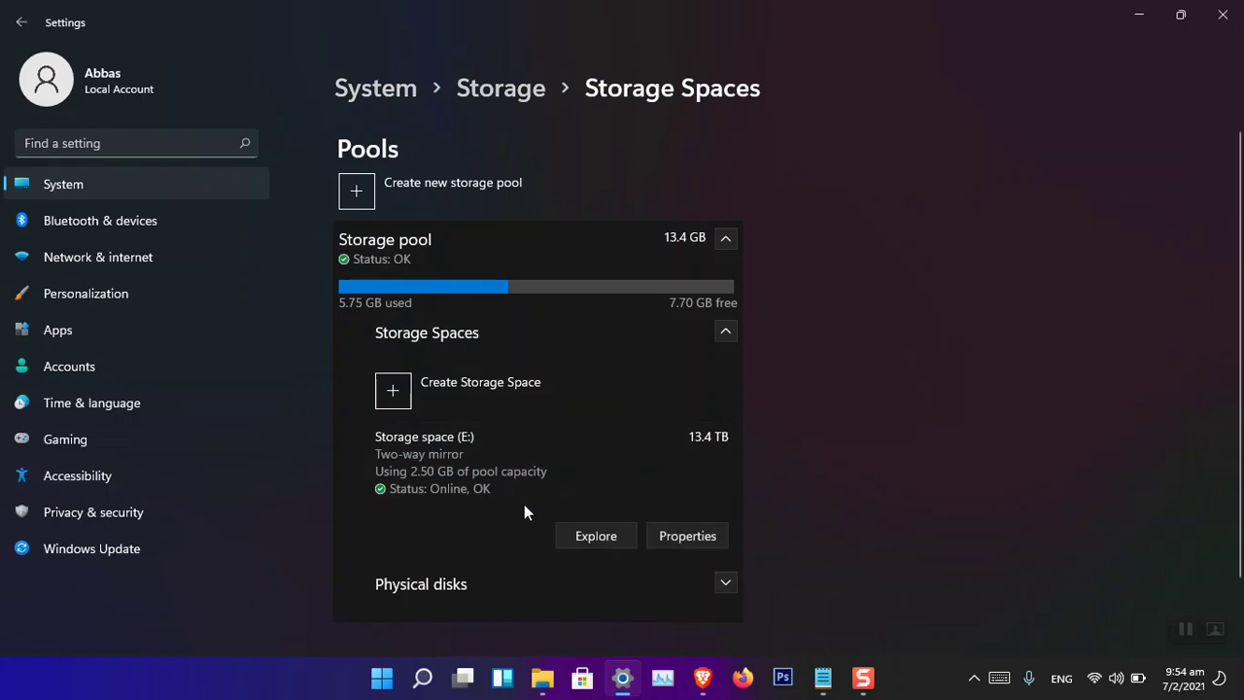
left_click(680, 536)
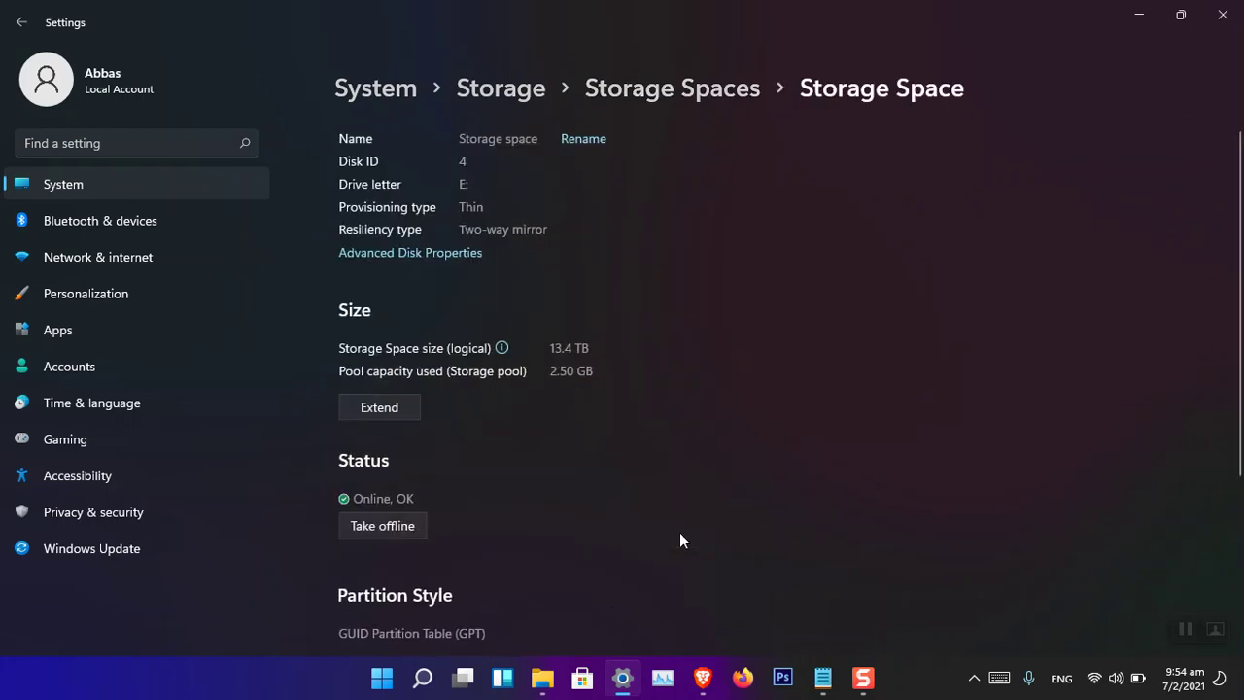
scroll(456, 395, "down", 3)
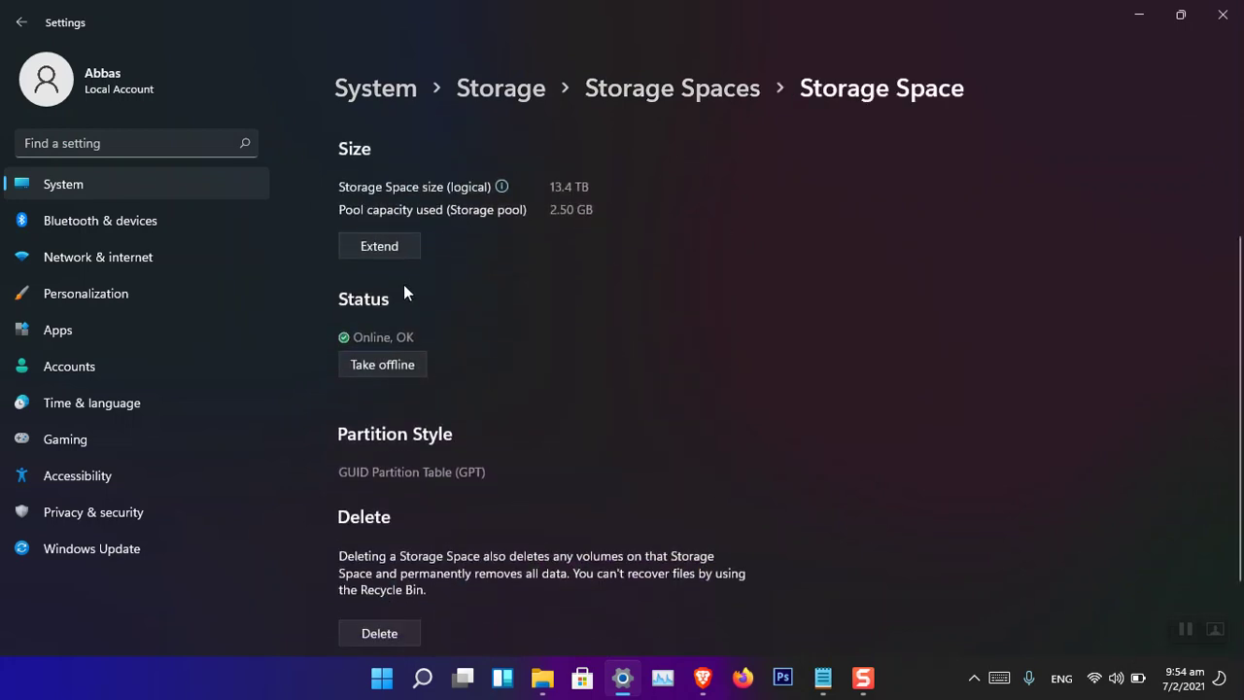
scroll(408, 389, "down", 2)
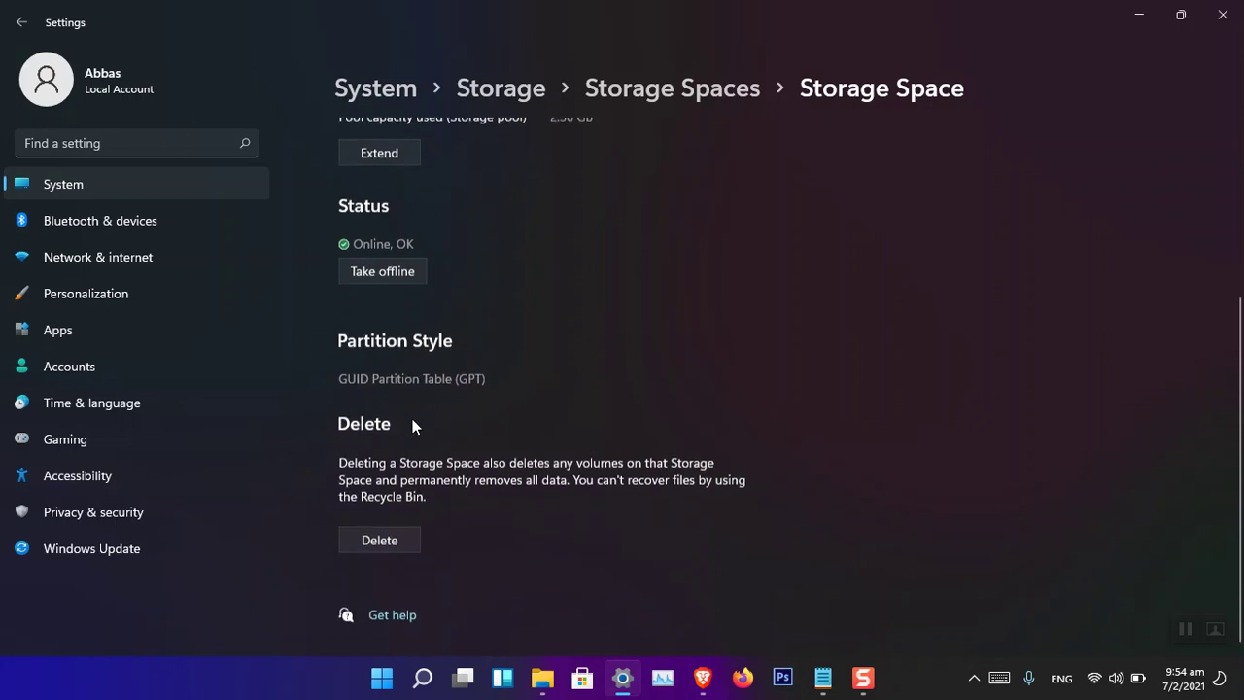
left_click(395, 539)
left_click(443, 488)
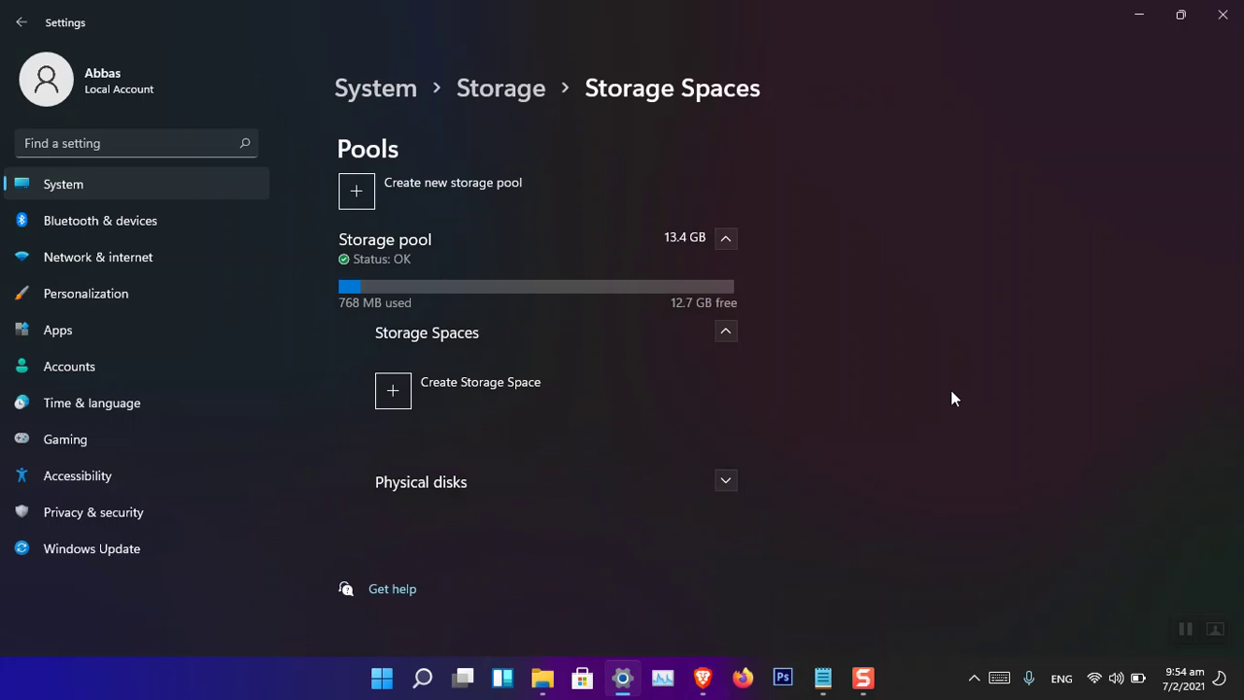
- Restore the Settings window to a smaller size and open Disk Management to check the listed disks
left_click_drag(809, 5, 672, 45)
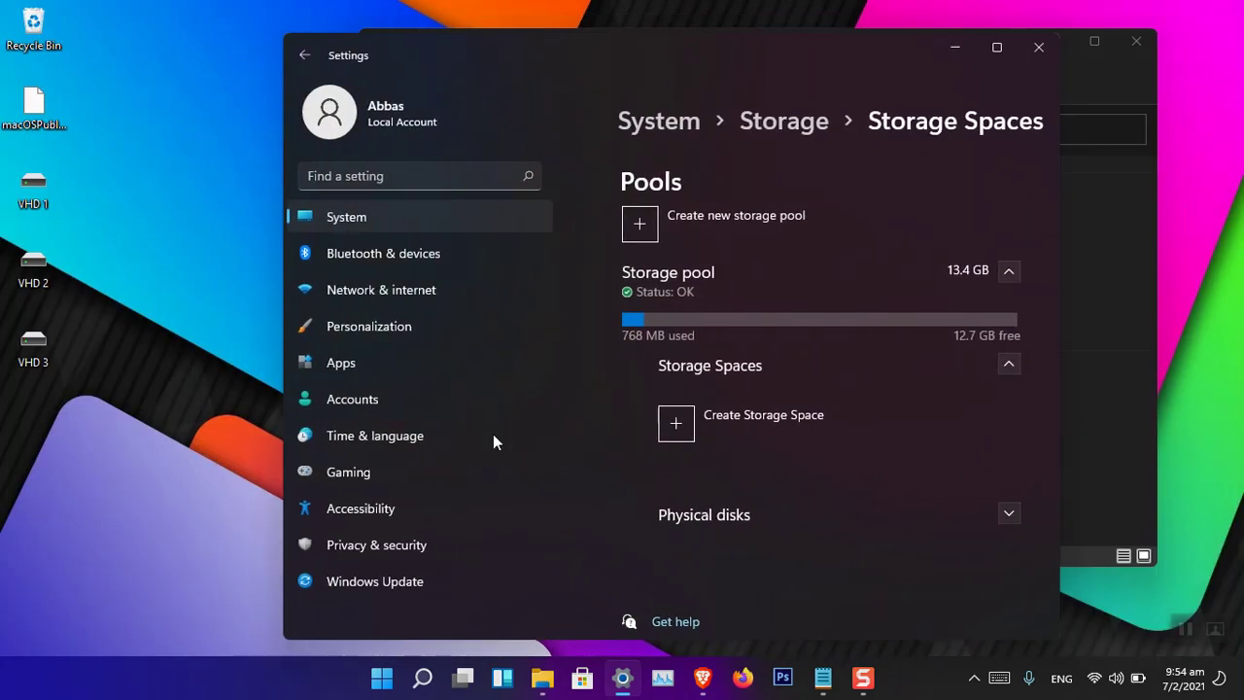
right_click(389, 684)
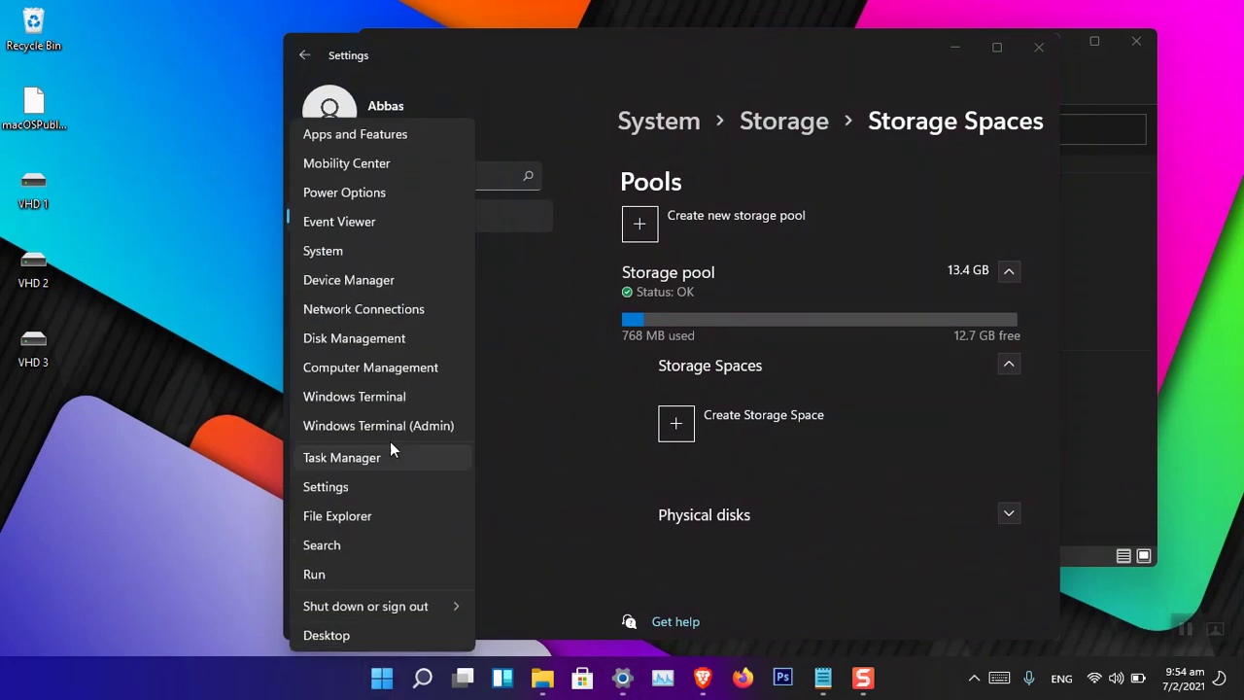
left_click(420, 339)
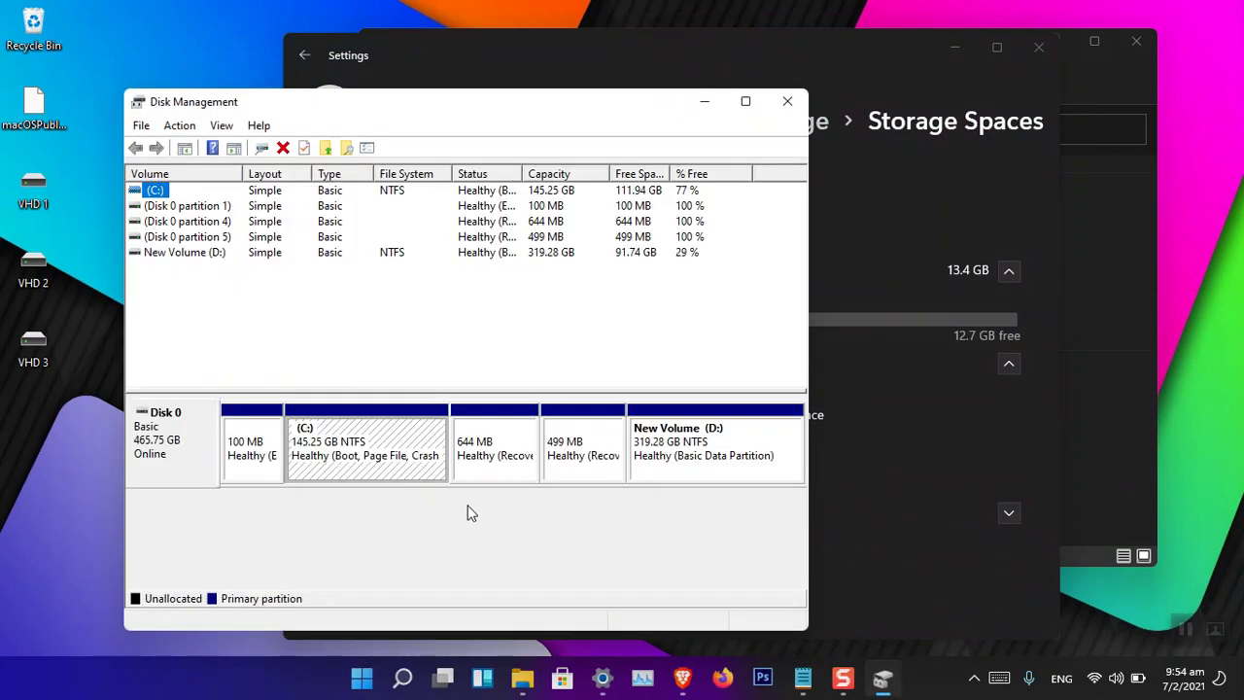
left_click(468, 507)
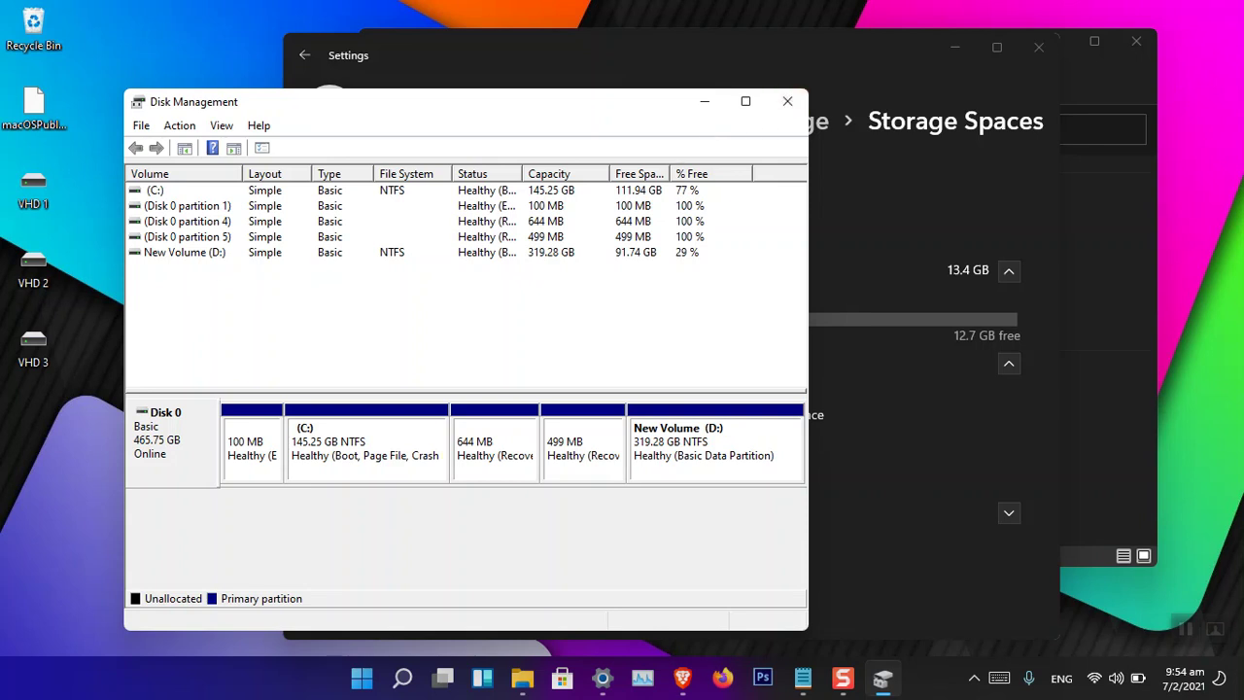
- Try to delete the VHD 1 disk image from the desktop, and close Disk Management
right_click(43, 185)
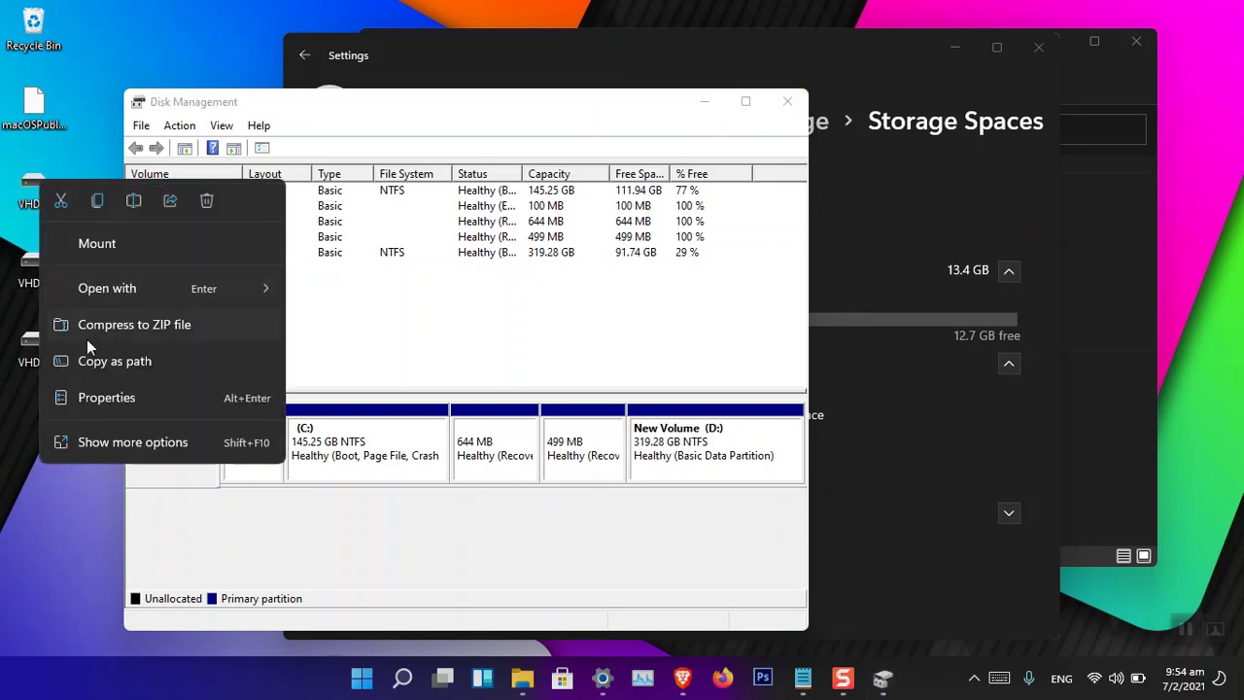
left_click(138, 236)
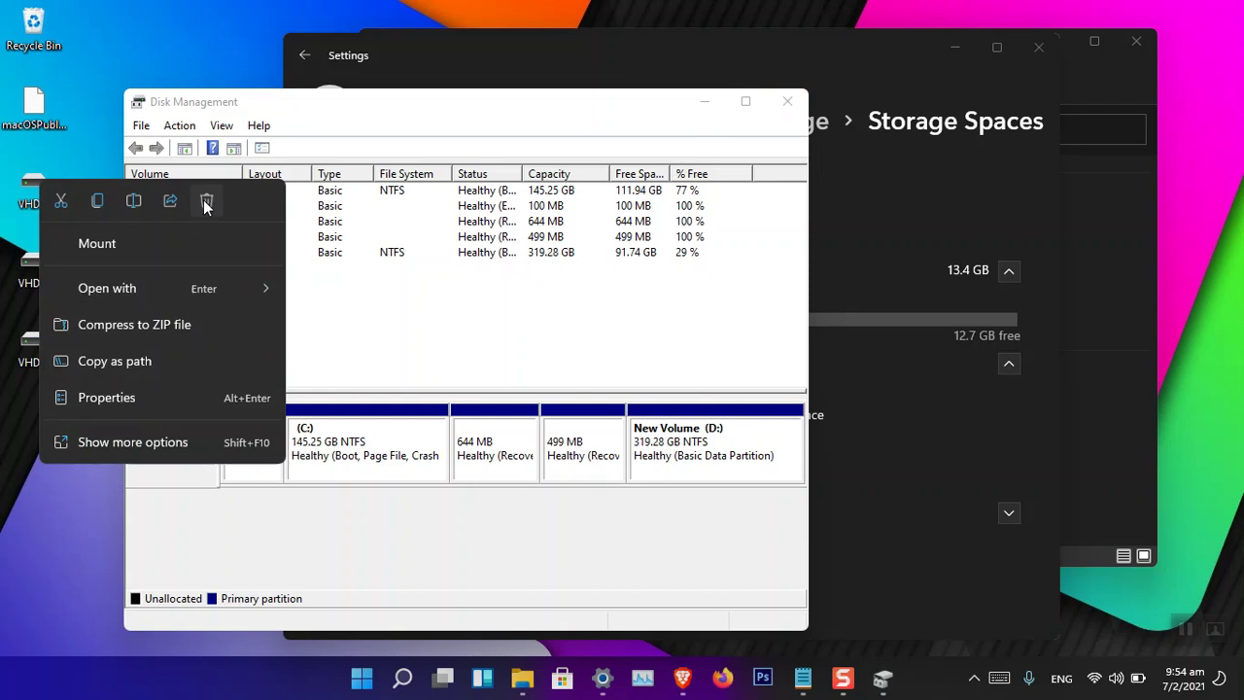
left_click(666, 243)
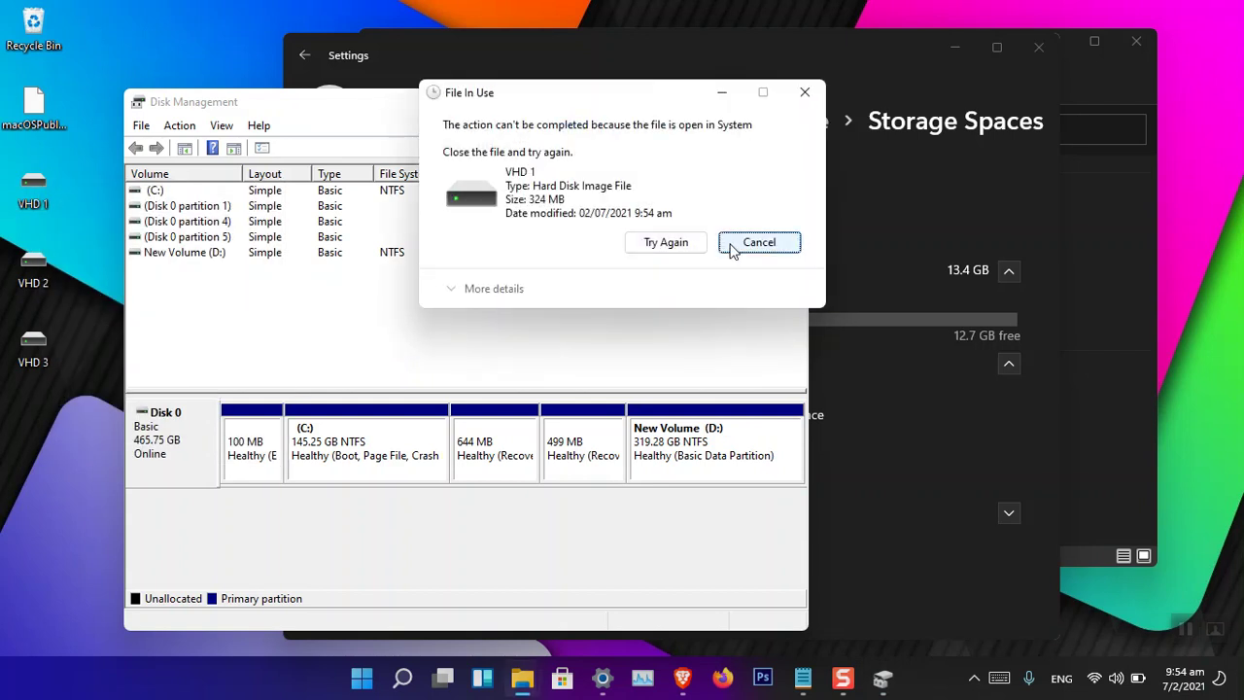
left_click(680, 248)
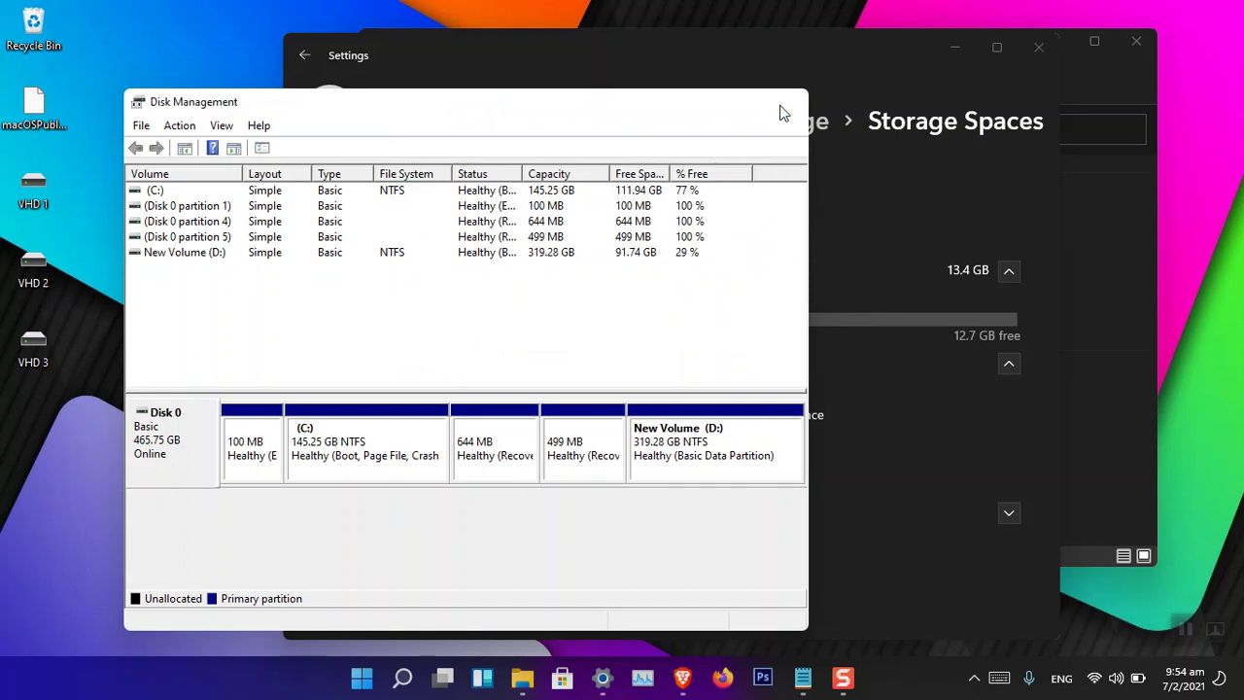
left_click(786, 103)
- Expand the physical disks of the storage pool and review the virtual disks it contains
scroll(800, 435, "down", 1)
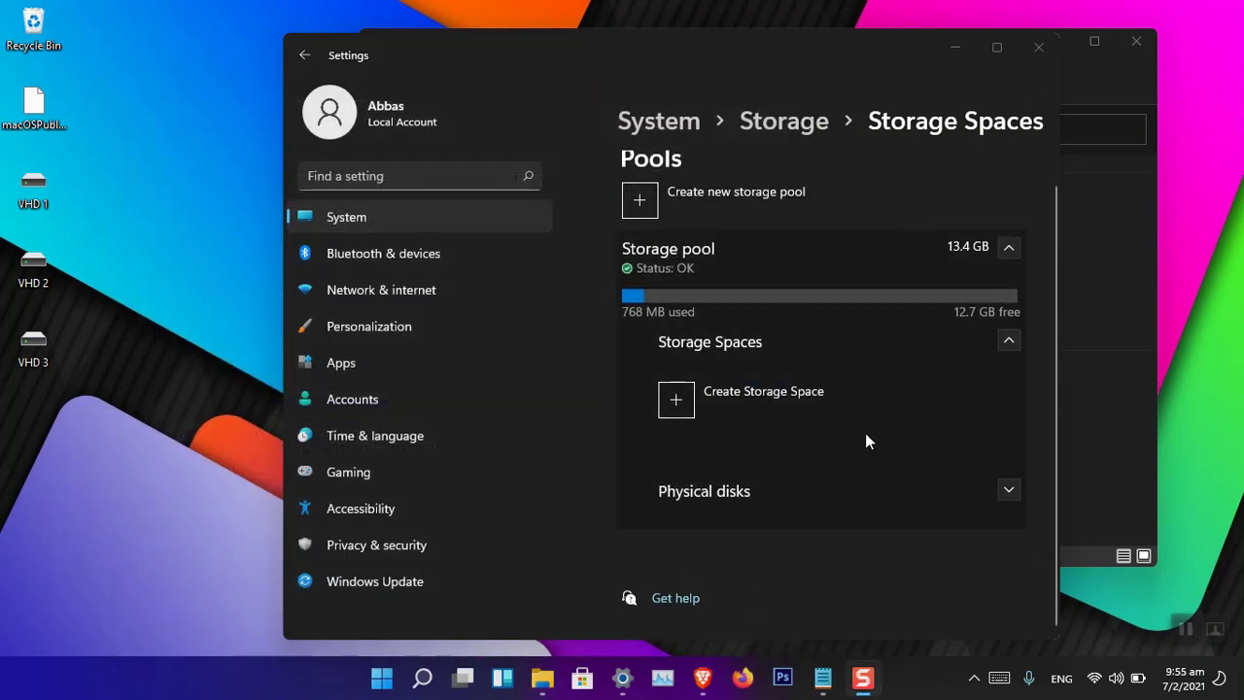
left_click(1009, 489)
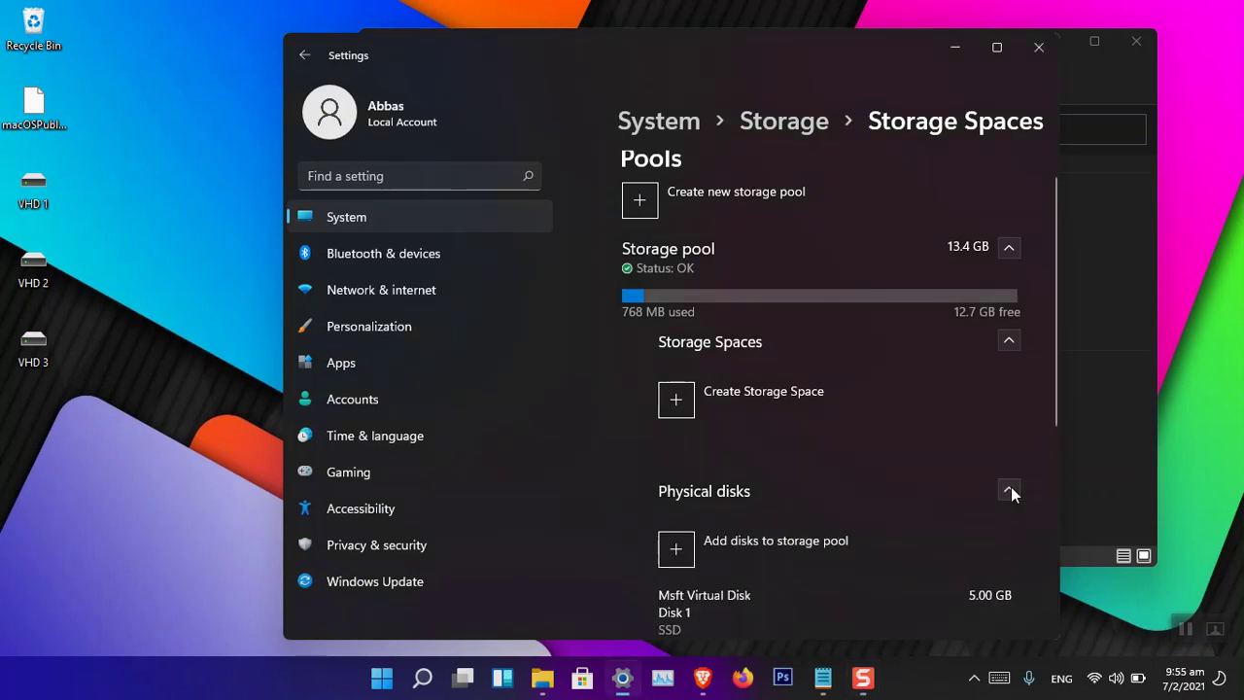
scroll(996, 389, "down", 3)
scroll(977, 365, "down", 2)
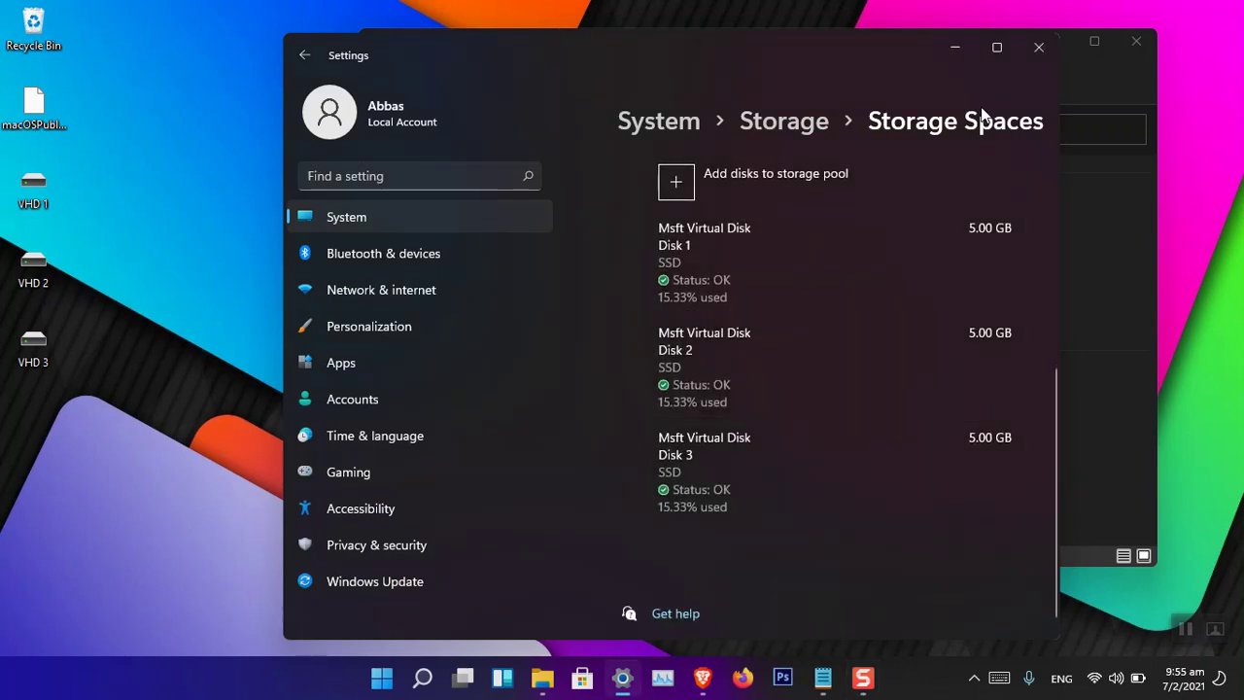
- Move the Settings window clear of the desktop icons and check the options available for the VHD 1 disk image
left_click(996, 46)
left_click_drag(757, 17, 757, 42)
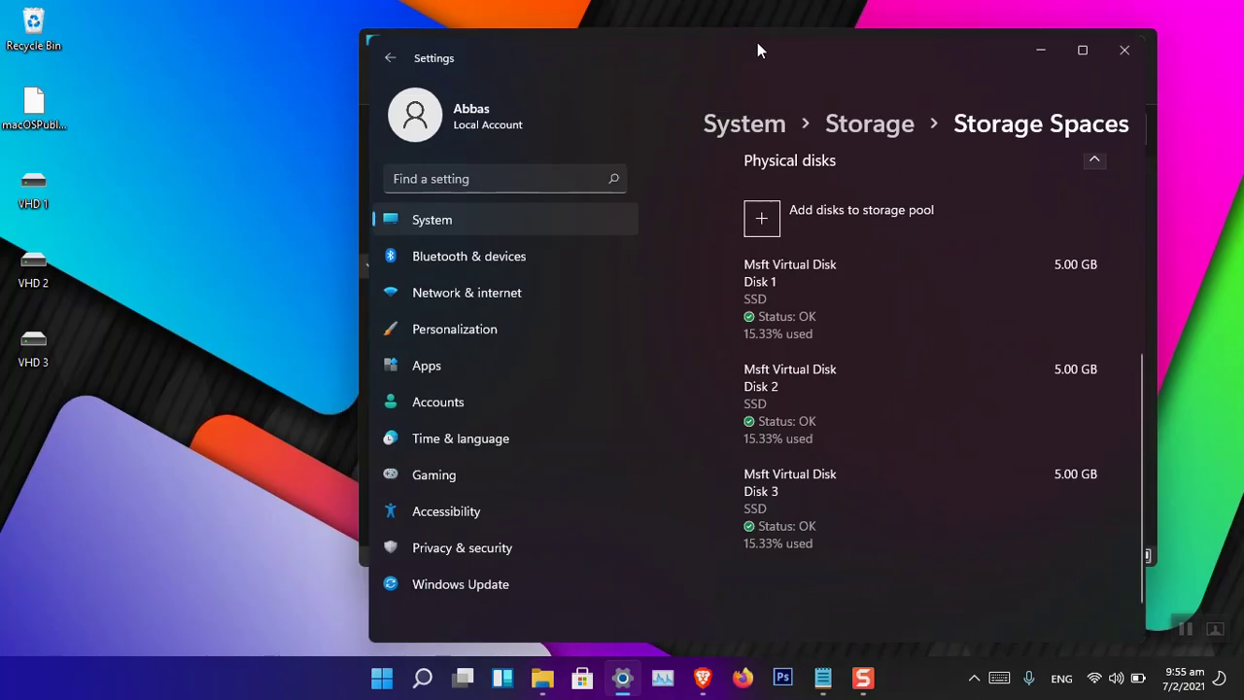
right_click(33, 192)
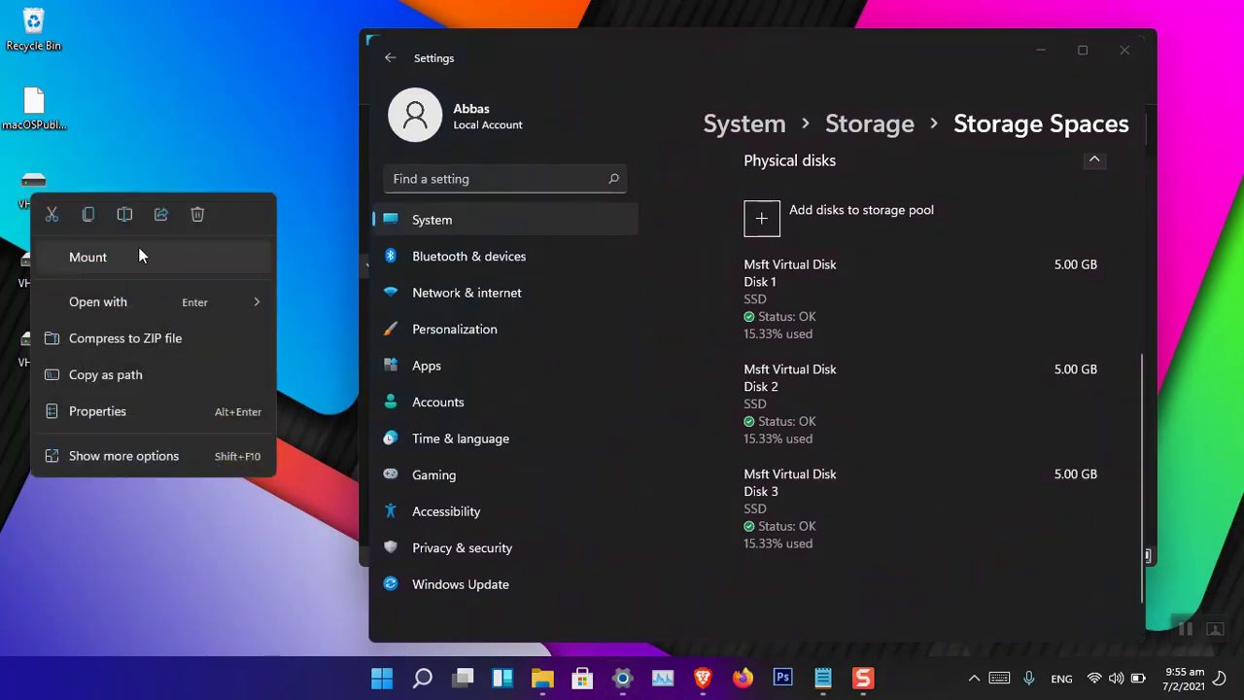
key("Escape")
- Open the properties of Disk 1 in the storage pool, prepare it for removal and remove it from the pool
left_click(759, 242)
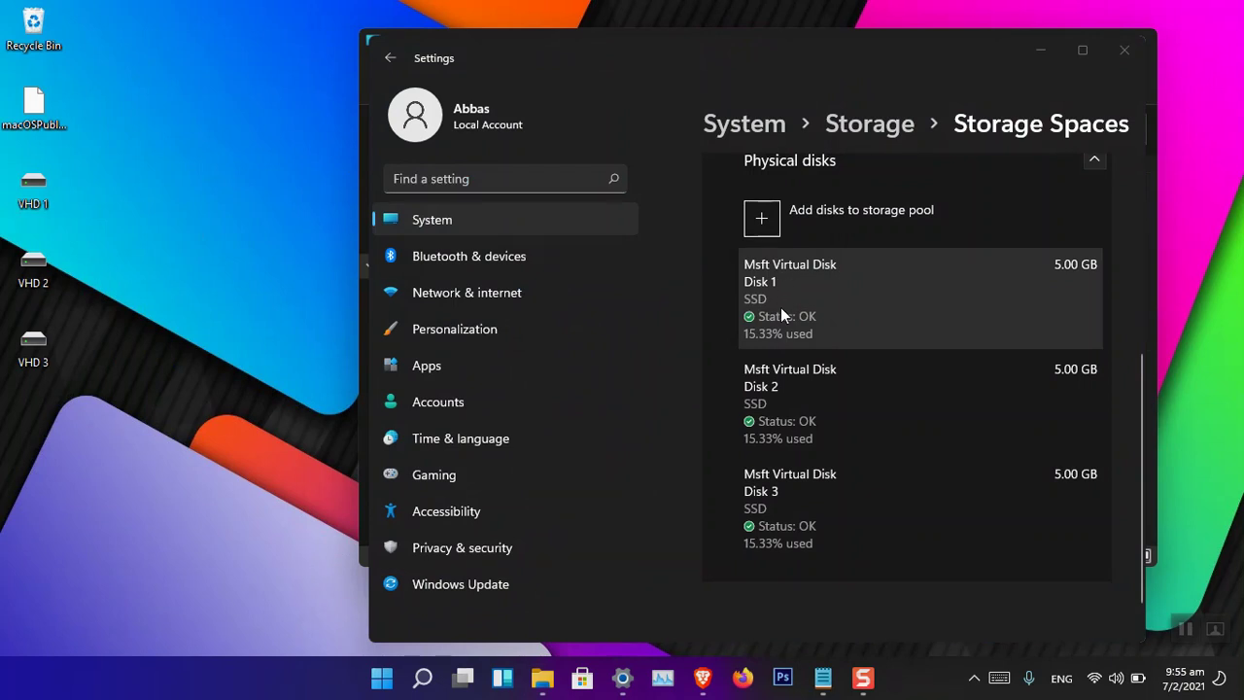
left_click(865, 298)
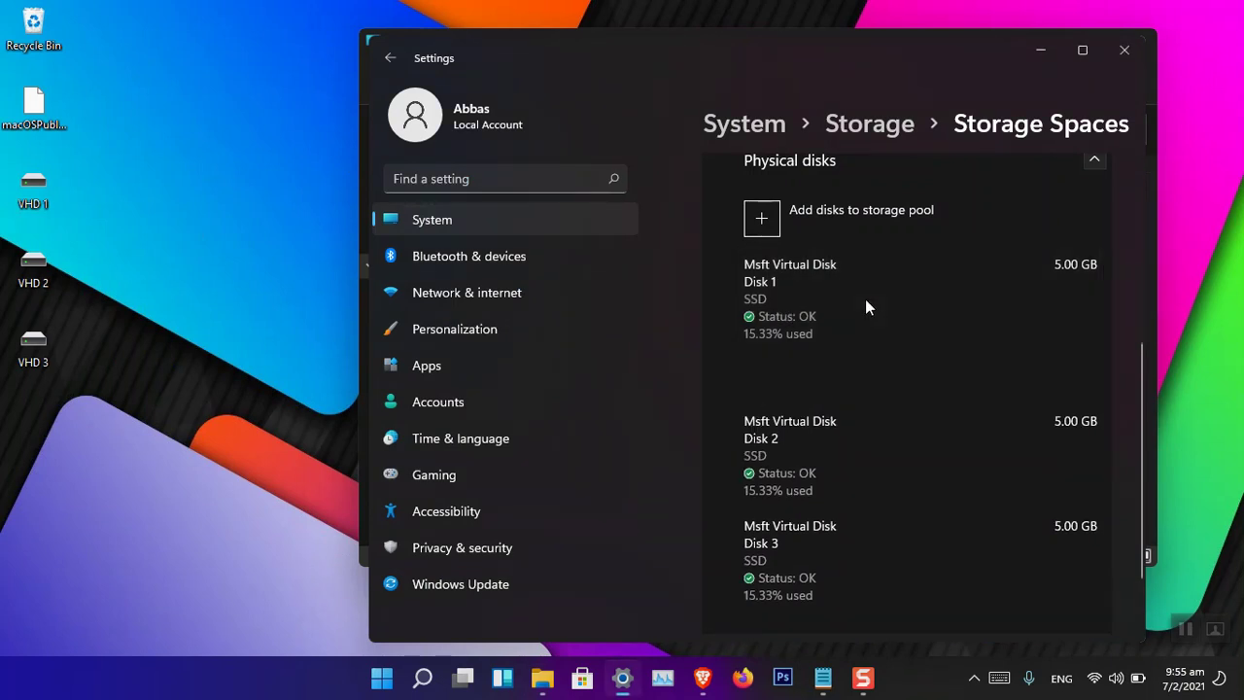
left_click(1055, 381)
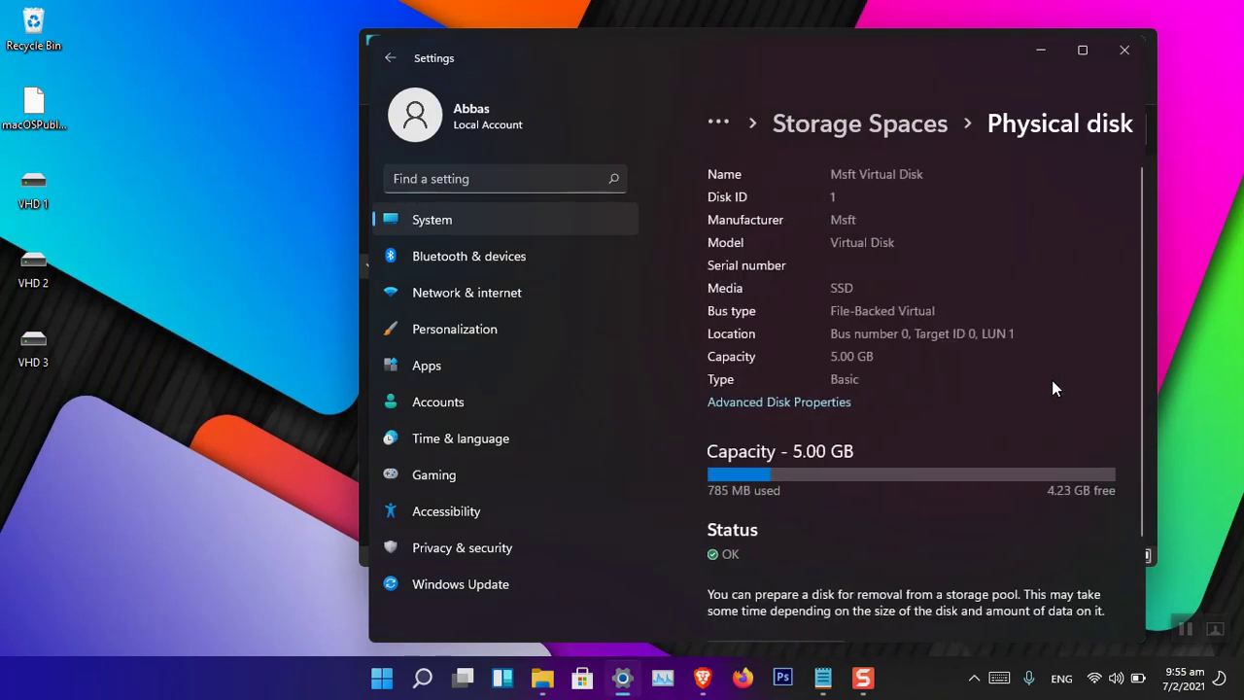
double_click(1065, 69)
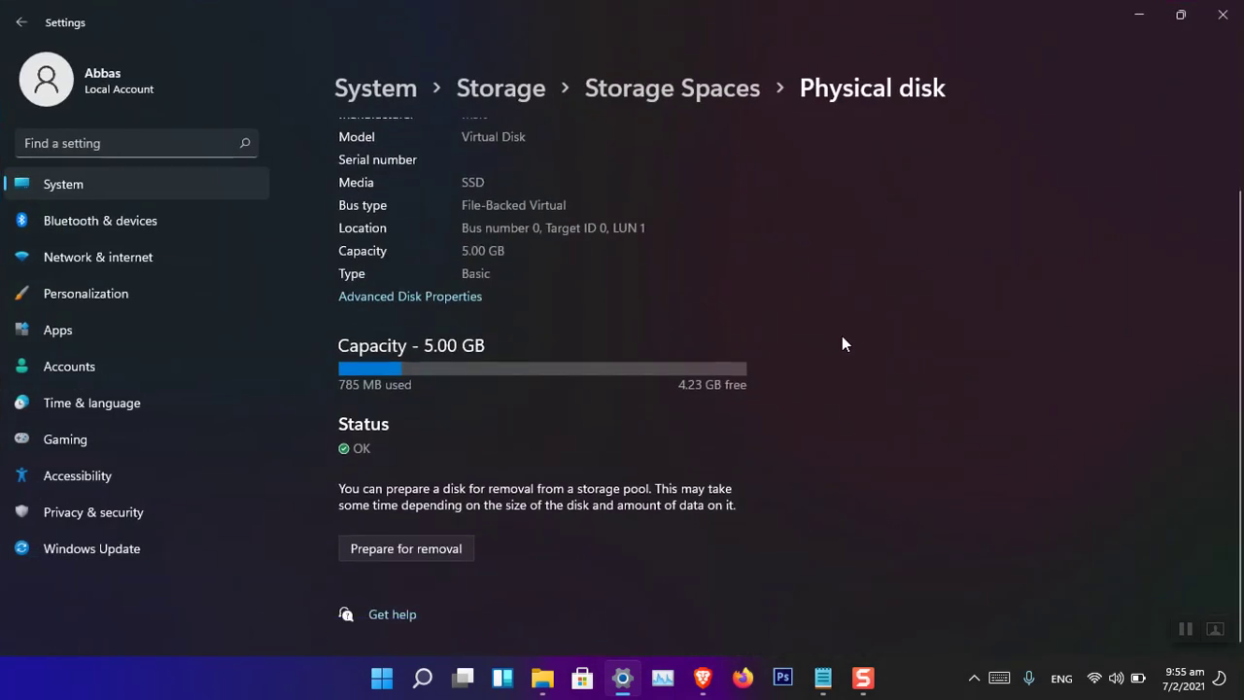
left_click(422, 550)
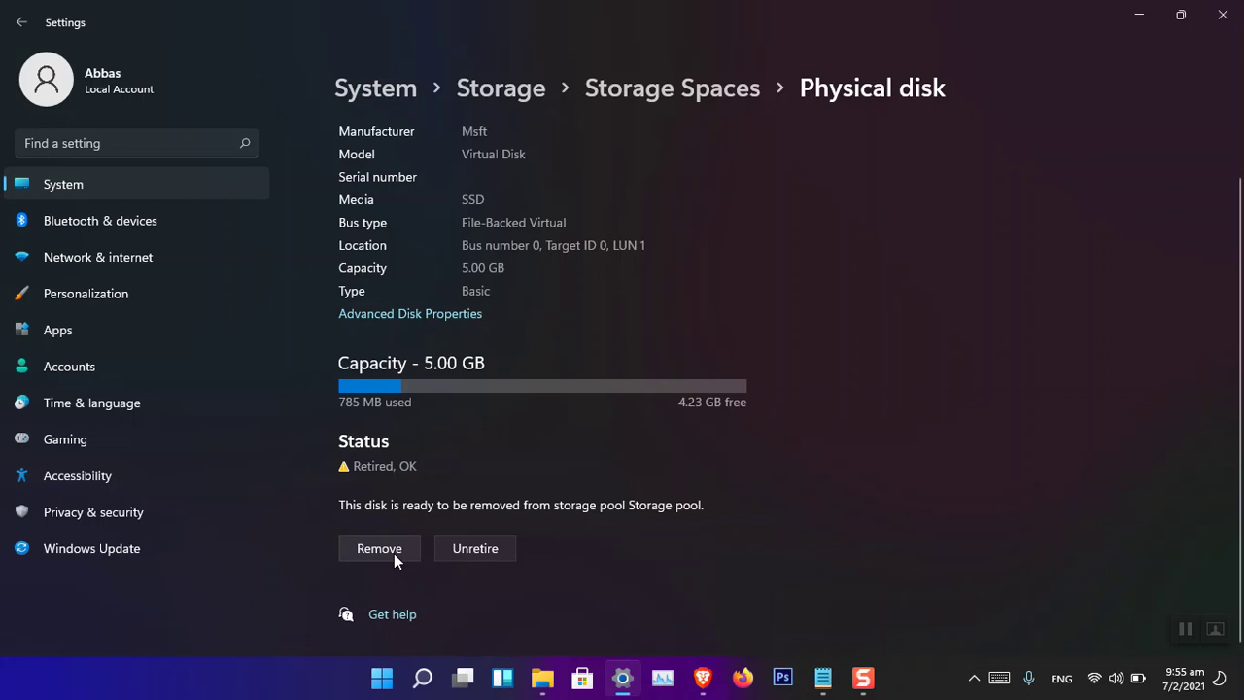
left_click(393, 553)
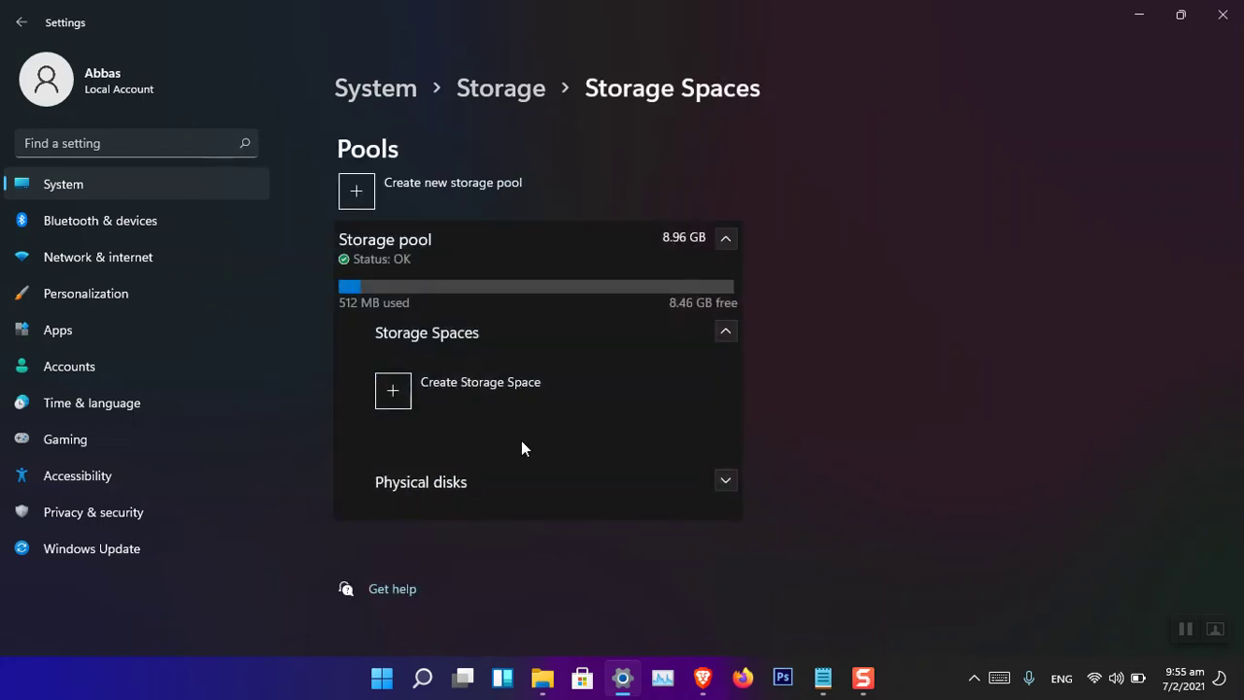
- Open the properties of Disk 2 among the pool's physical disks, prepare it for removal and remove it
left_click(725, 482)
scroll(692, 486, "down", 3)
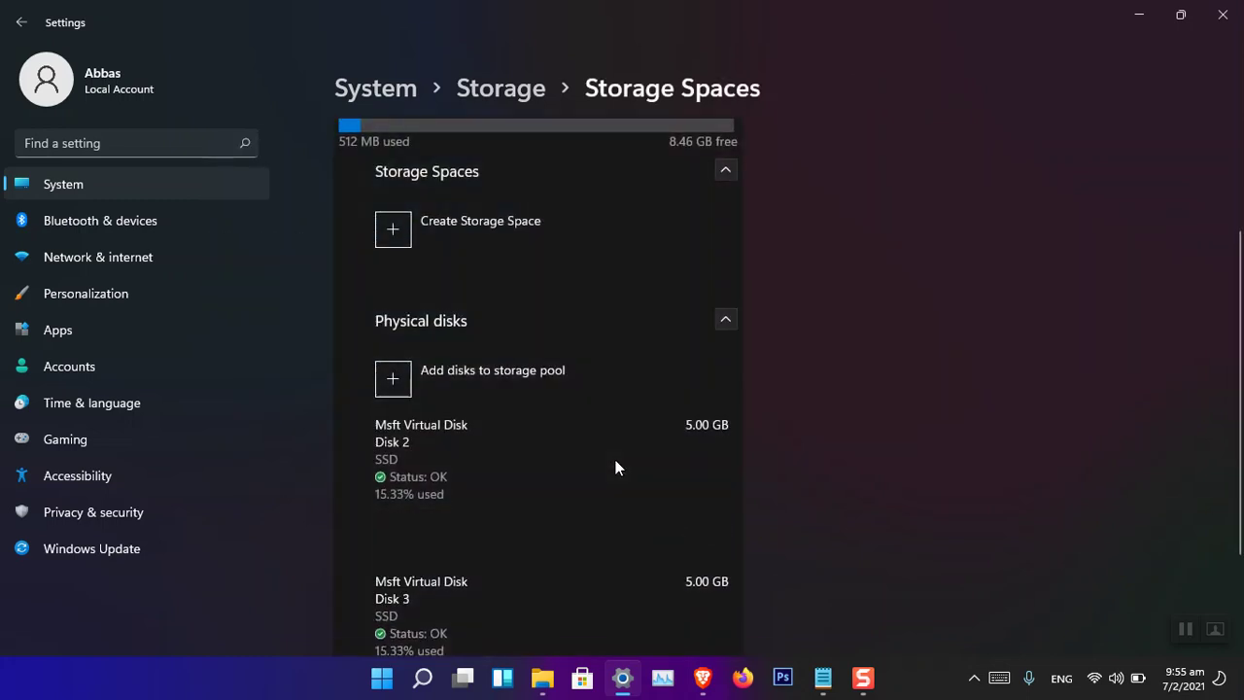
left_click(685, 406)
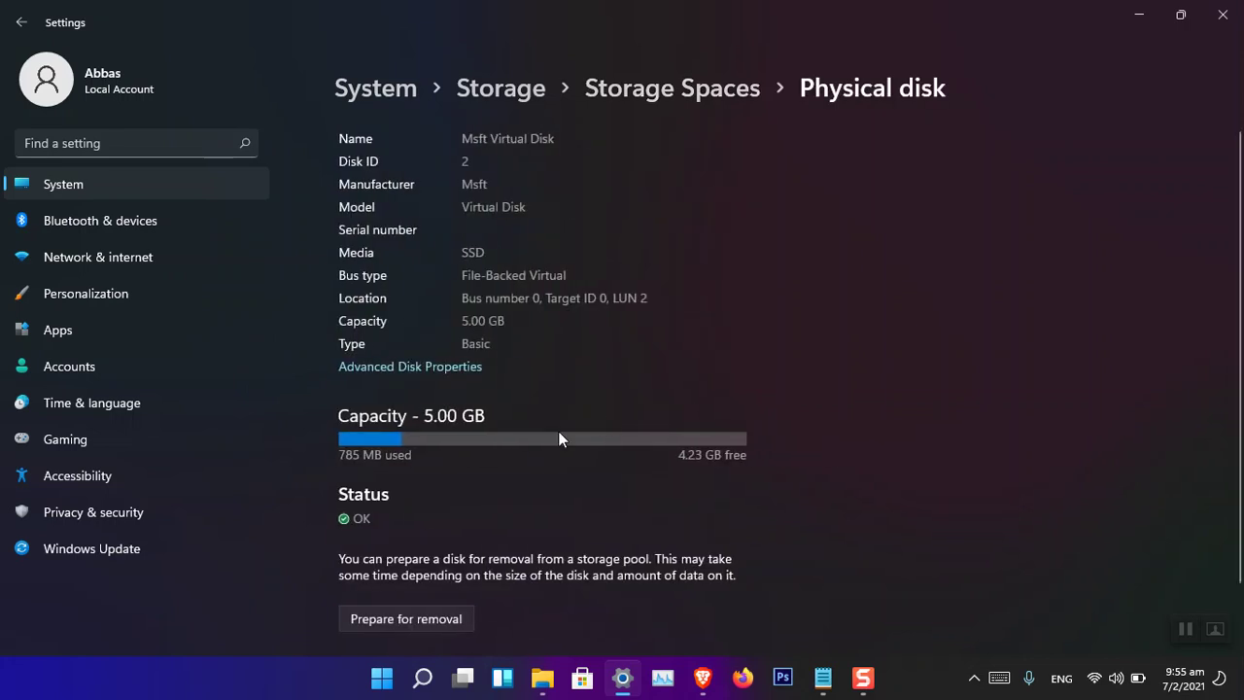
scroll(507, 461, "down", 1)
left_click(429, 551)
left_click(393, 551)
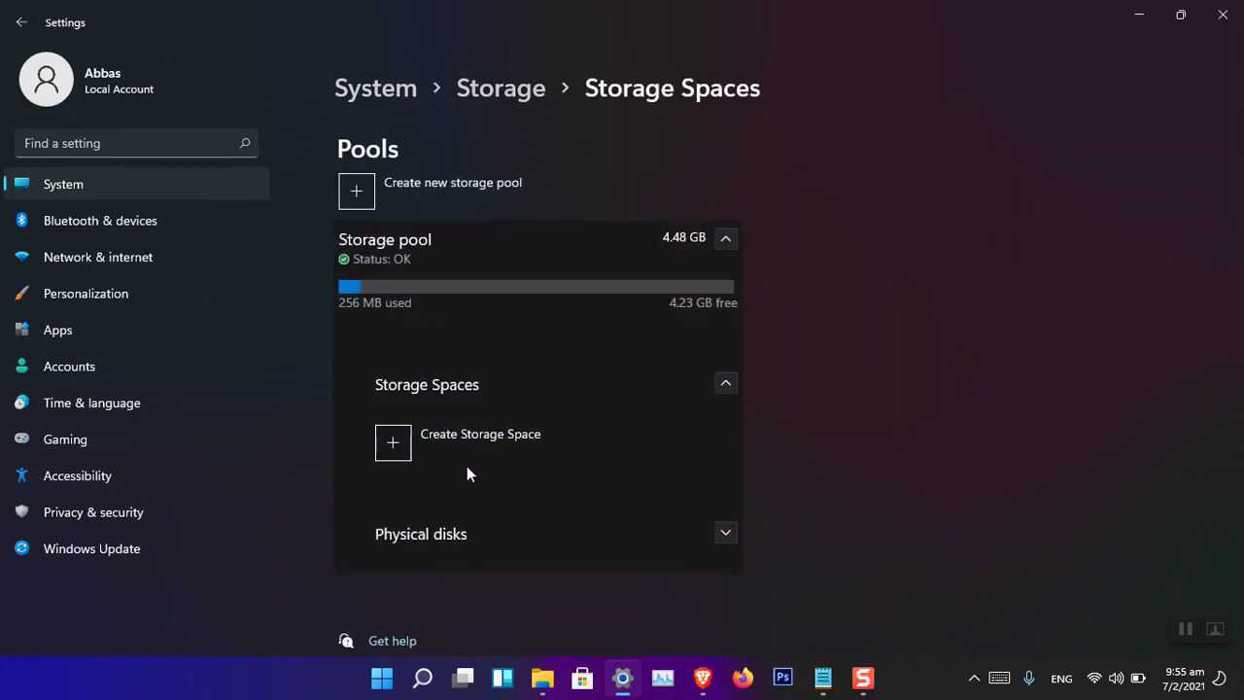
- Prepare Disk 3, the last physical disk in the storage pool, for removal and remove it
left_click(726, 531)
scroll(684, 518, "down", 3)
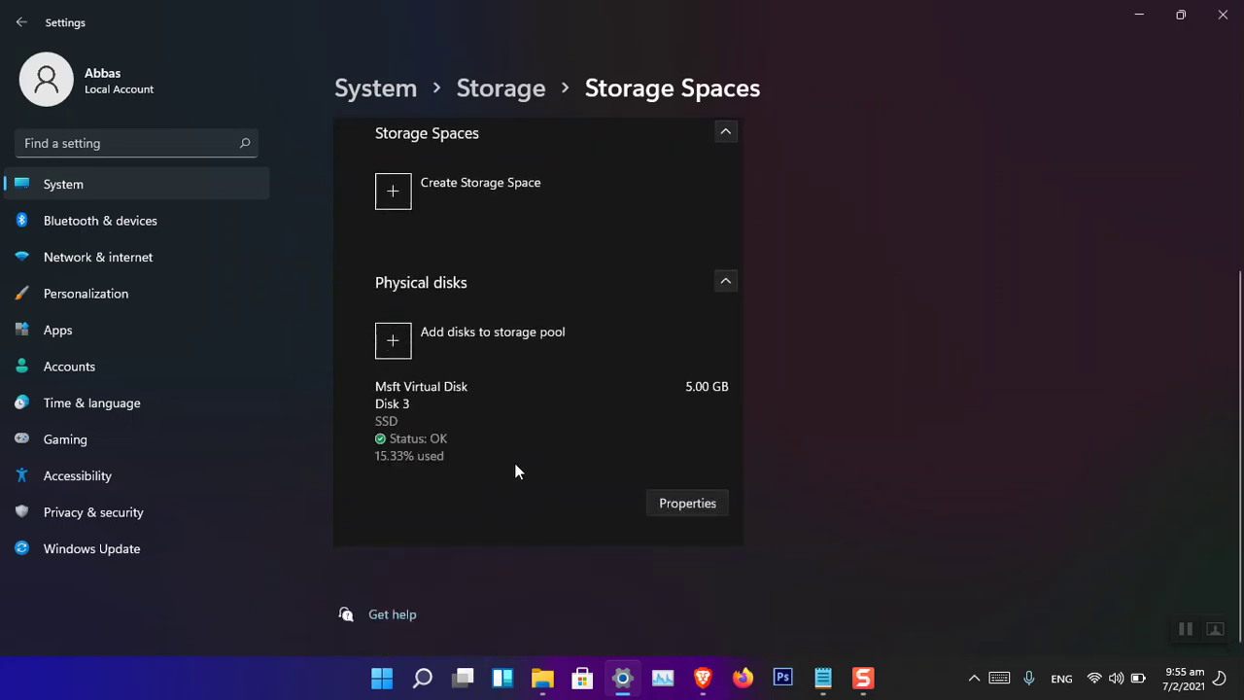
left_click(684, 504)
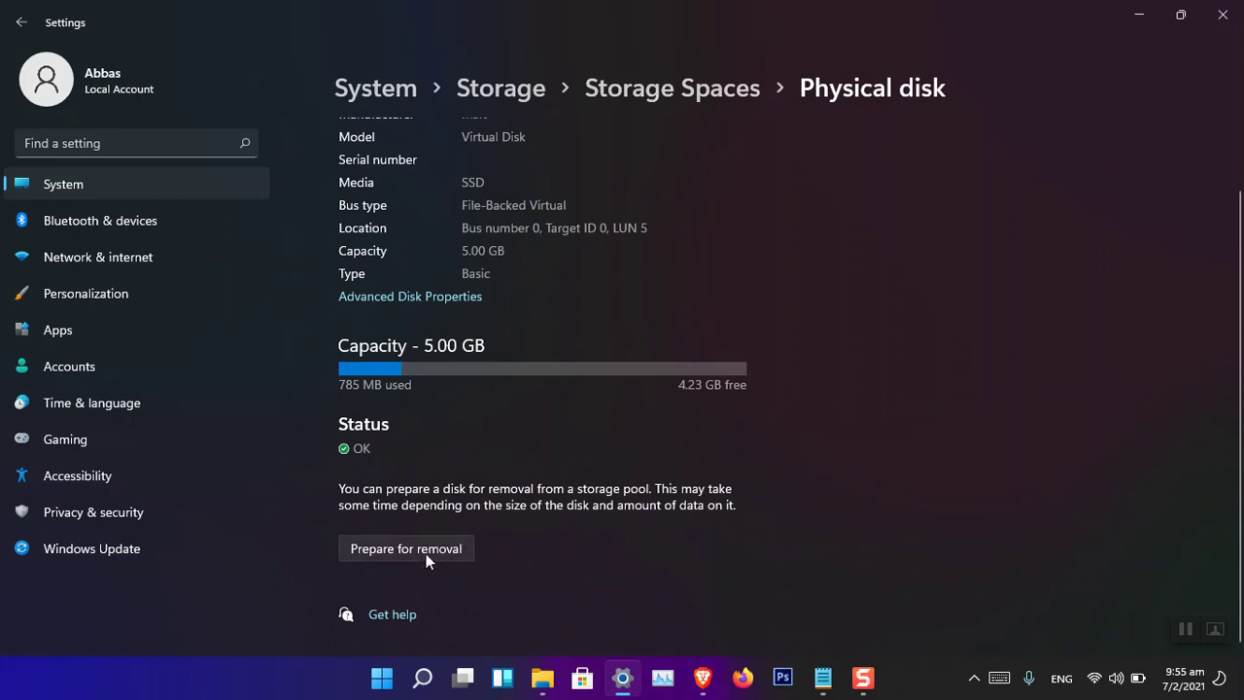
left_click(419, 550)
left_click(389, 551)
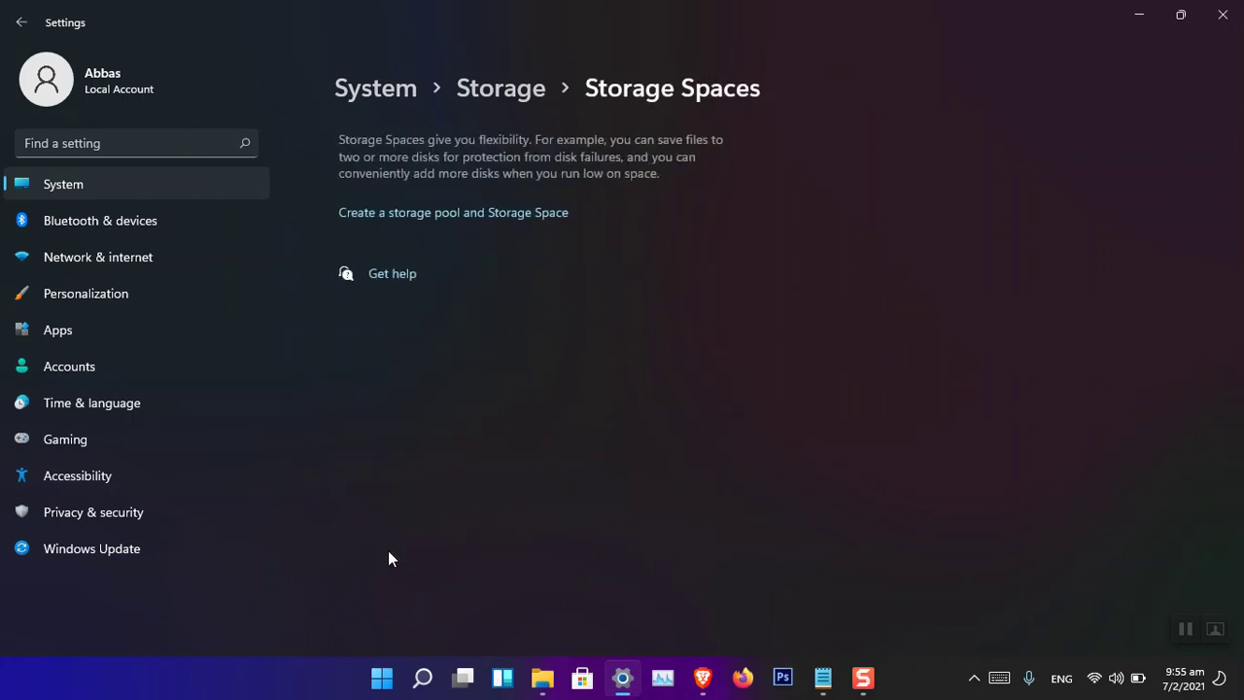
- Restore the Settings window to a smaller size, try to delete the VHD 1 disk image from the desktop, and cancel
left_click_drag(613, 20, 806, 48)
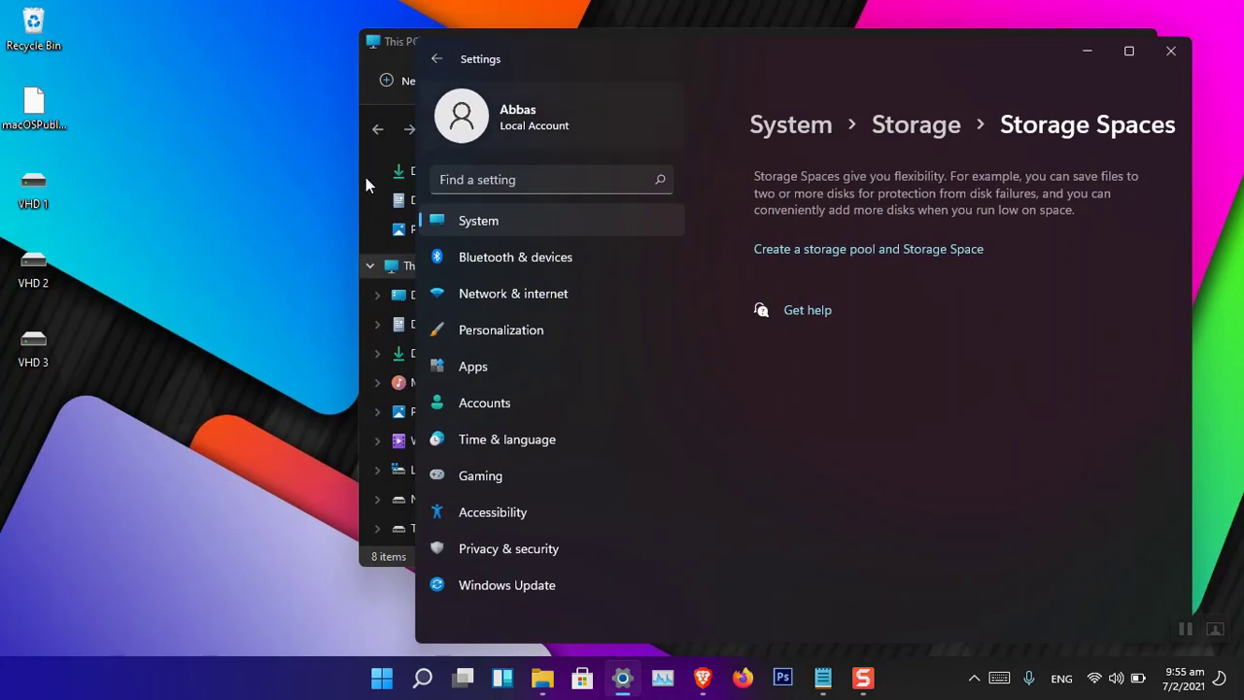
right_click(33, 186)
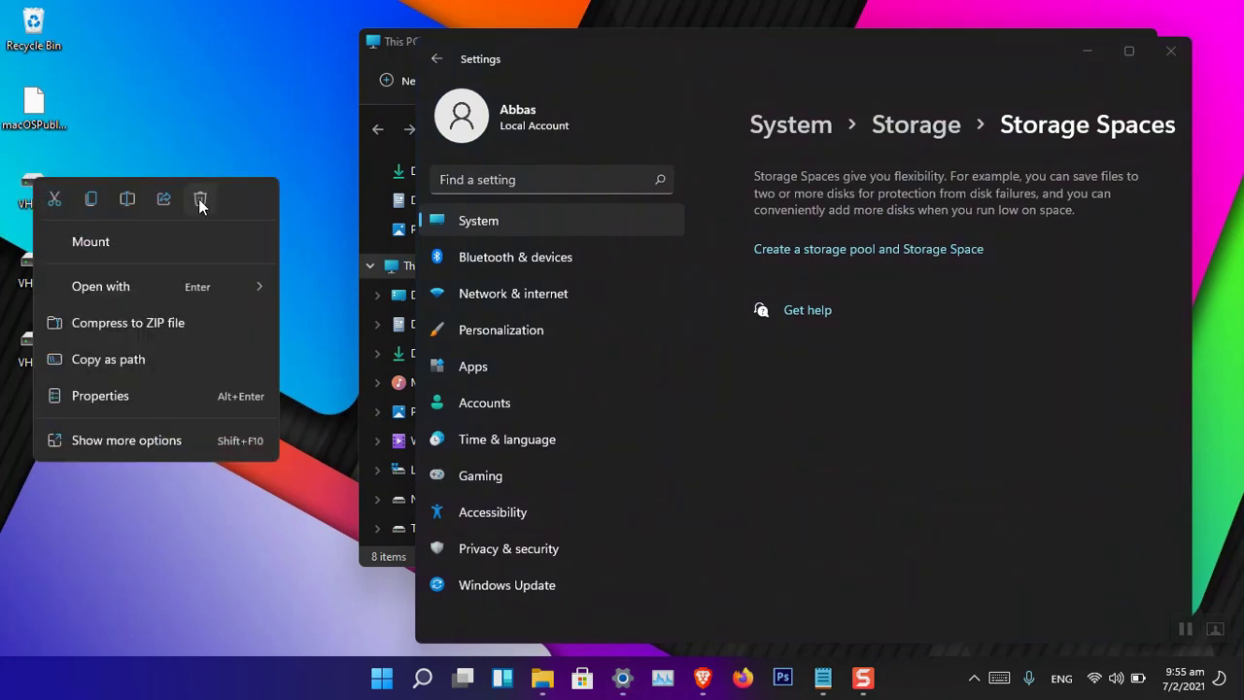
key("Escape")
key("Delete")
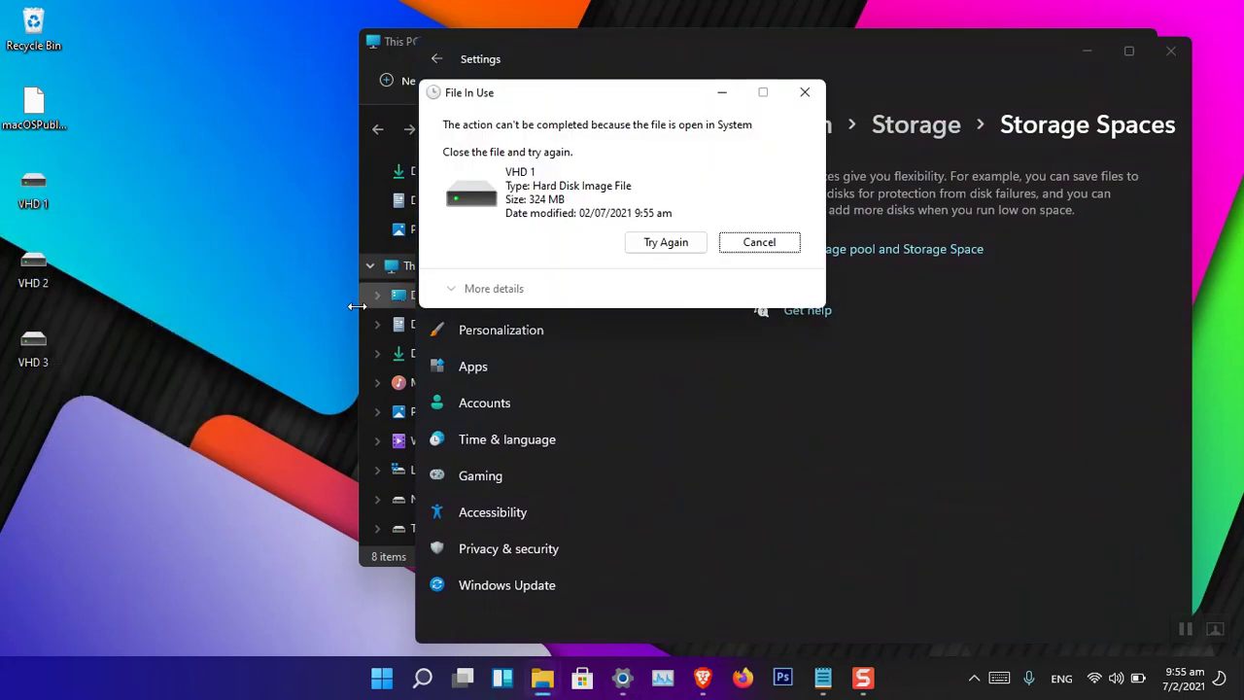
left_click(687, 249)
left_click(746, 251)
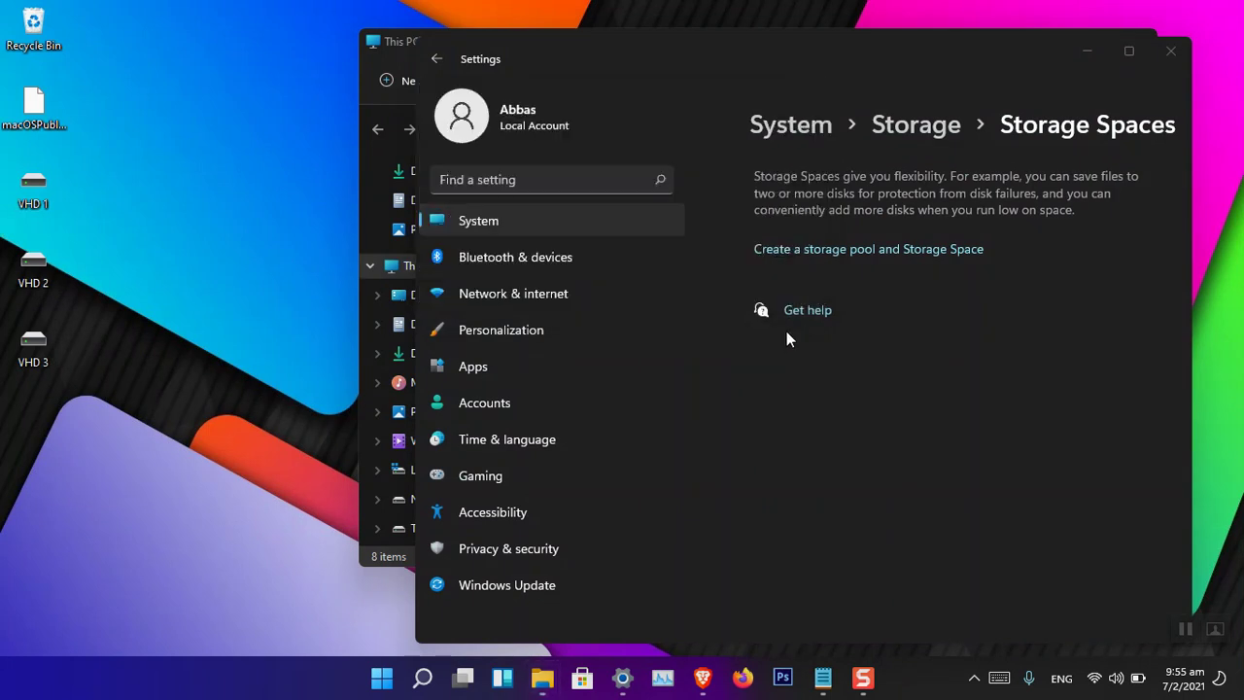
- Open the new storage pool dialog in Storage Spaces to check the available disks, and cancel it
left_click(1129, 52)
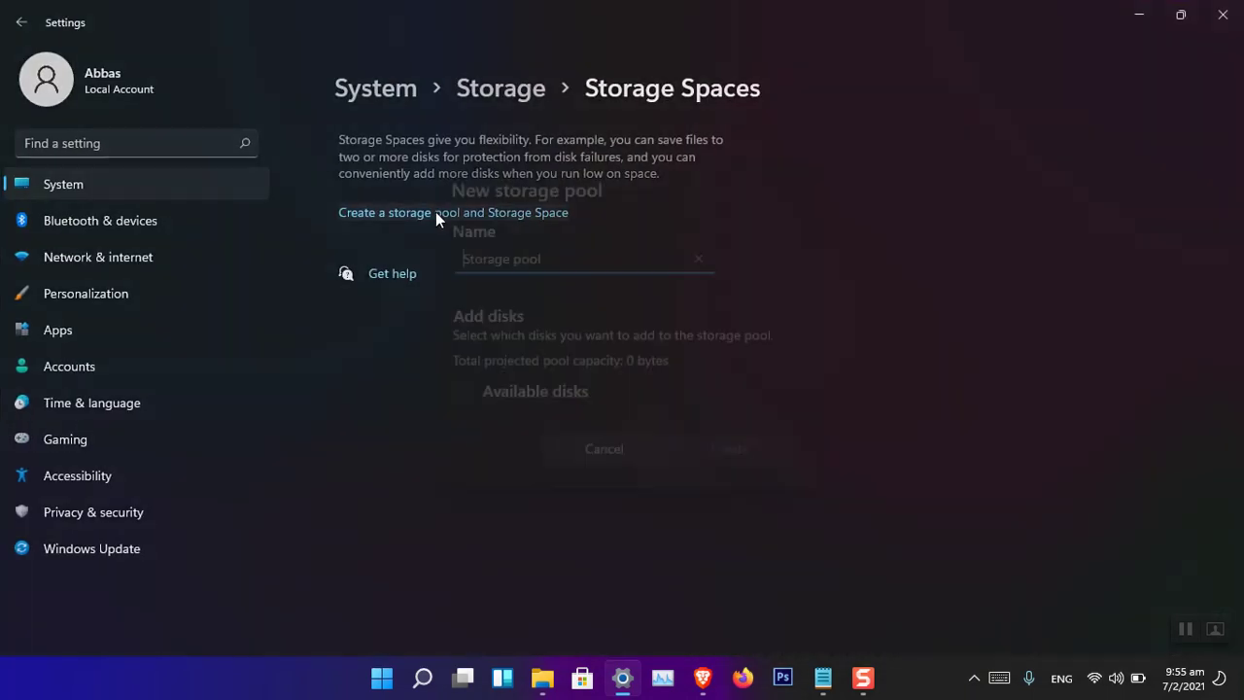
left_click(435, 212)
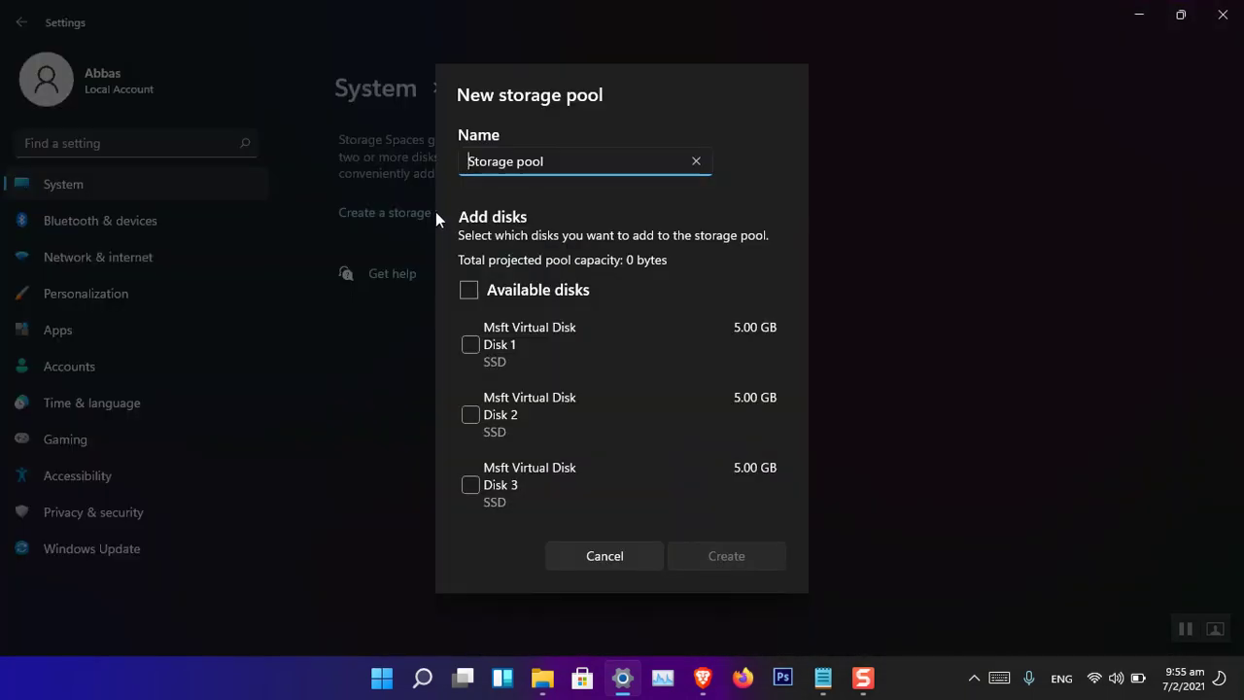
left_click(606, 555)
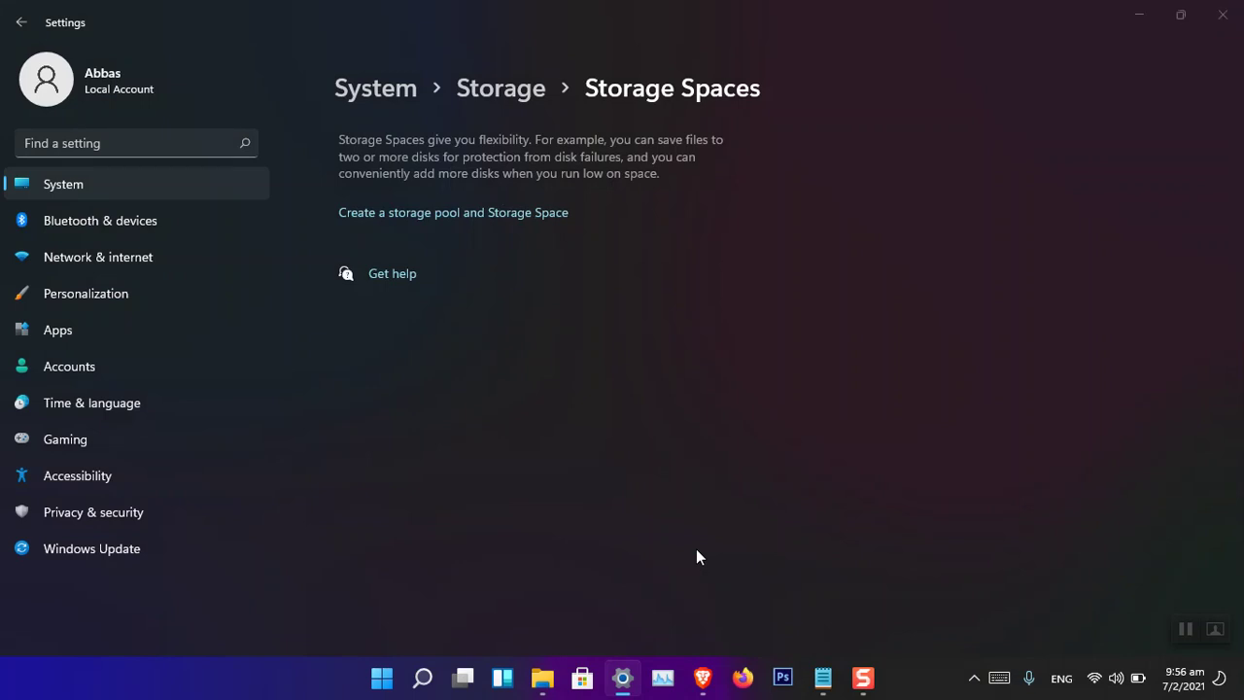
- Open Storage Spaces in Control Panel to check for remaining pools, and close it
key("super+r")
key("Return")
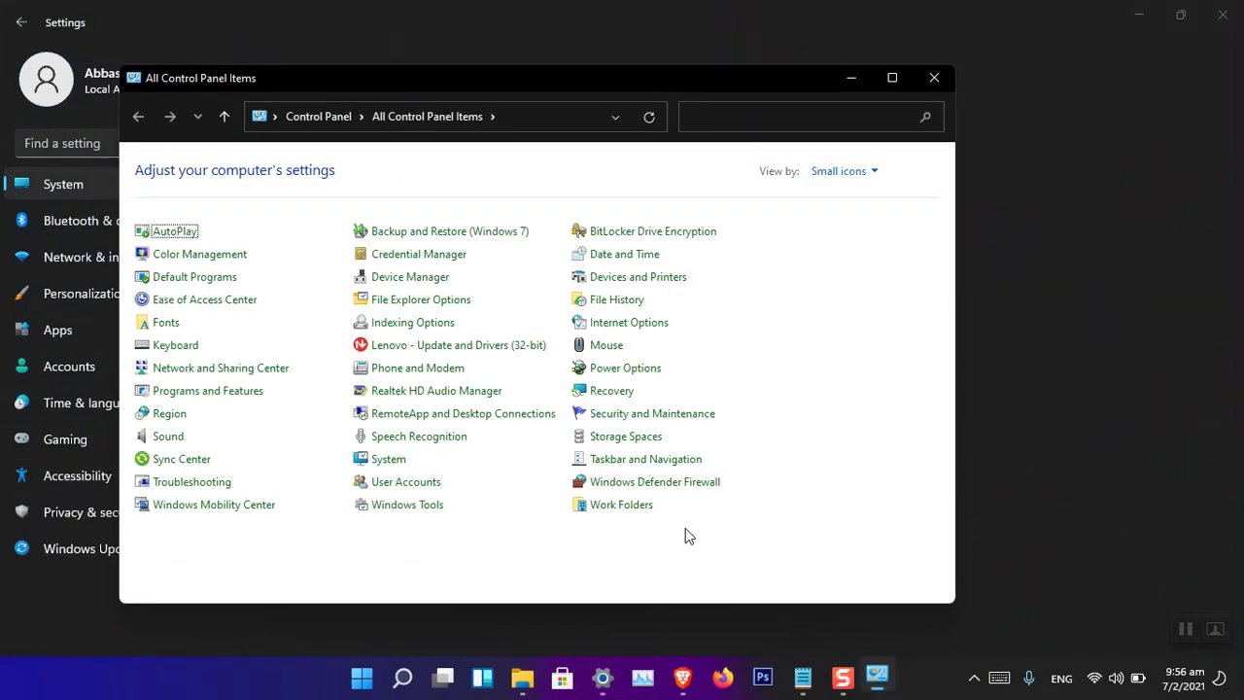
left_click(630, 443)
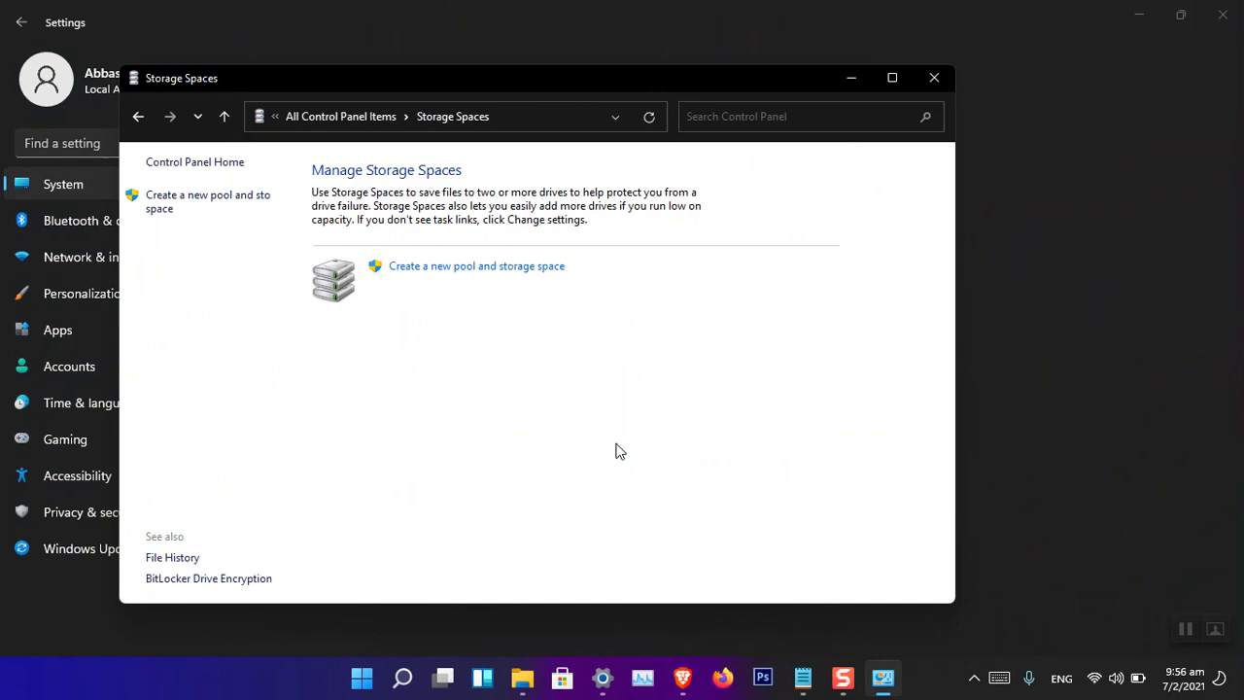
left_click(936, 80)
- Uncover the desktop and try to mount the VHD 1 disk image, dismissing the resulting message
left_click_drag(622, 14, 719, 37)
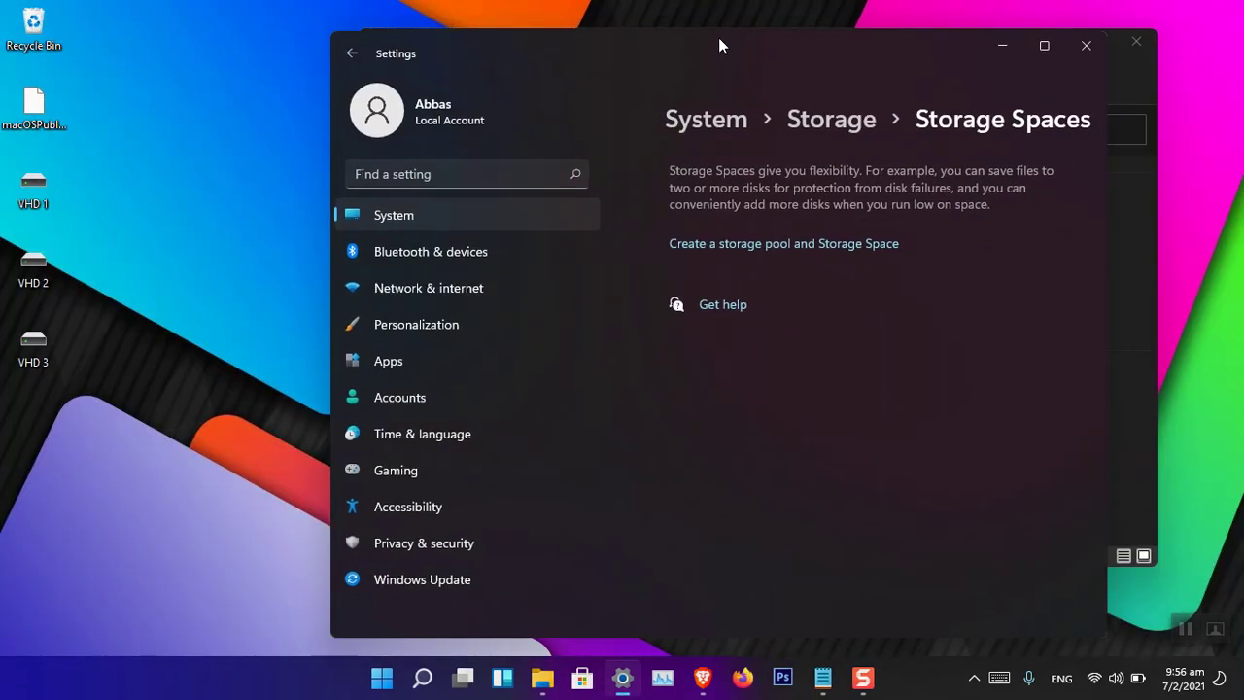
right_click(39, 190)
left_click(98, 244)
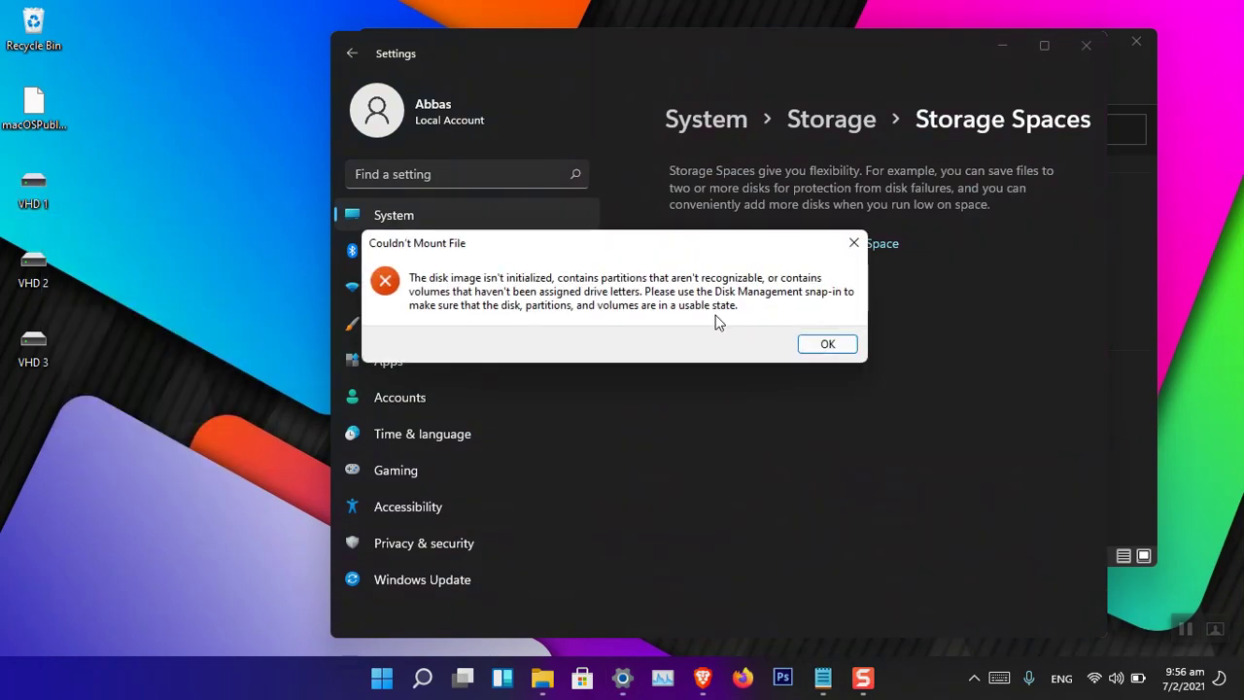
left_click(807, 338)
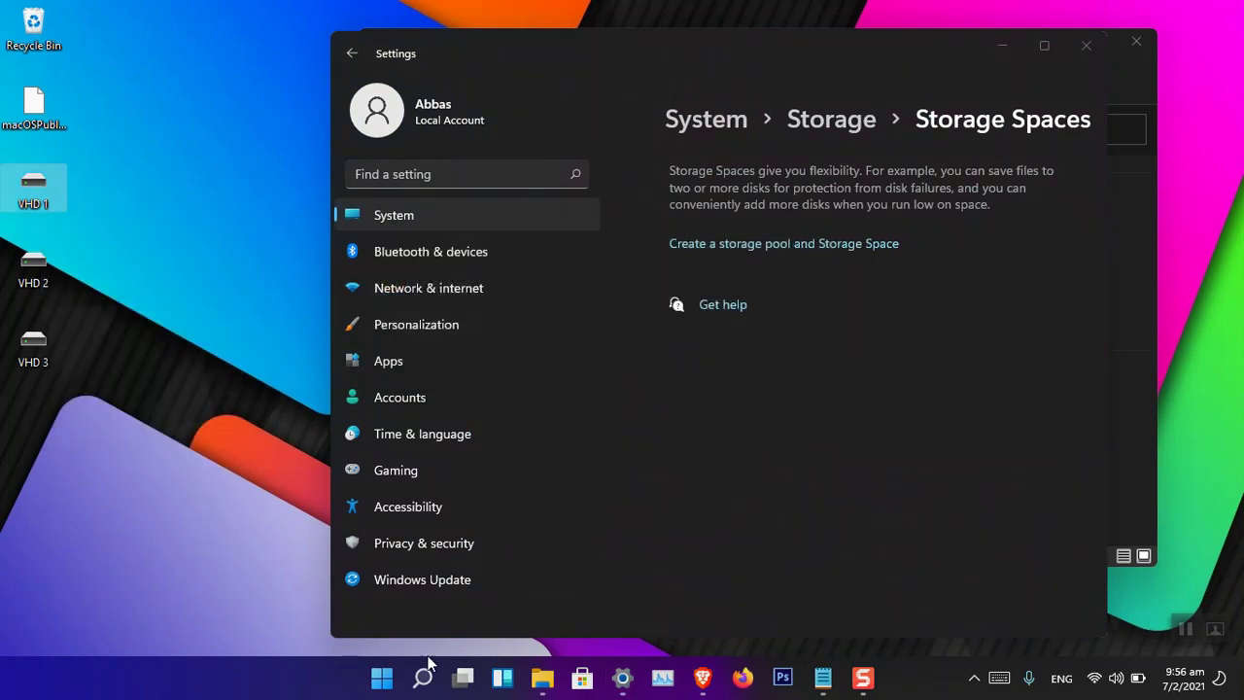
- Close Settings and File Explorer, open Disk Management, and bring the virtual disks, Disk 2 and Disk 3, into view
right_click(381, 677)
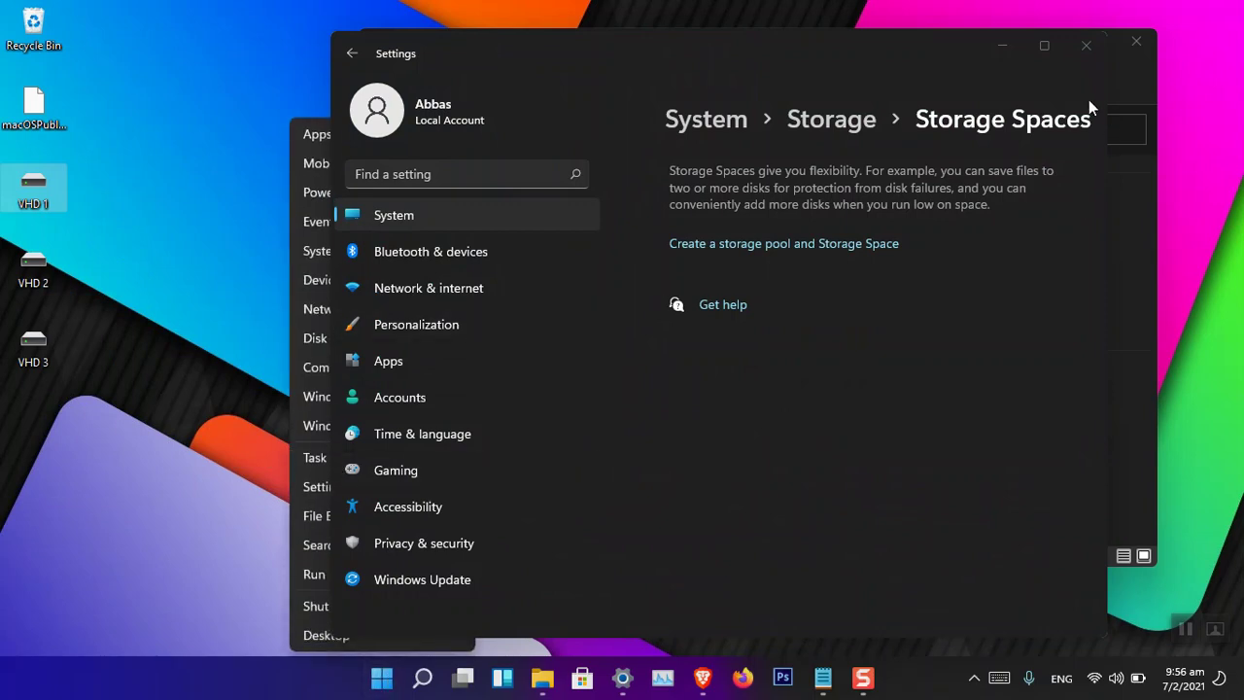
left_click(1028, 175)
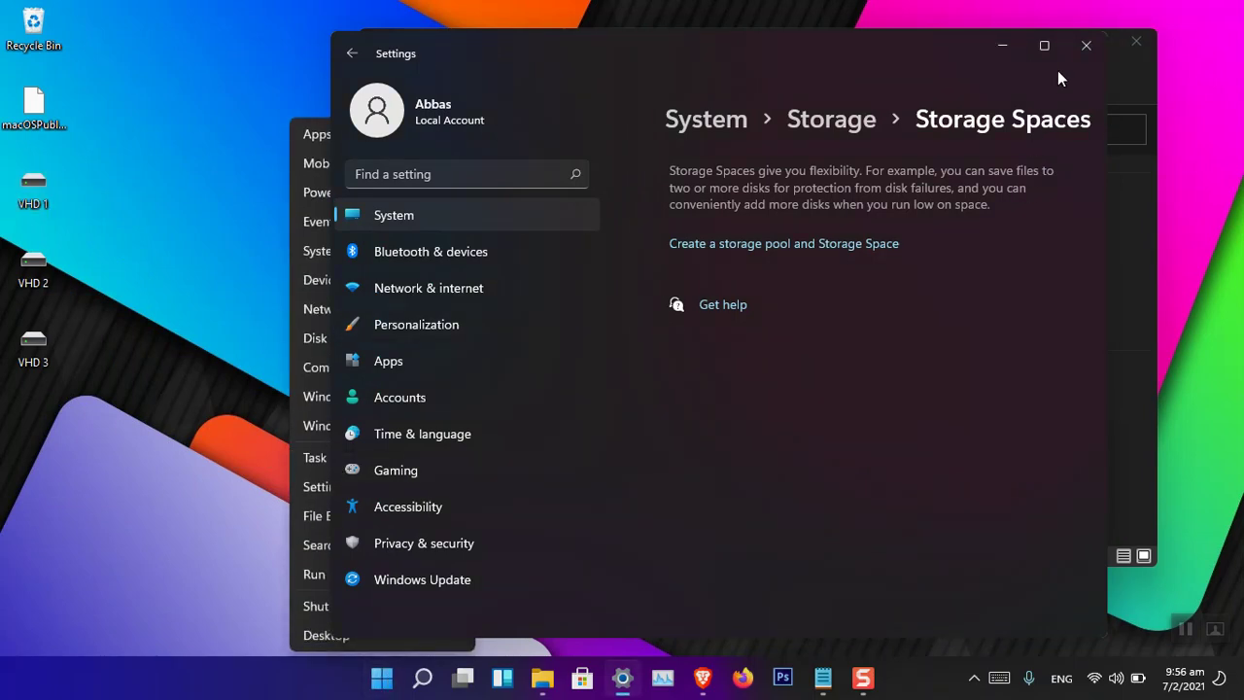
left_click(1086, 44)
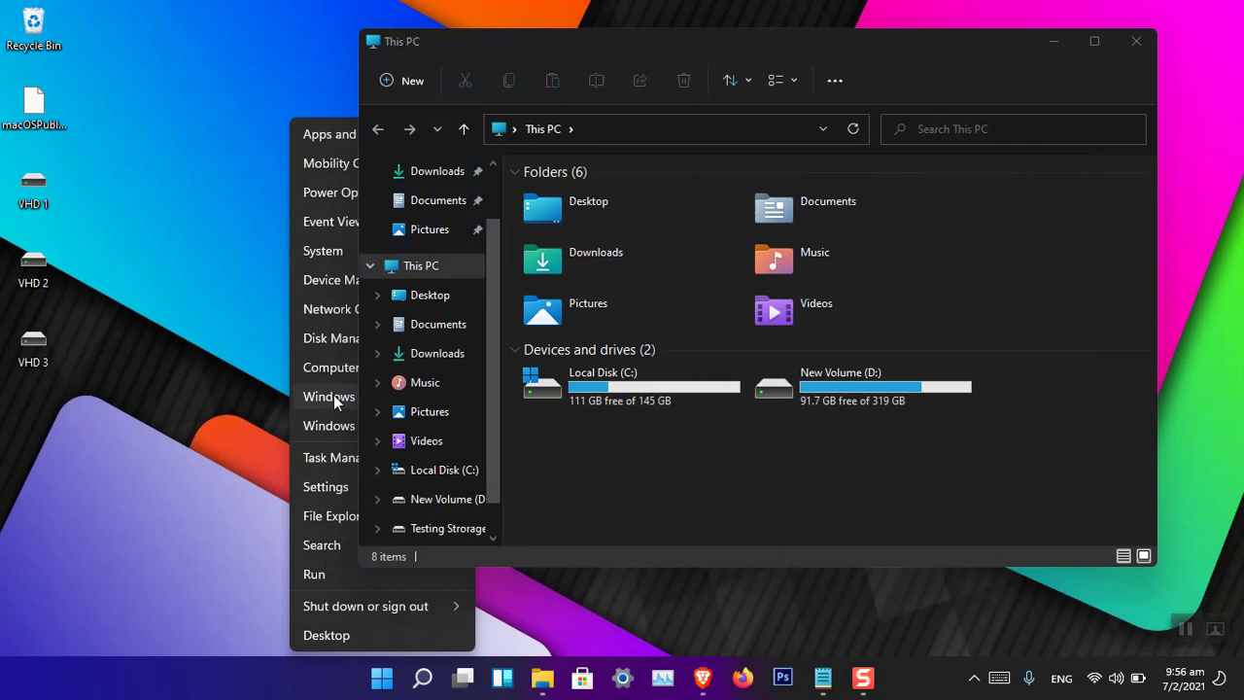
left_click(326, 337)
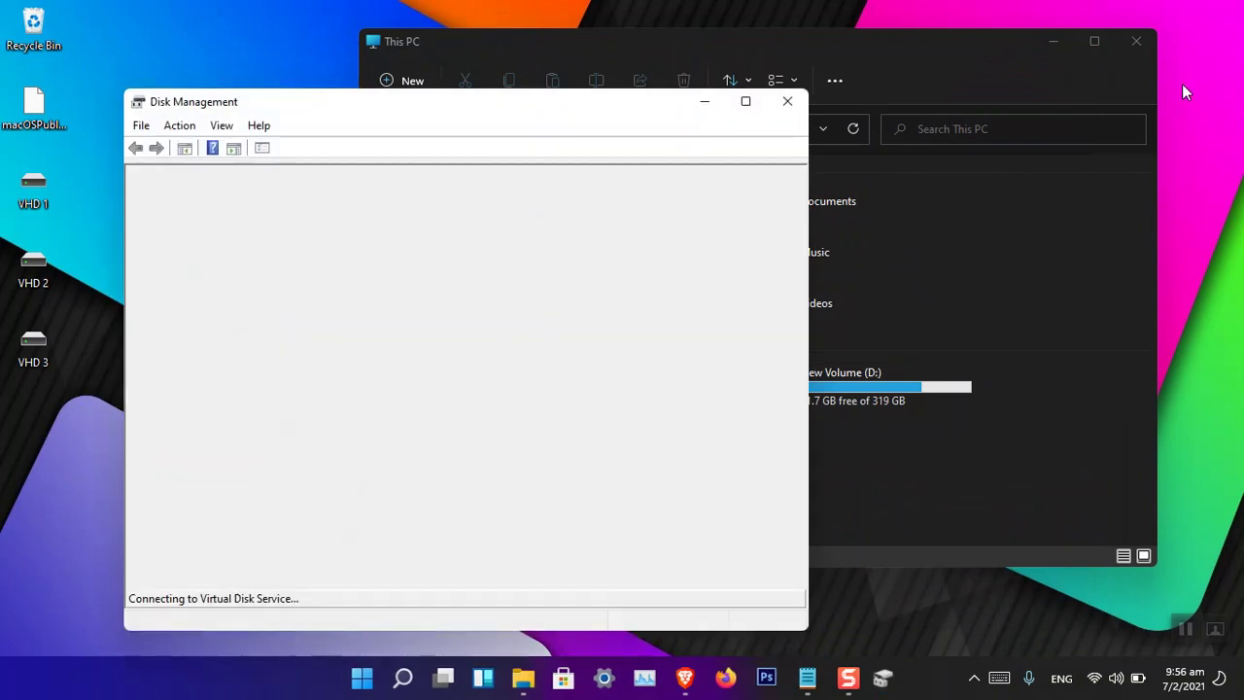
left_click(1137, 43)
left_click_drag(406, 107, 558, 89)
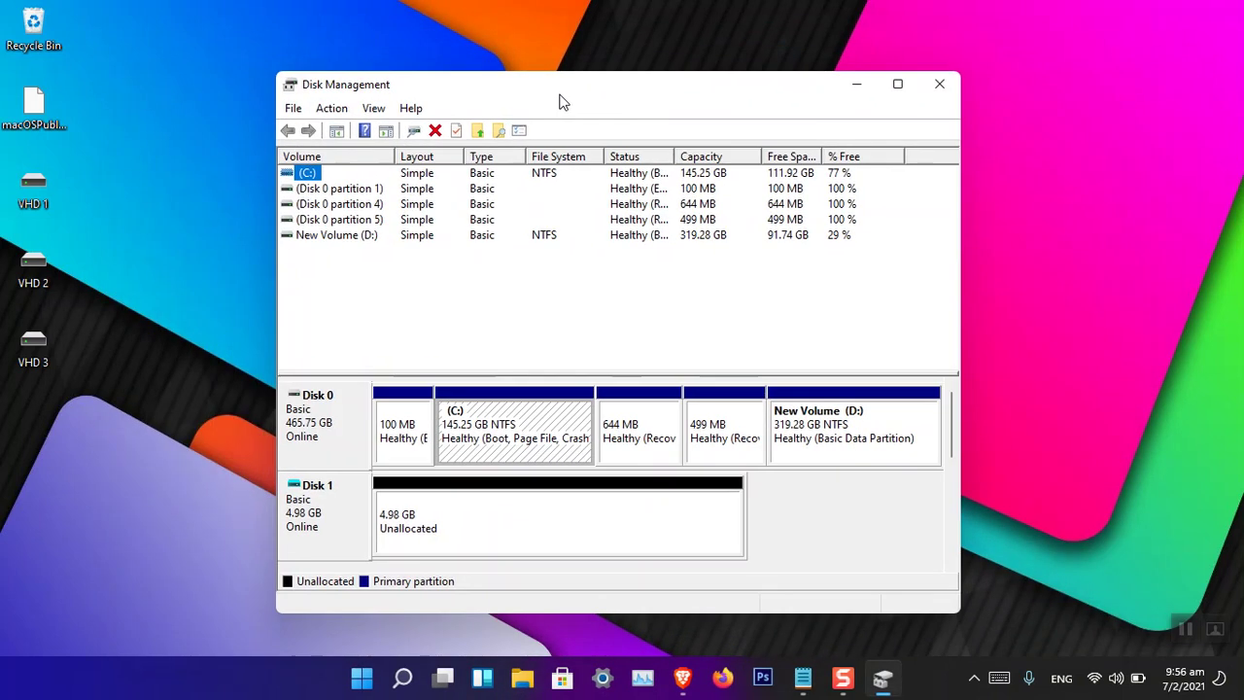
left_click_drag(952, 443, 953, 501)
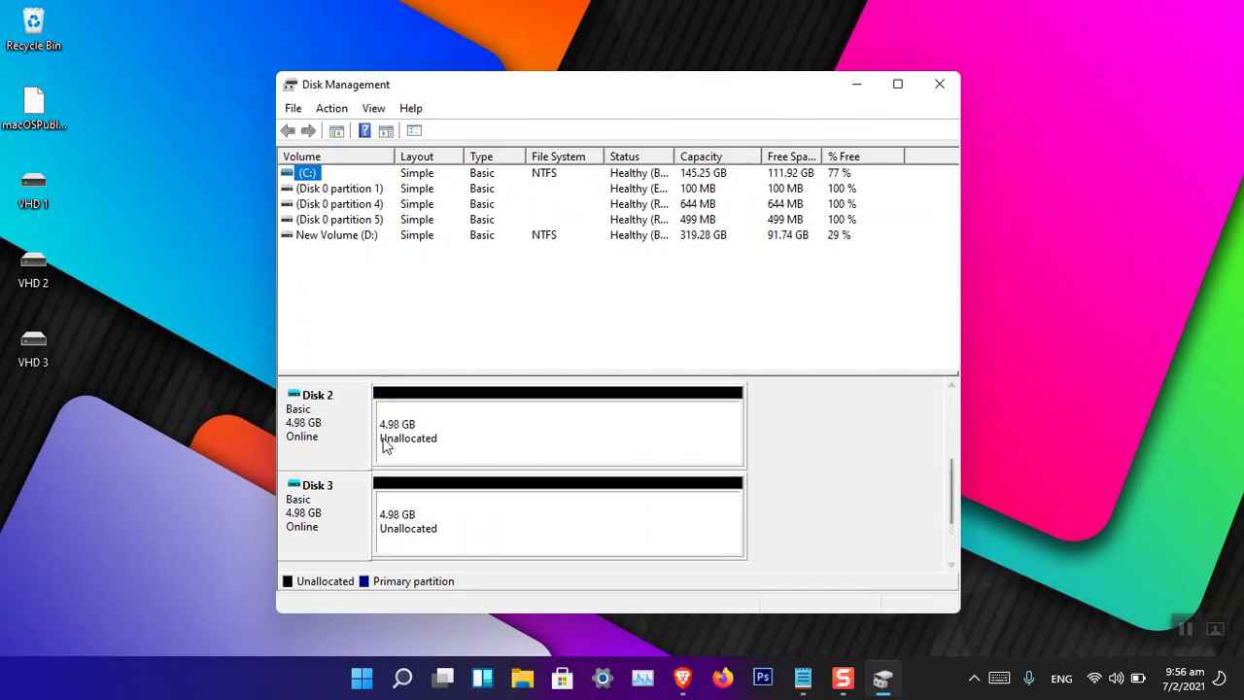
- Detach Disk 1, the VHD 1.vhdx virtual disk, and delete the VHD 1 file from the desktop
right_click(333, 428)
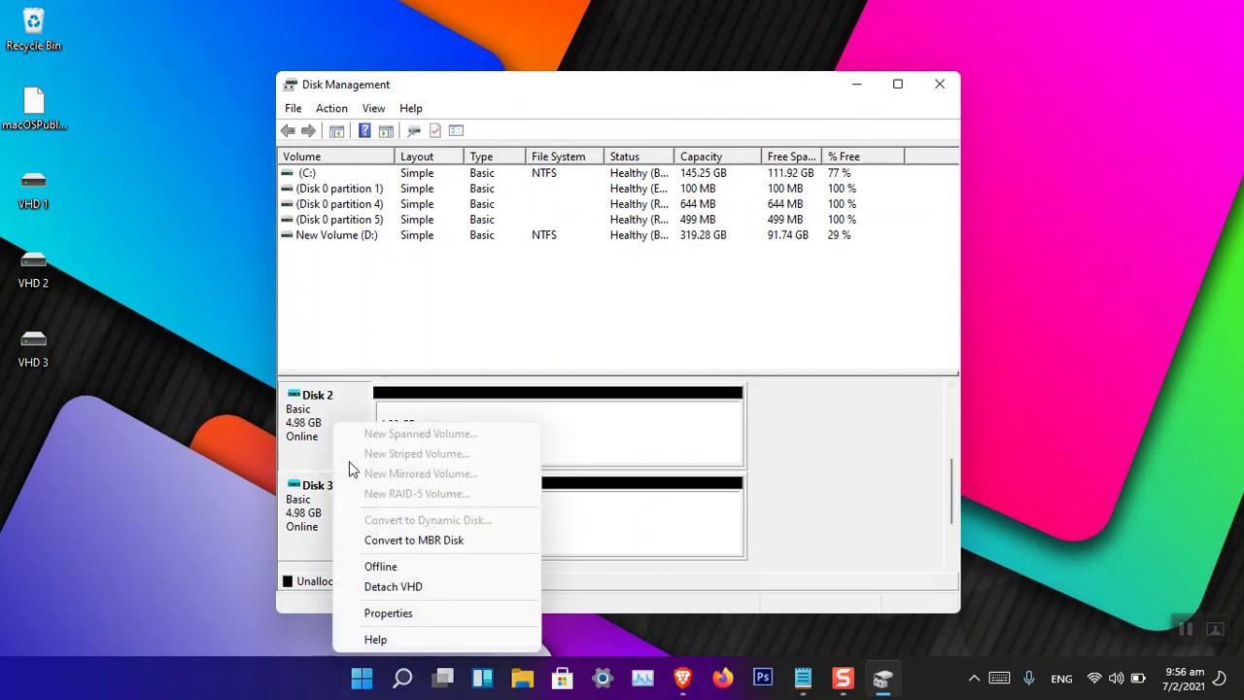
left_click(789, 470)
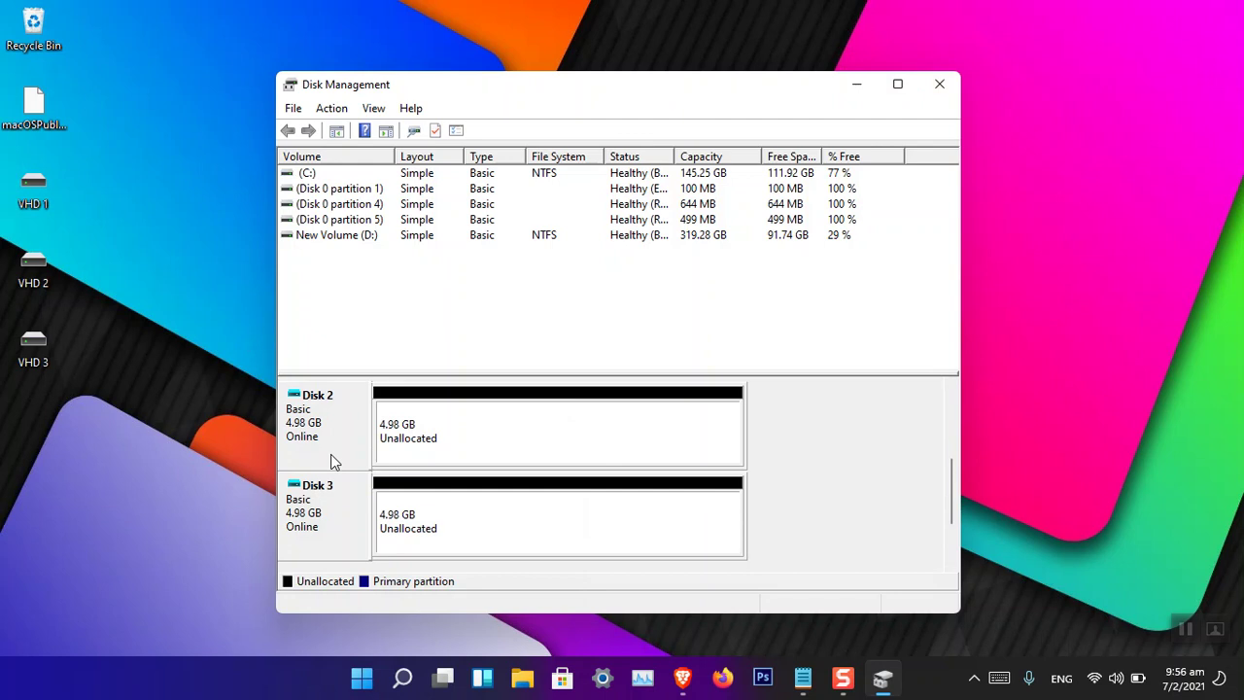
left_click_drag(950, 494, 961, 437)
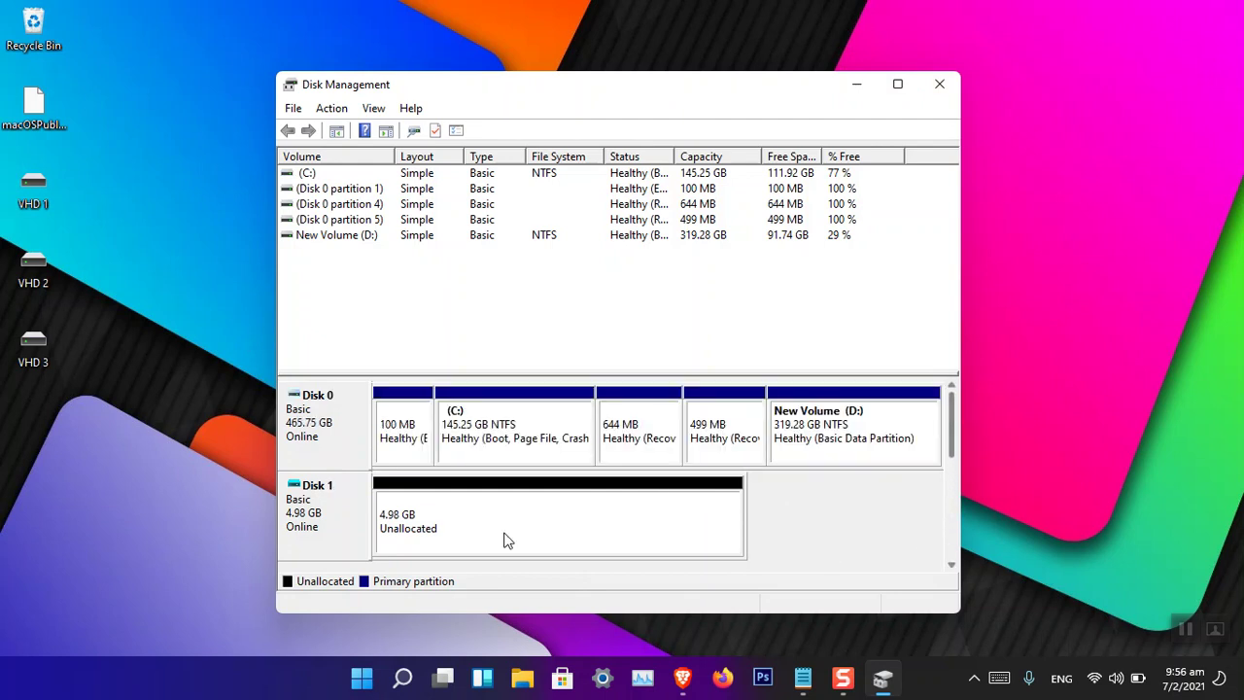
right_click(334, 530)
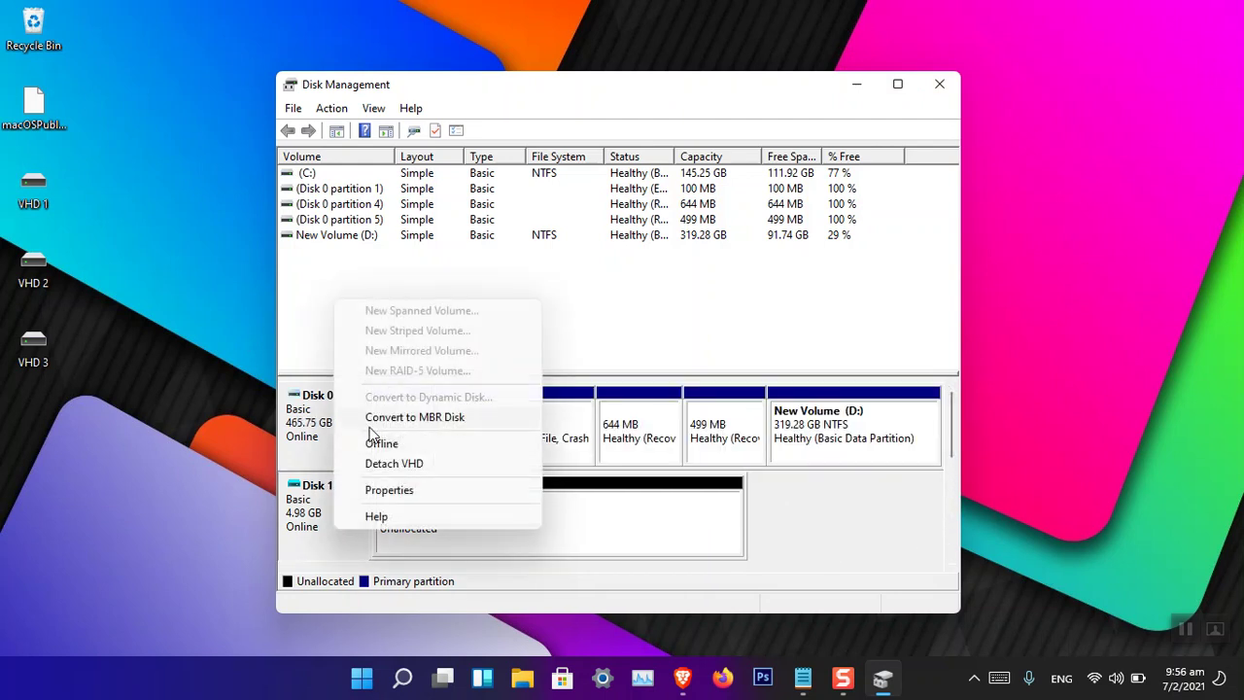
left_click(389, 464)
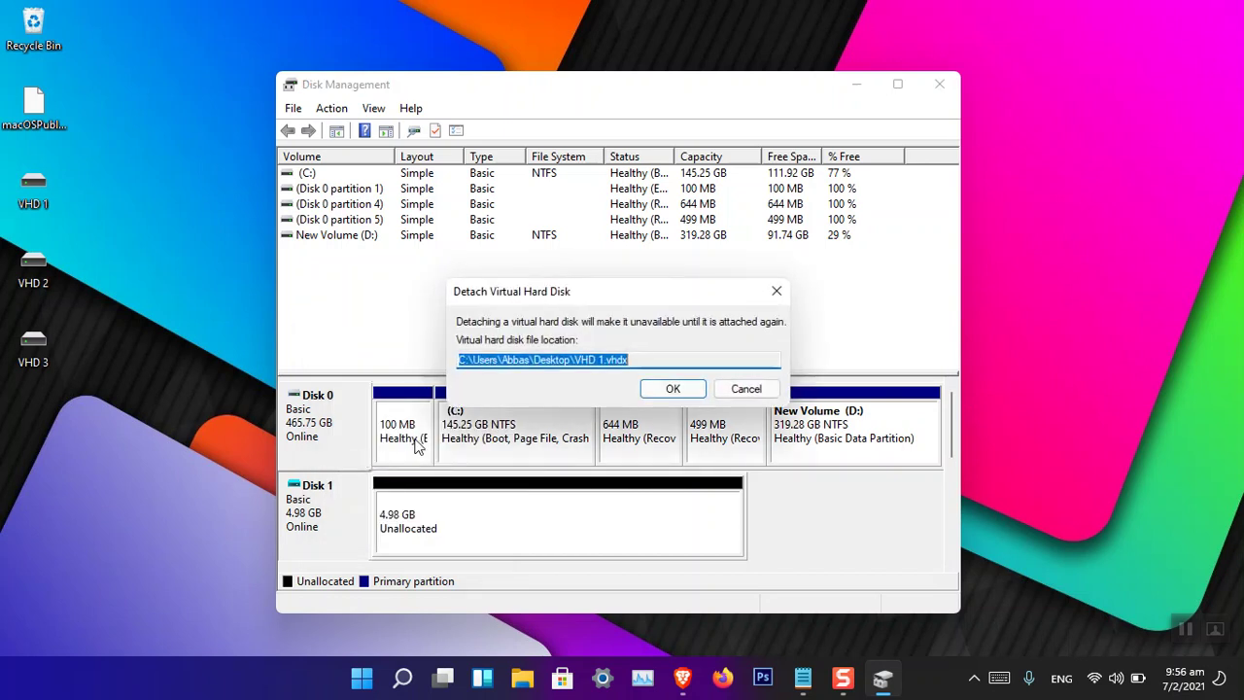
left_click(671, 389)
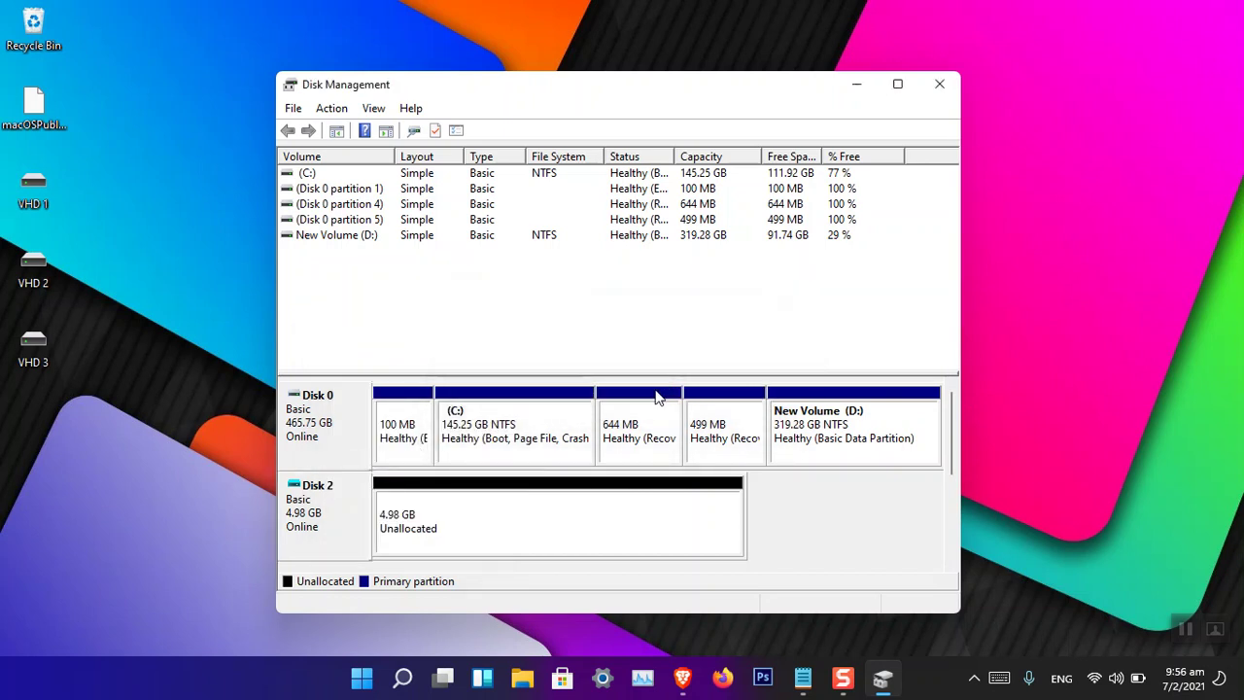
right_click(37, 185)
left_click(210, 204)
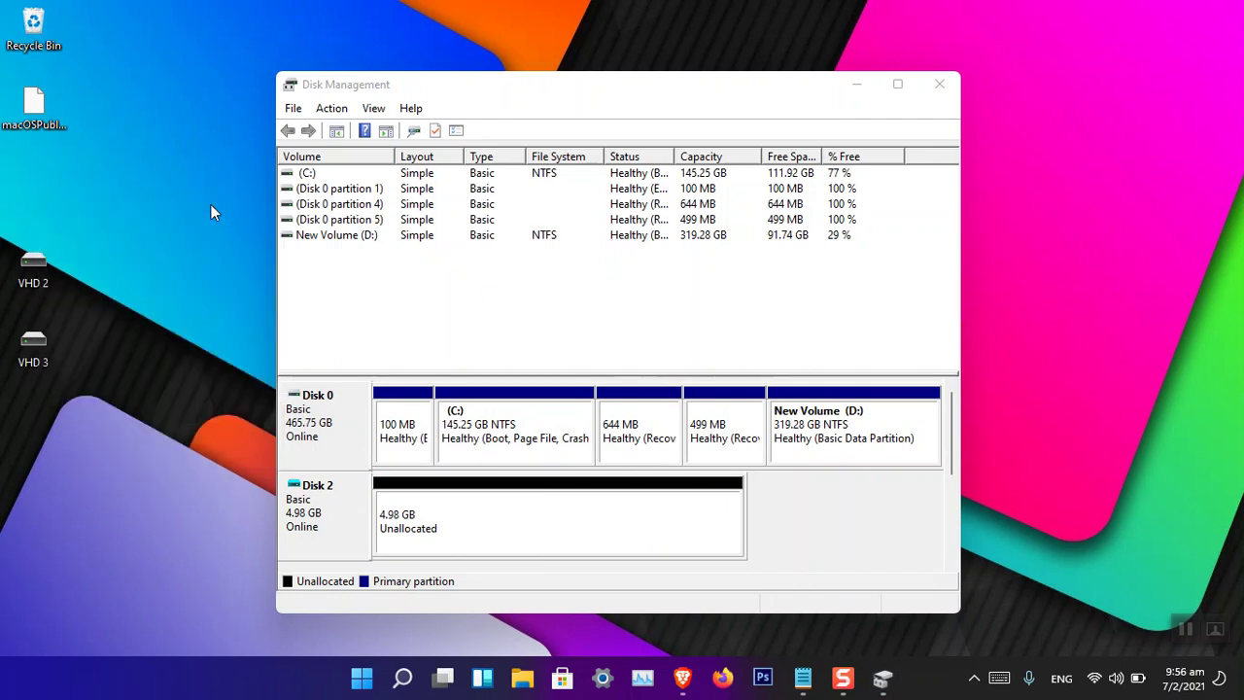
- Maximize Disk Management and detach the two remaining virtual disks, Disk 2 and Disk 3
double_click(880, 85)
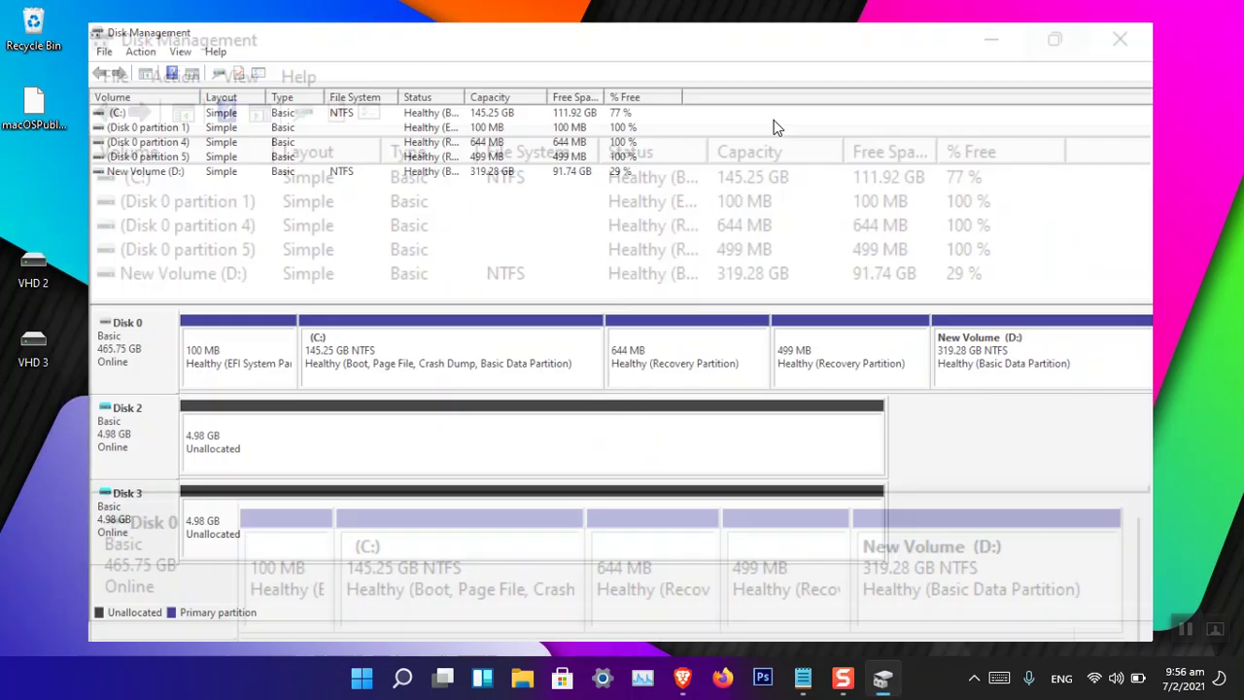
right_click(71, 445)
left_click(115, 378)
left_click(669, 369)
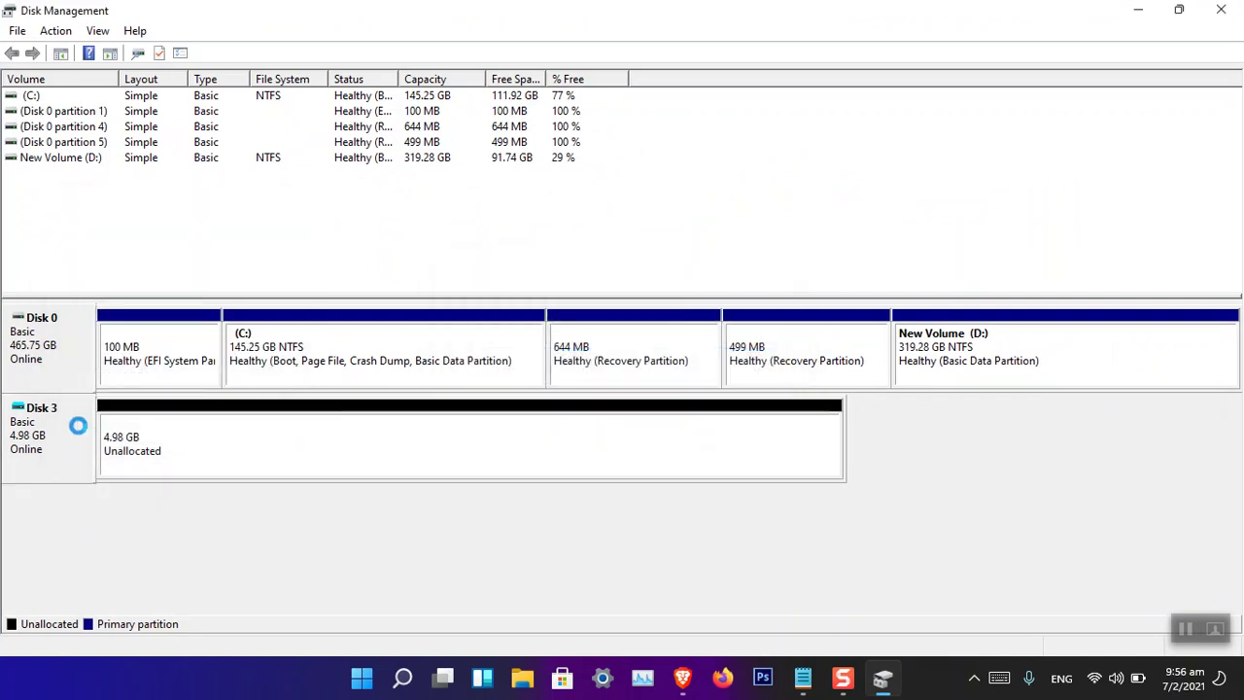
right_click(68, 446)
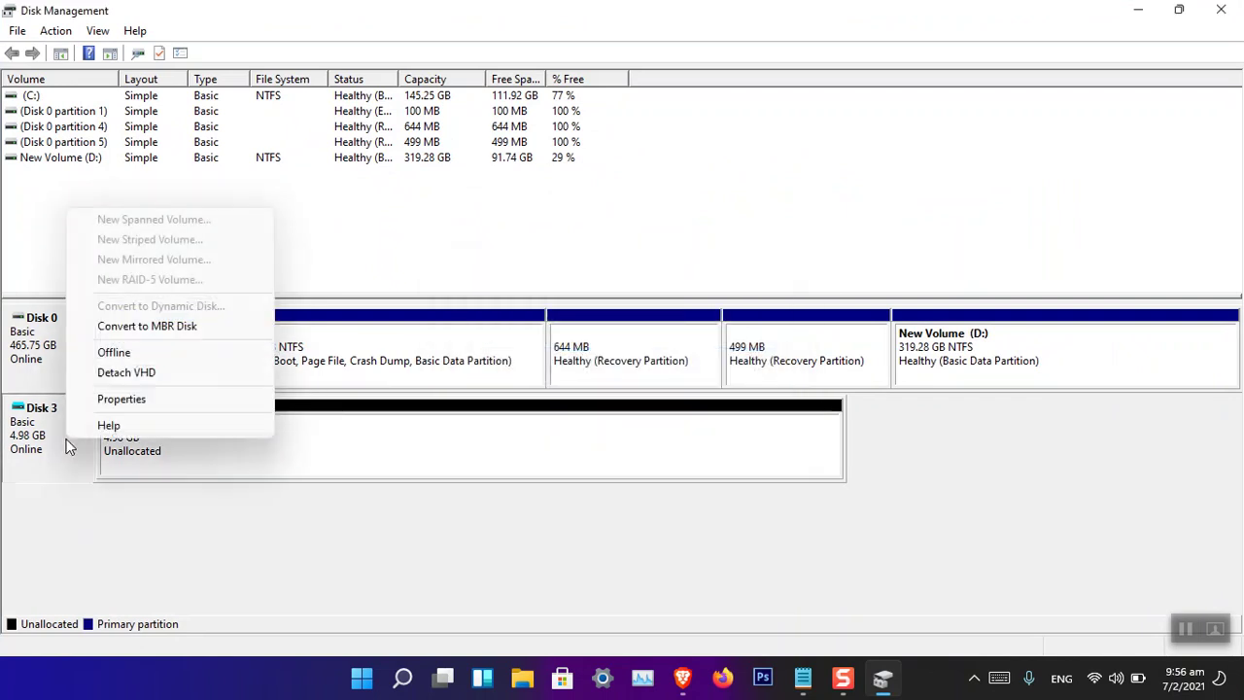
left_click(140, 375)
left_click(667, 369)
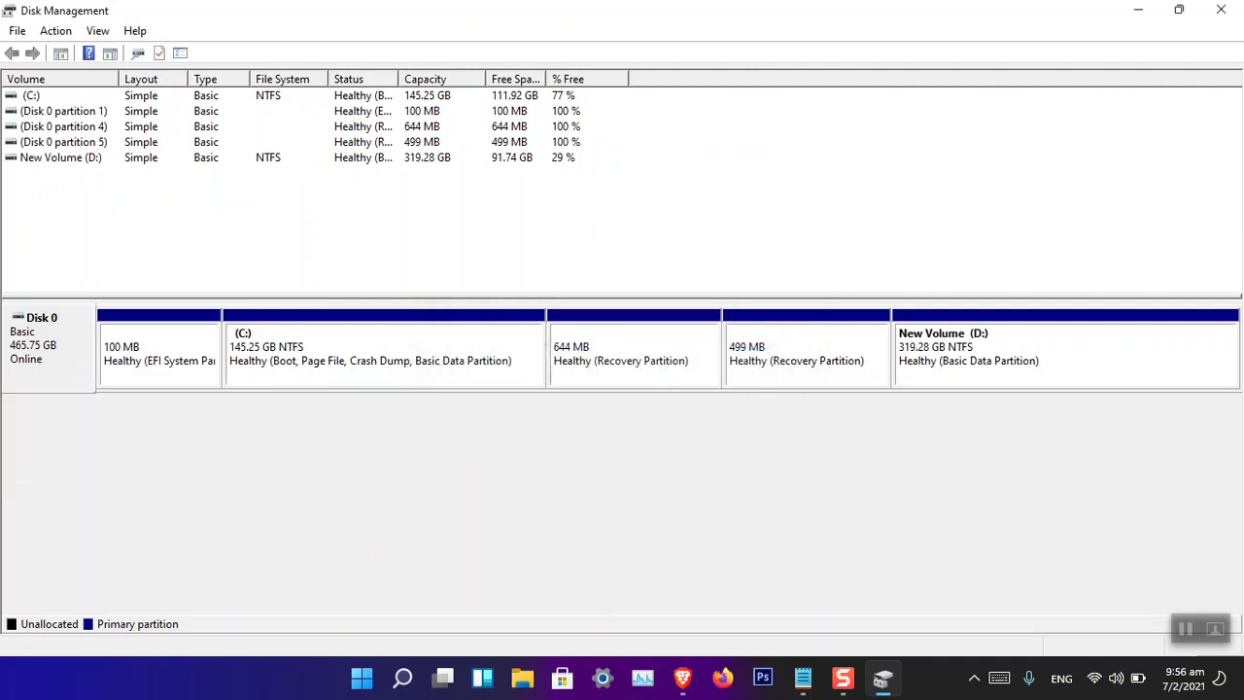
- Restore the window size to uncover the desktop, and delete the VHD 2 and VHD 3 files
key("super+Down")
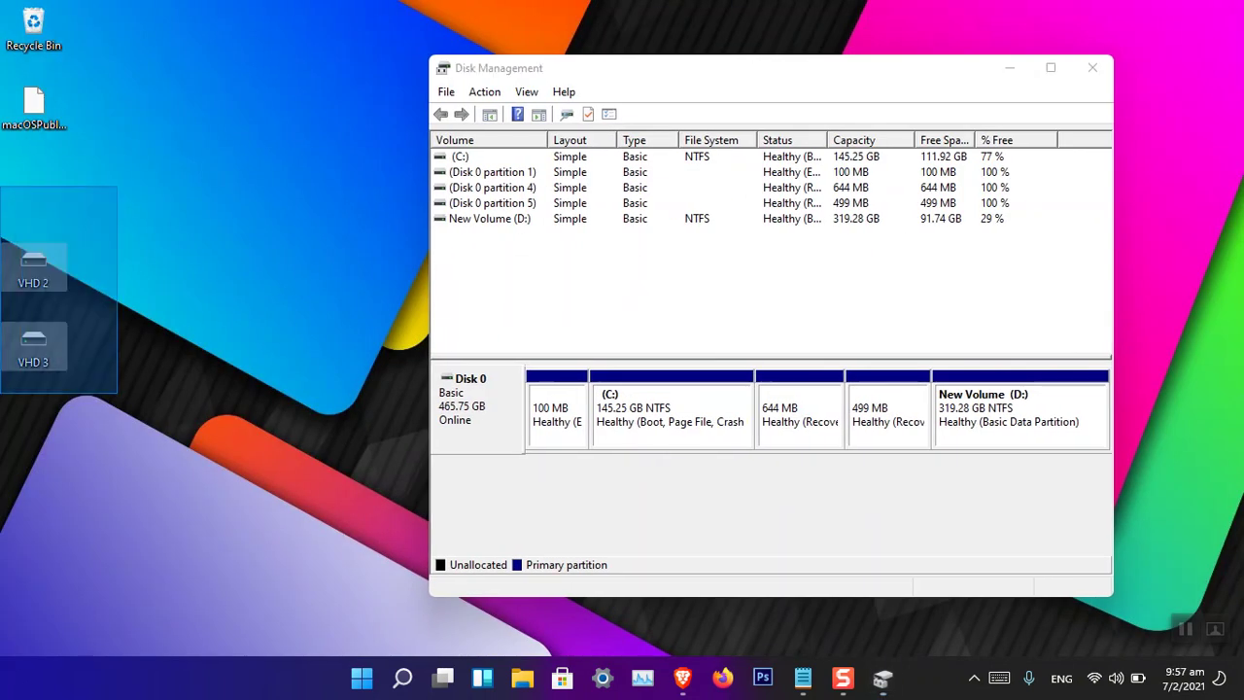
left_click_drag(39, 285, 39, 37)
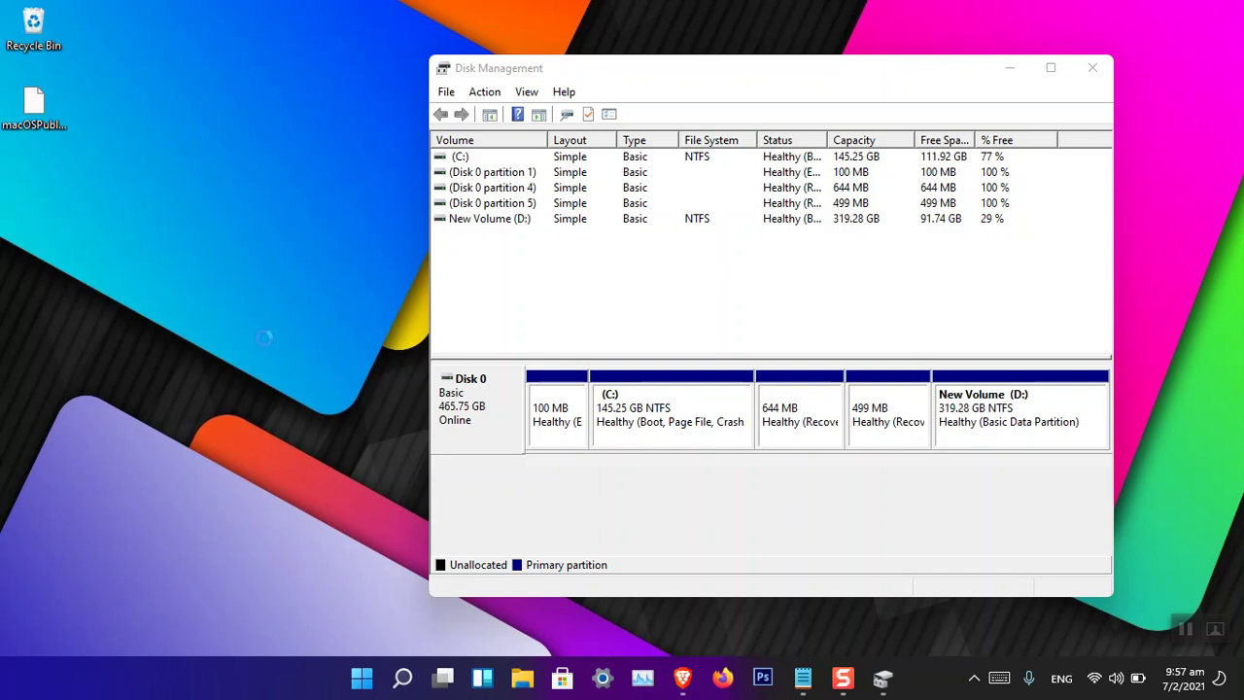
- Undo the last two desktop deletions to bring back the three VHD files, and close Disk Management
right_click(250, 226)
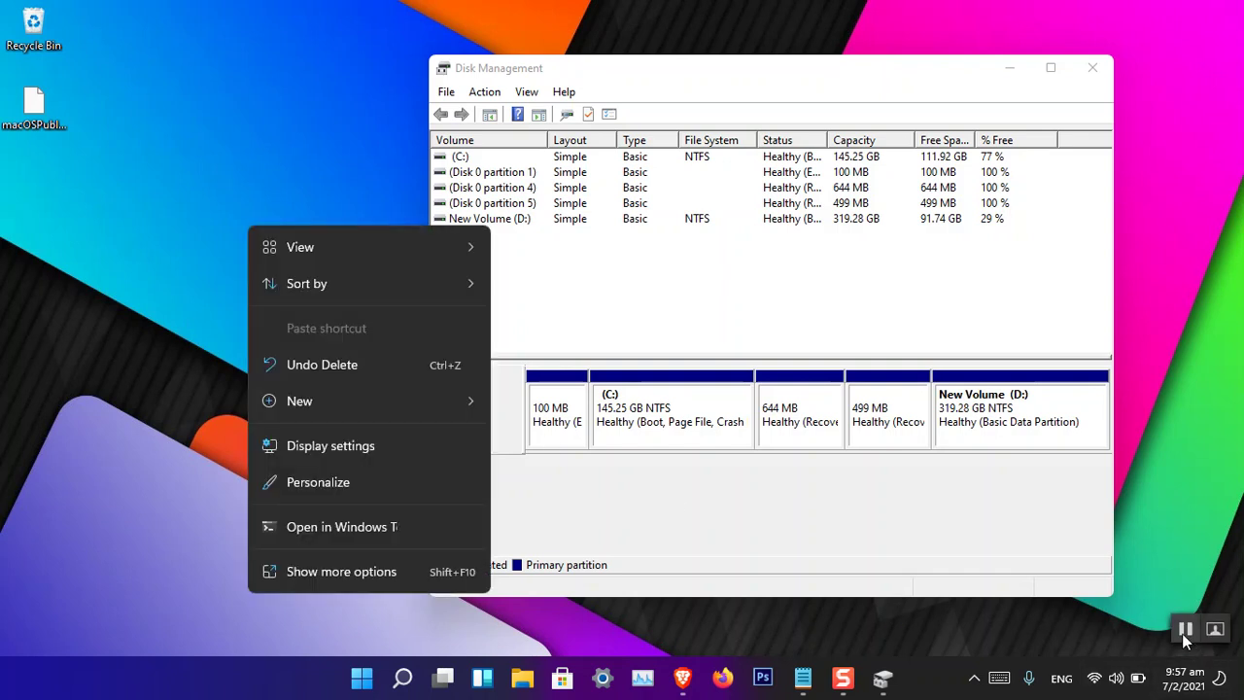
left_click(298, 366)
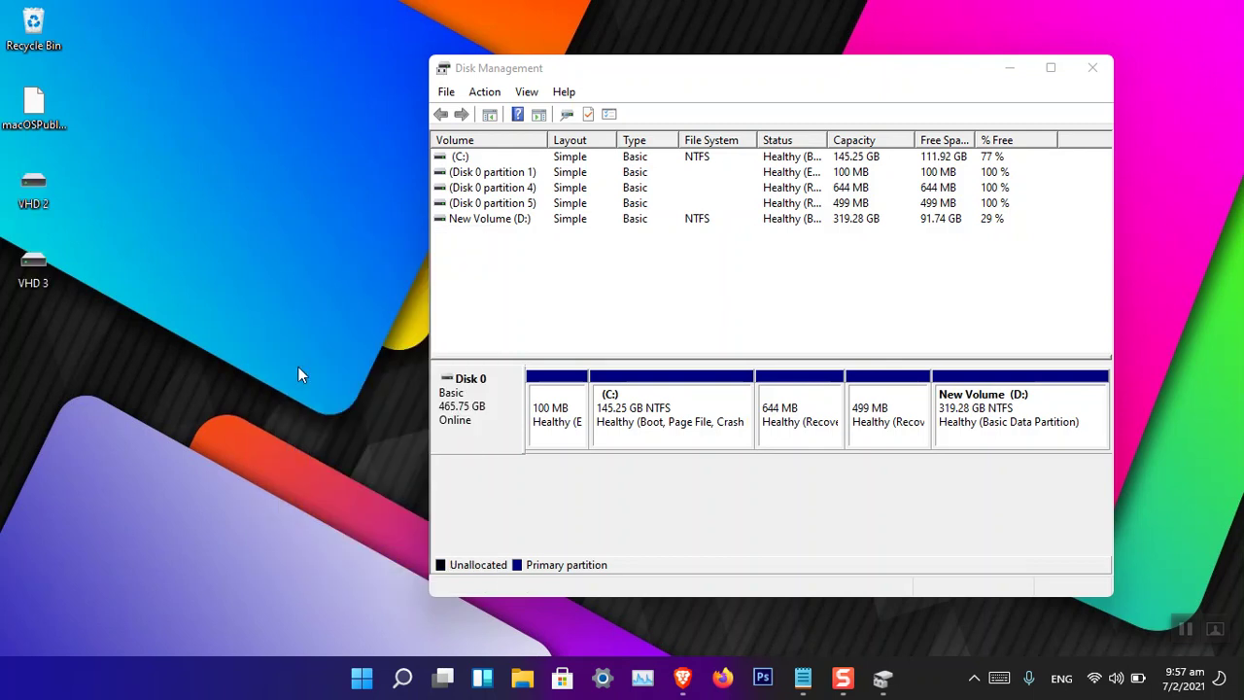
right_click(201, 176)
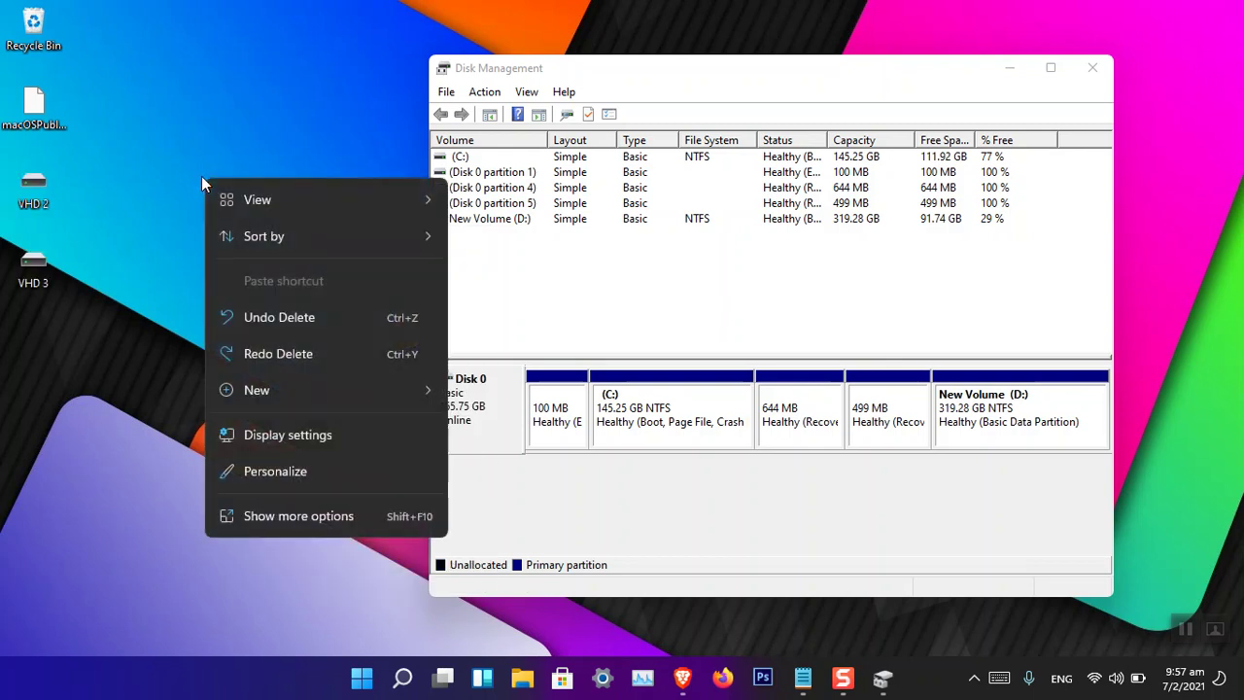
left_click(269, 321)
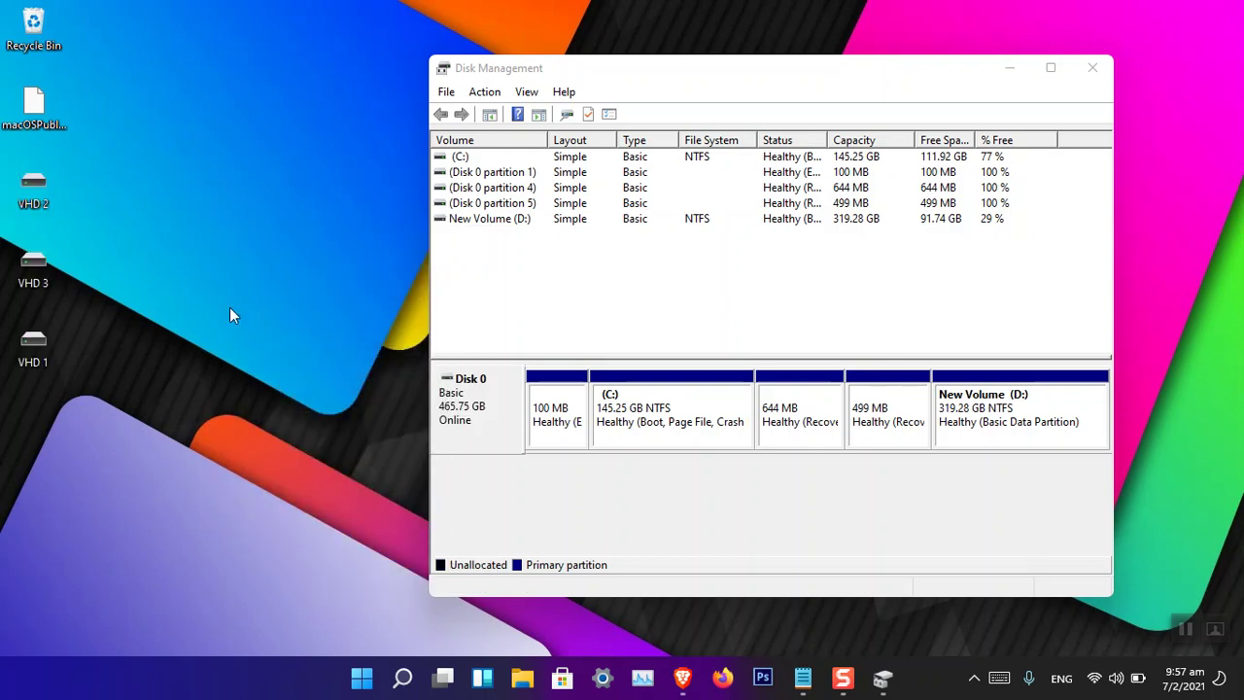
left_click(1082, 76)
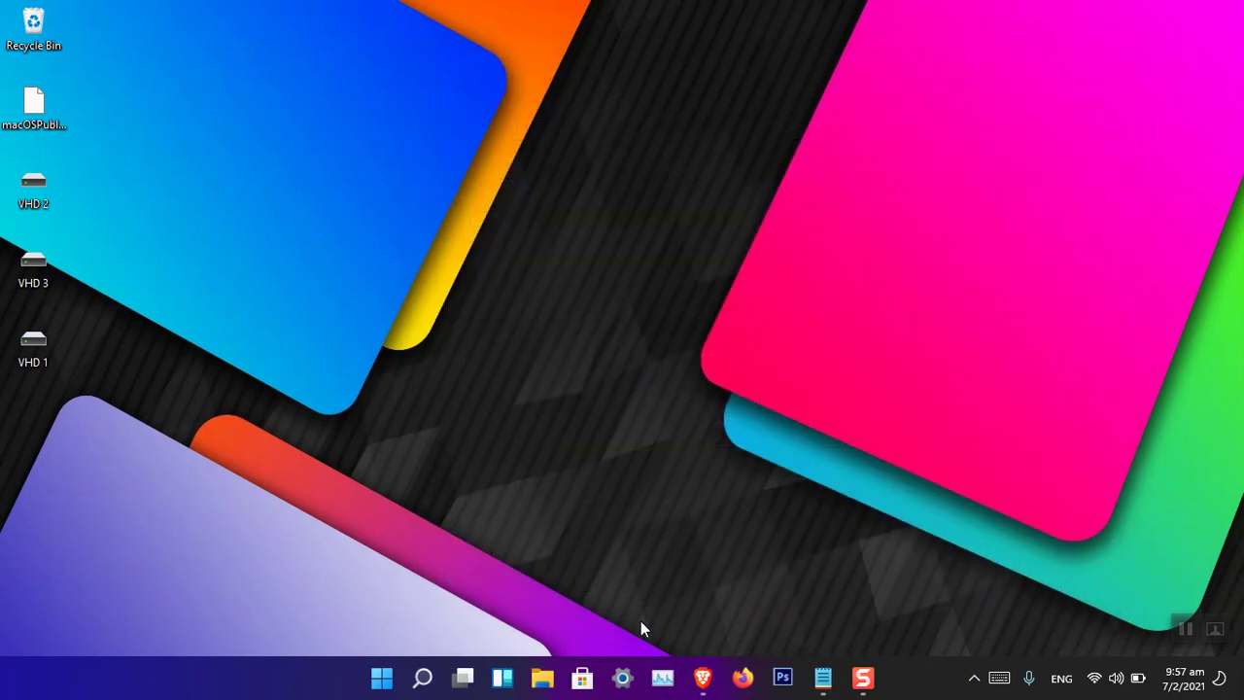
- Open Storage Spaces in the advanced storage settings, check the new storage pool dialog for available disks, and cancel it
left_click(625, 675)
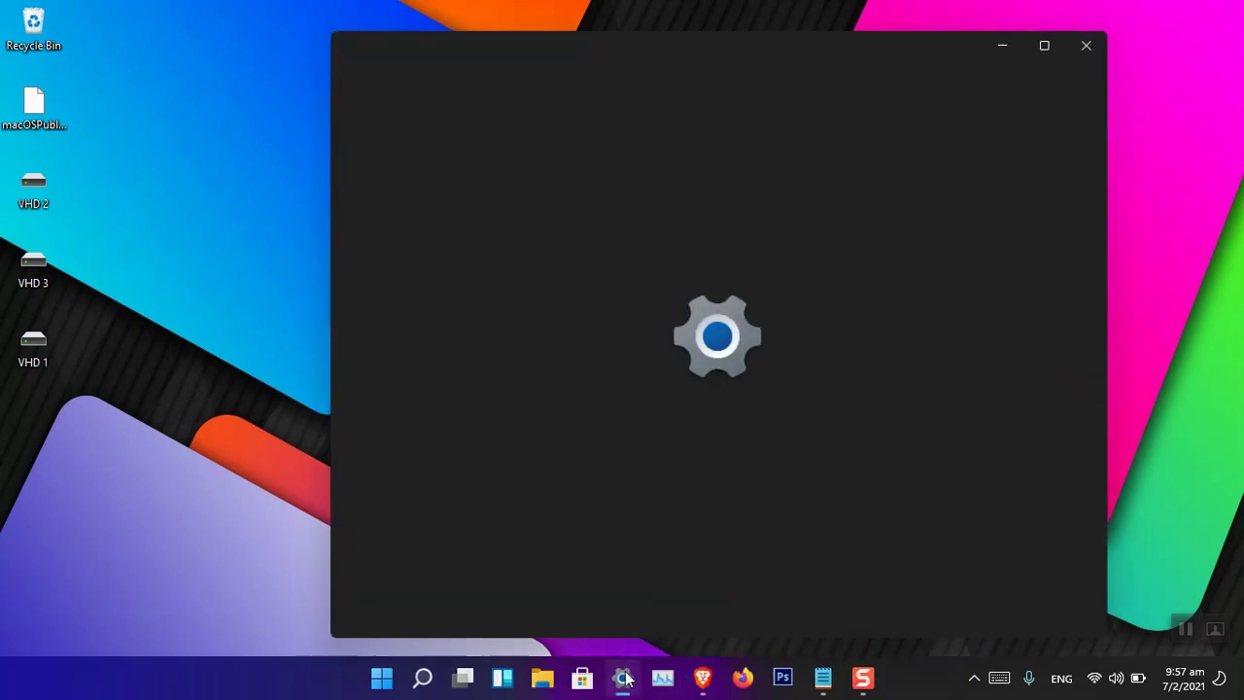
left_click(1044, 45)
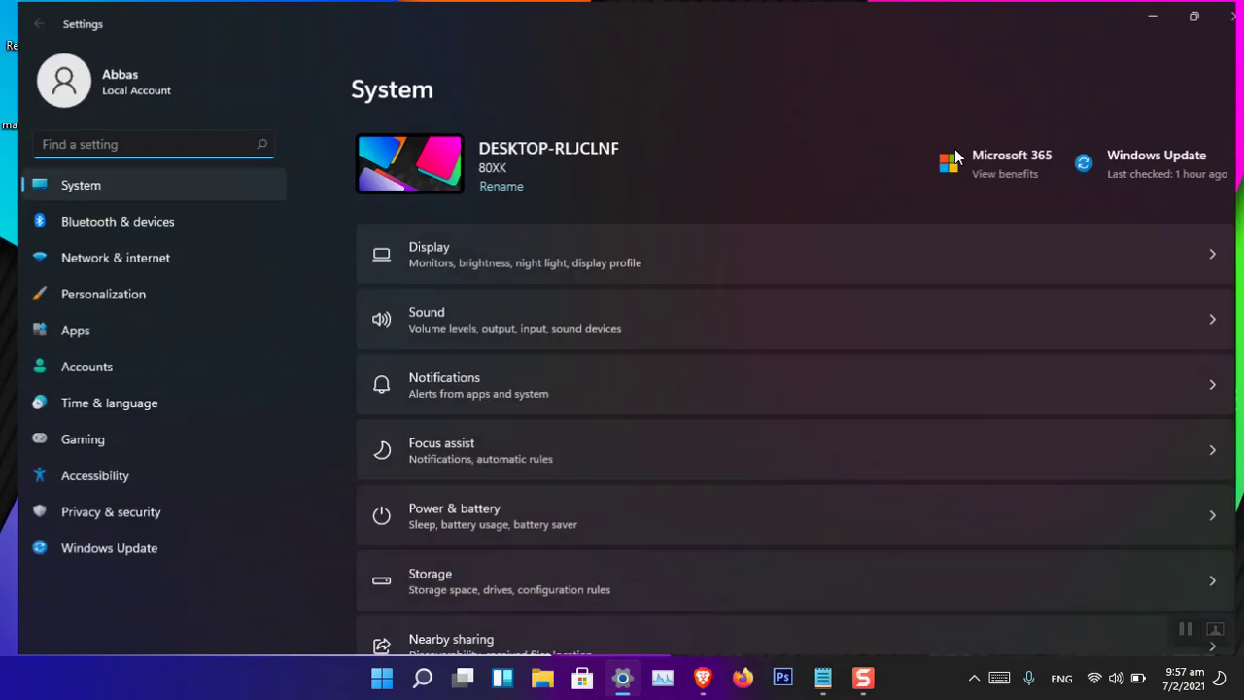
scroll(582, 458, "down", 2)
left_click(498, 509)
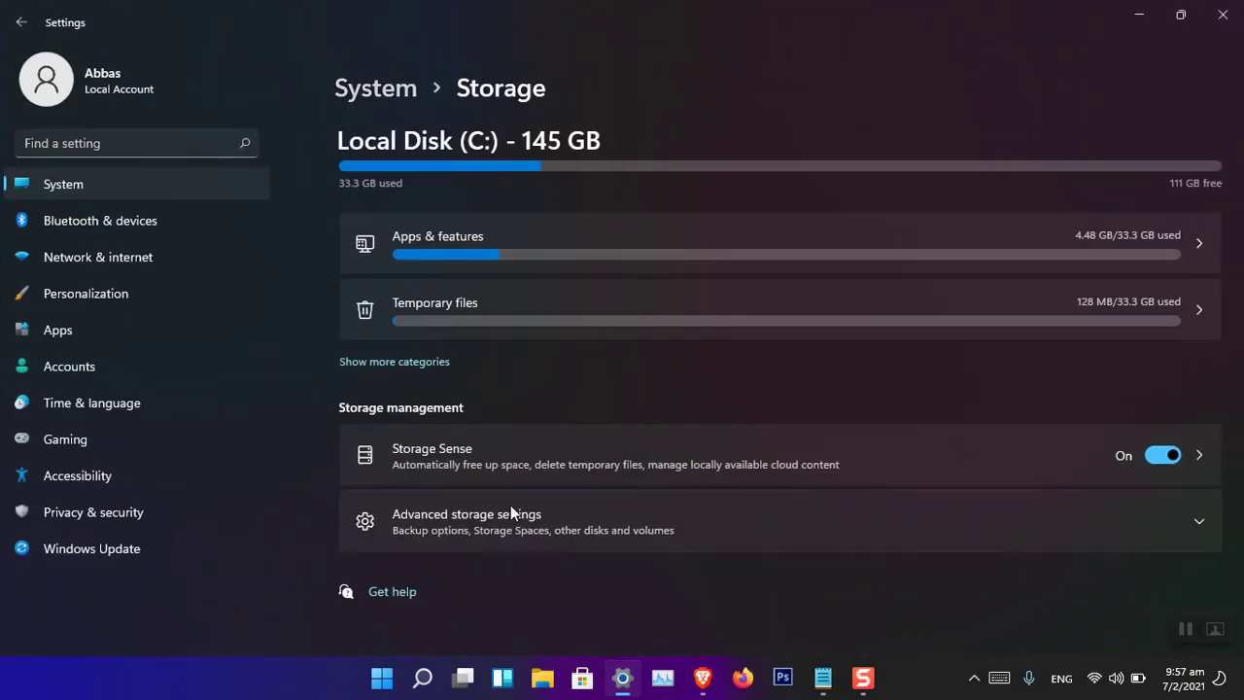
left_click(493, 520)
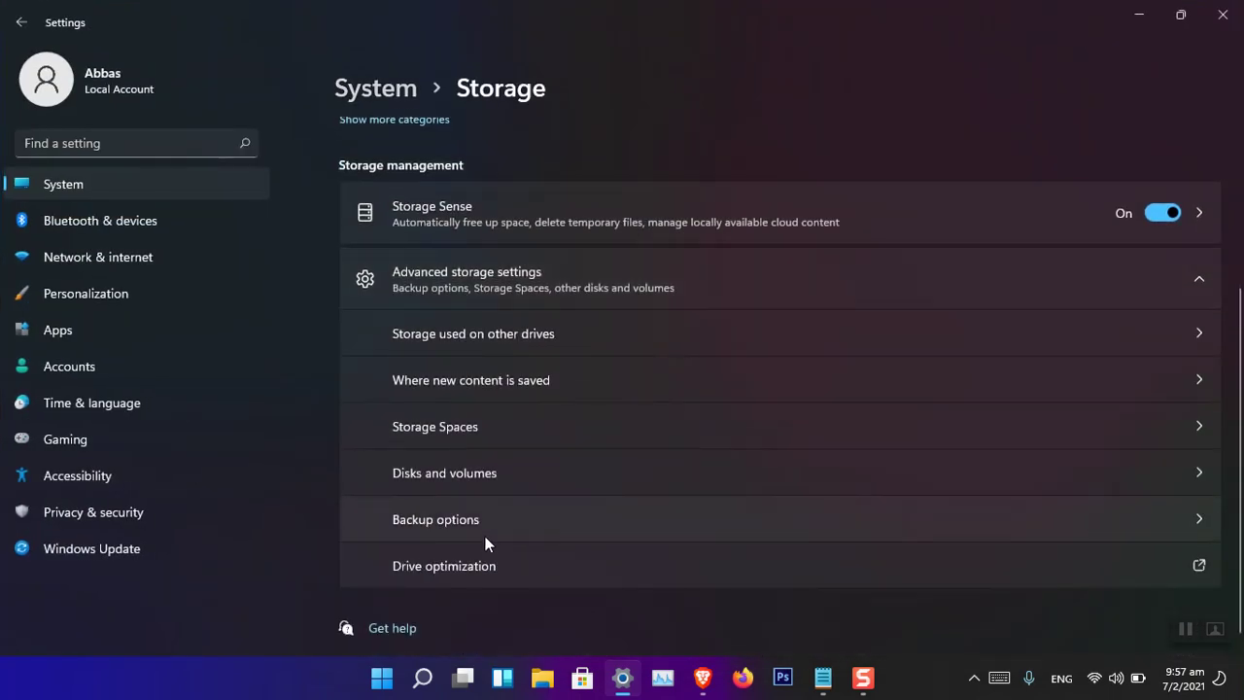
left_click(452, 433)
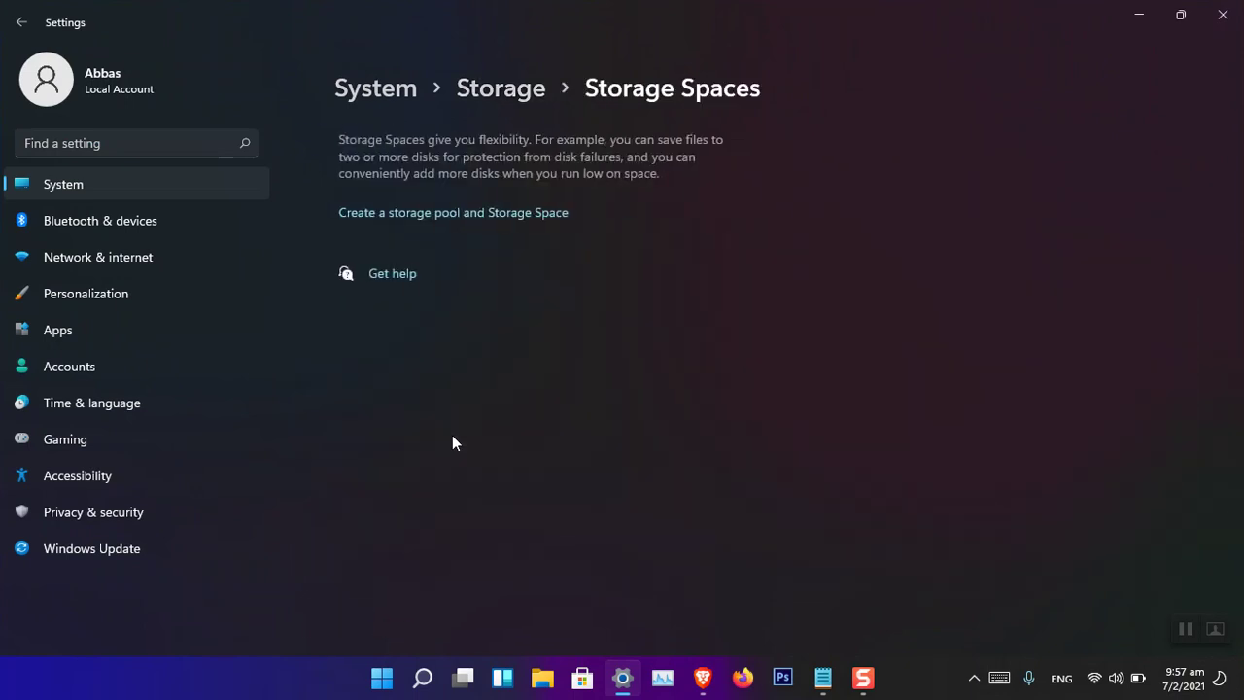
left_click(444, 212)
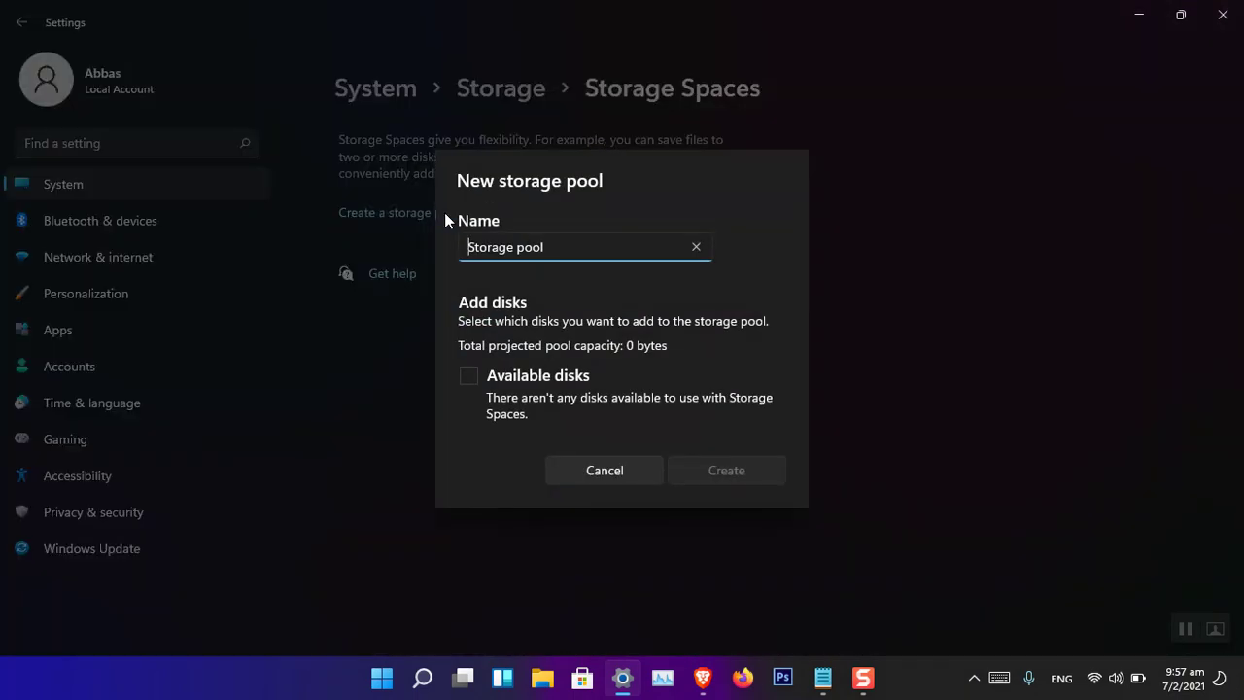
left_click(461, 372)
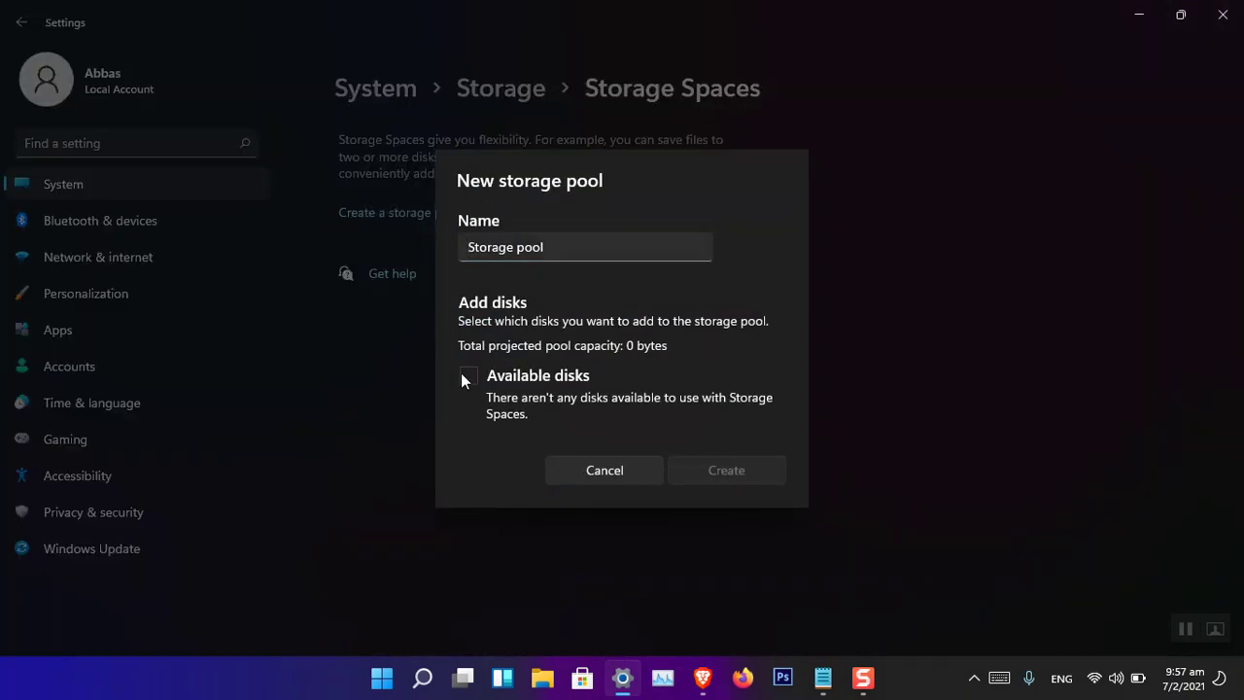
left_click(626, 476)
- Switch to the Brave browser to view the article comparing RAID levels, minimize it, and close Settings
left_click(700, 678)
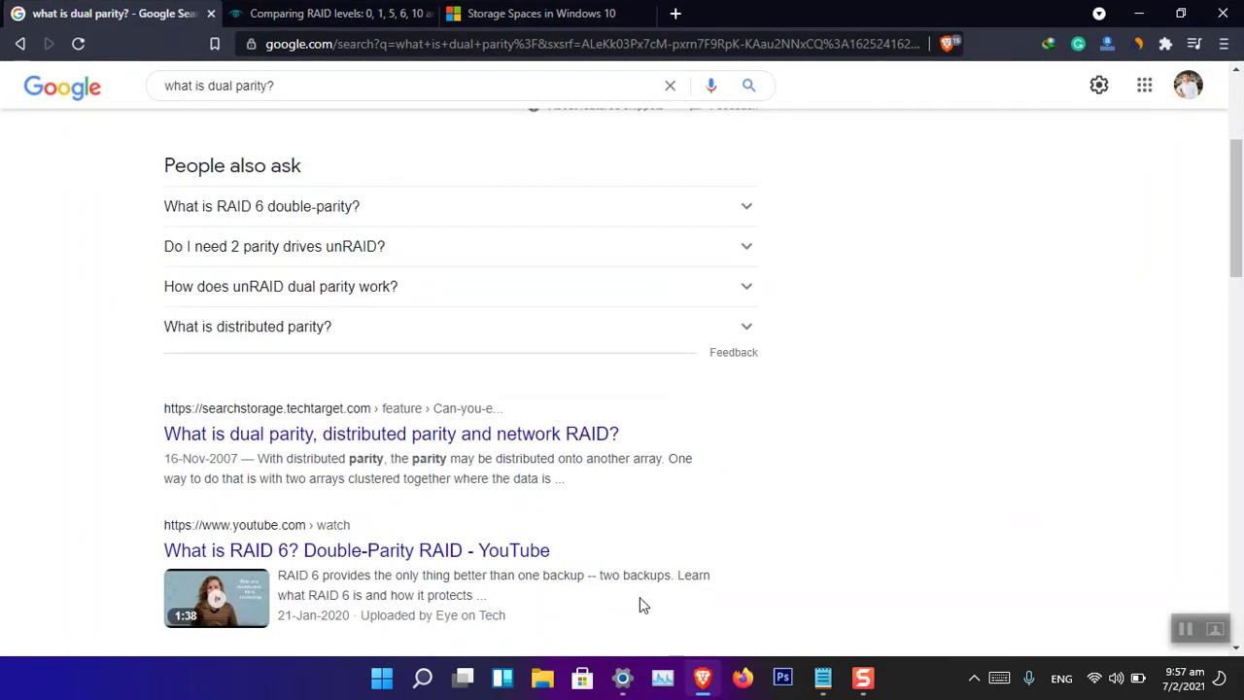
left_click(333, 13)
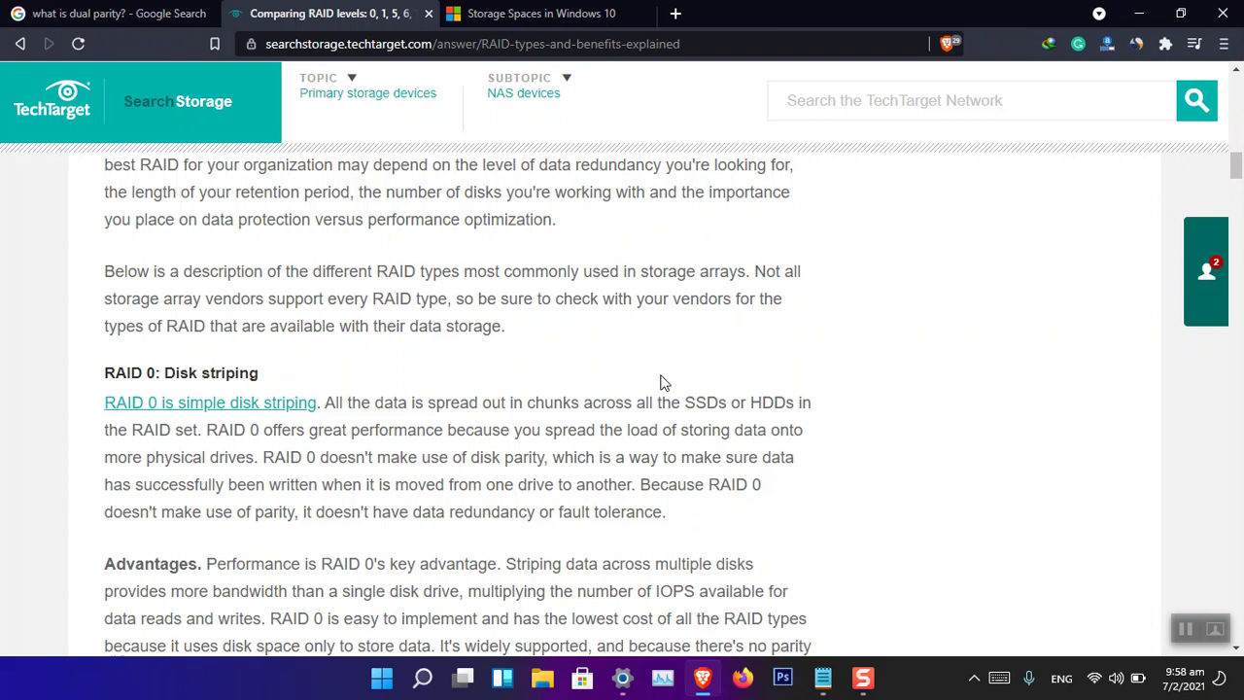
left_click(1138, 17)
left_click_drag(638, 19, 647, 43)
left_click(1008, 52)
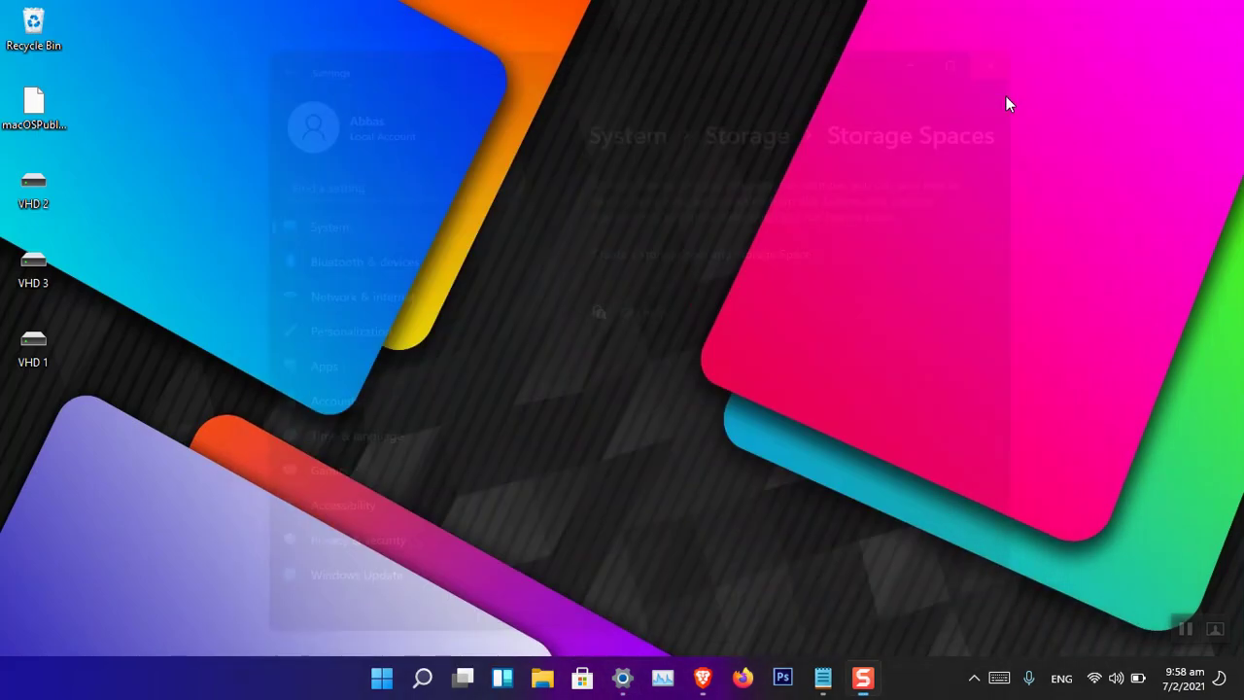